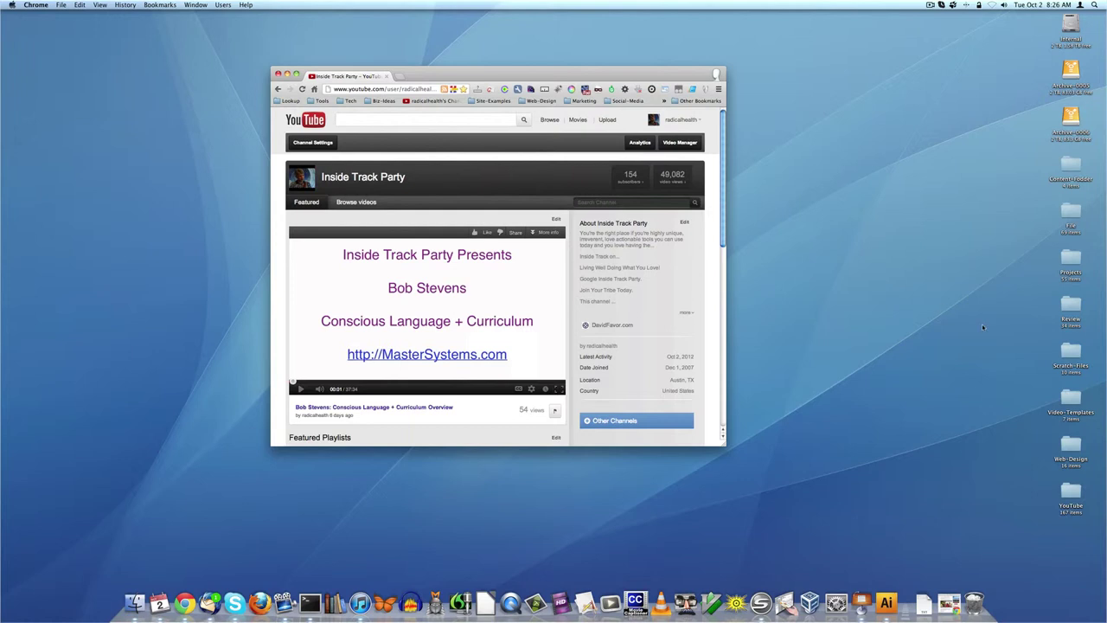
# - Glance at the account panel, then scroll down the channel page to the Featured Playlists
pyautogui.click(671, 122)
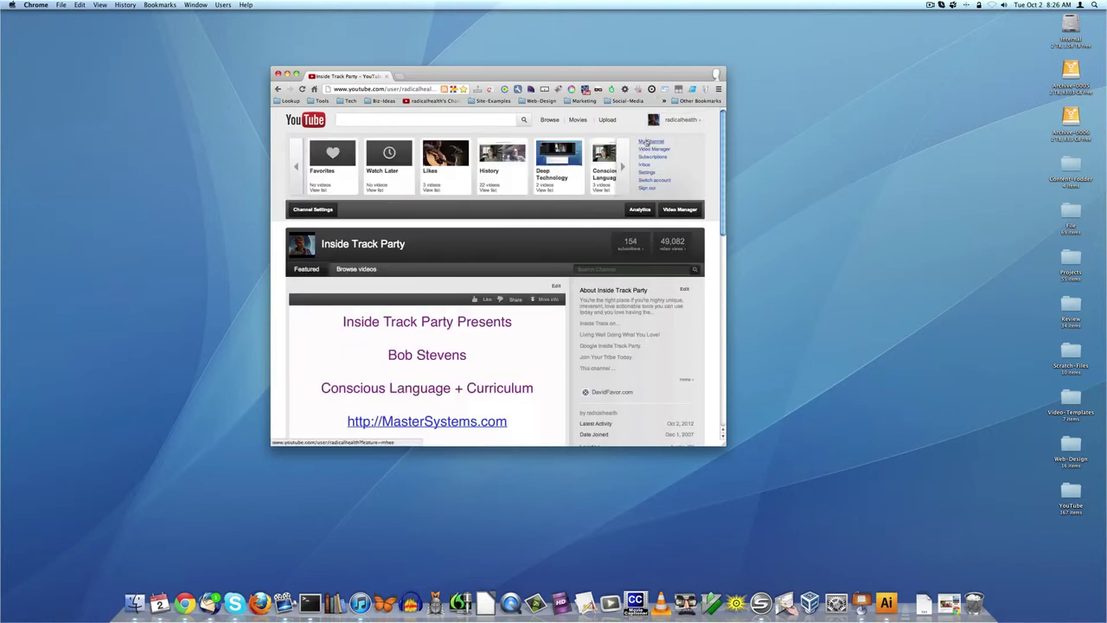
pyautogui.click(702, 122)
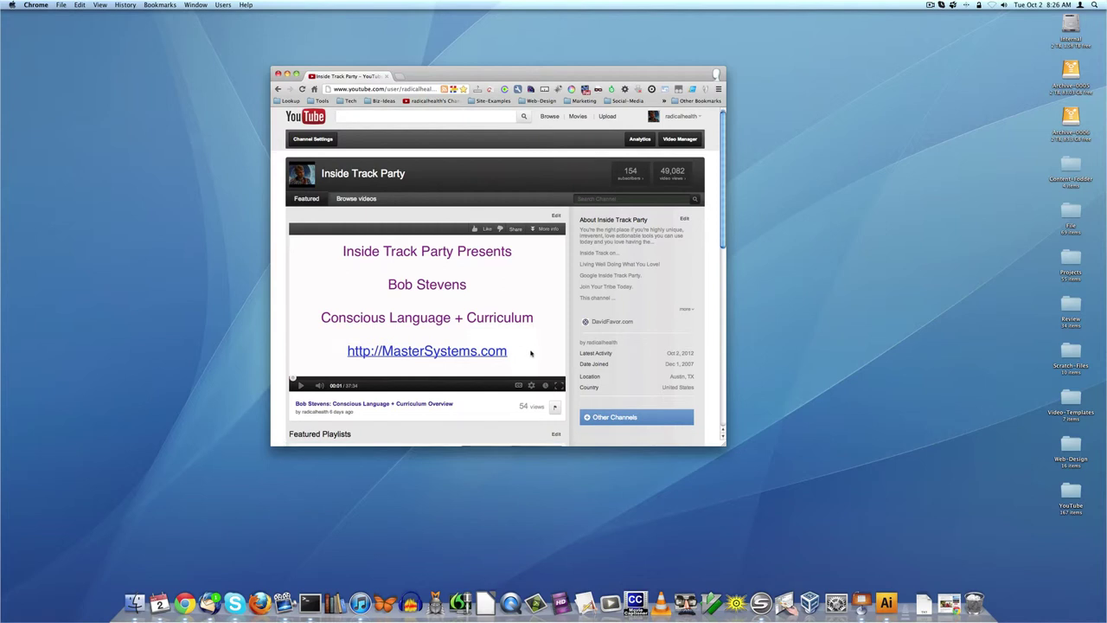
pyautogui.scroll(-3, 527, 351)
pyautogui.scroll(-3, 526, 349)
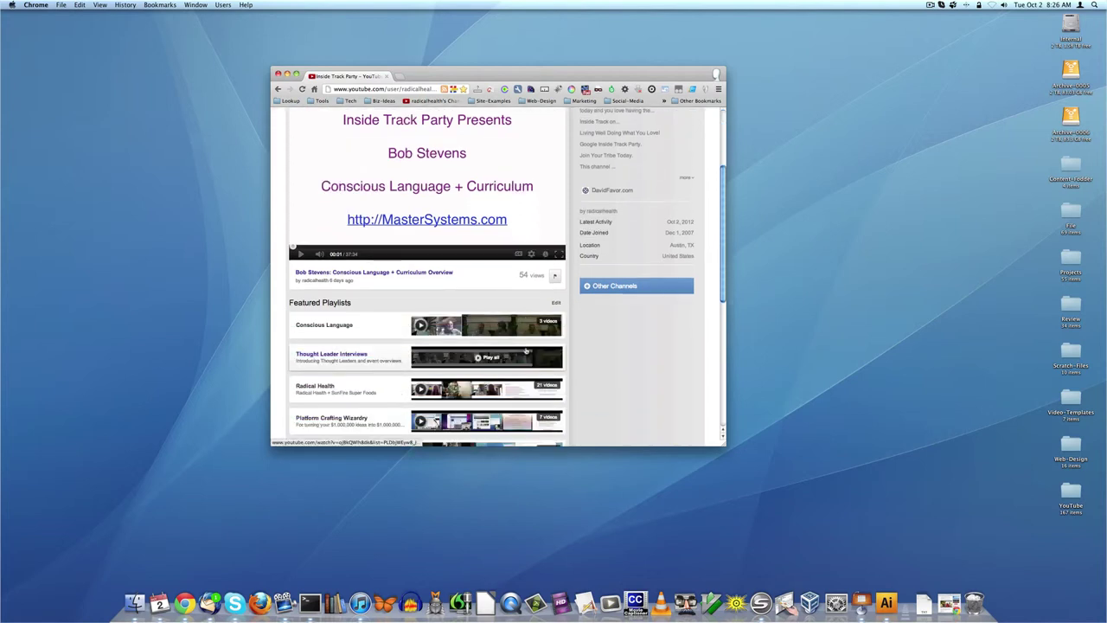
pyautogui.scroll(-2, 606, 341)
pyautogui.scroll(-2, 626, 339)
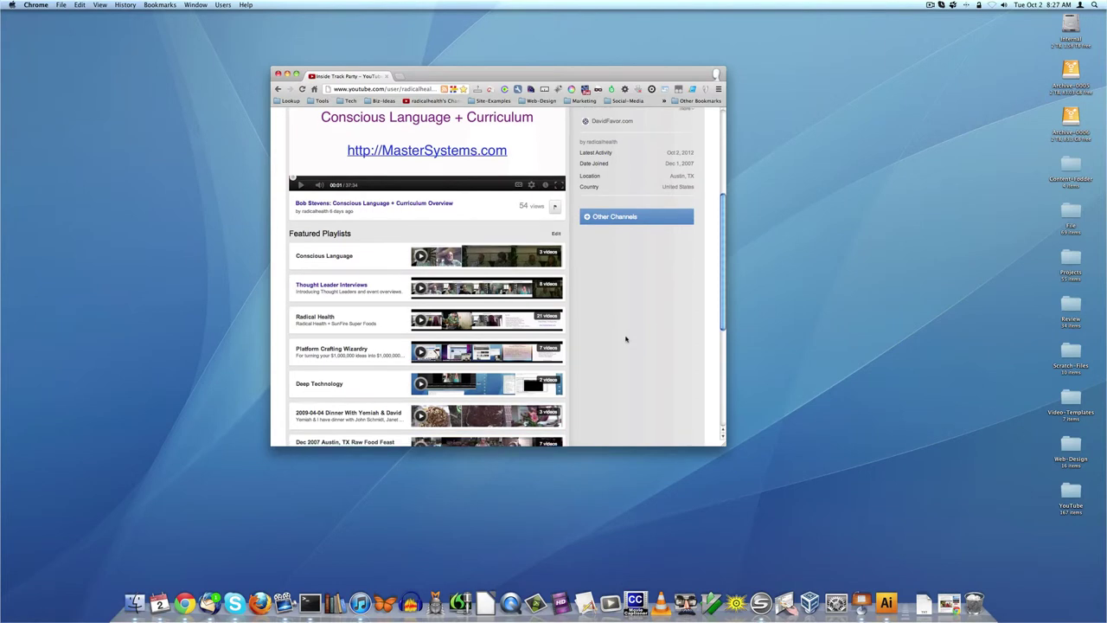
pyautogui.scroll(-3, 626, 339)
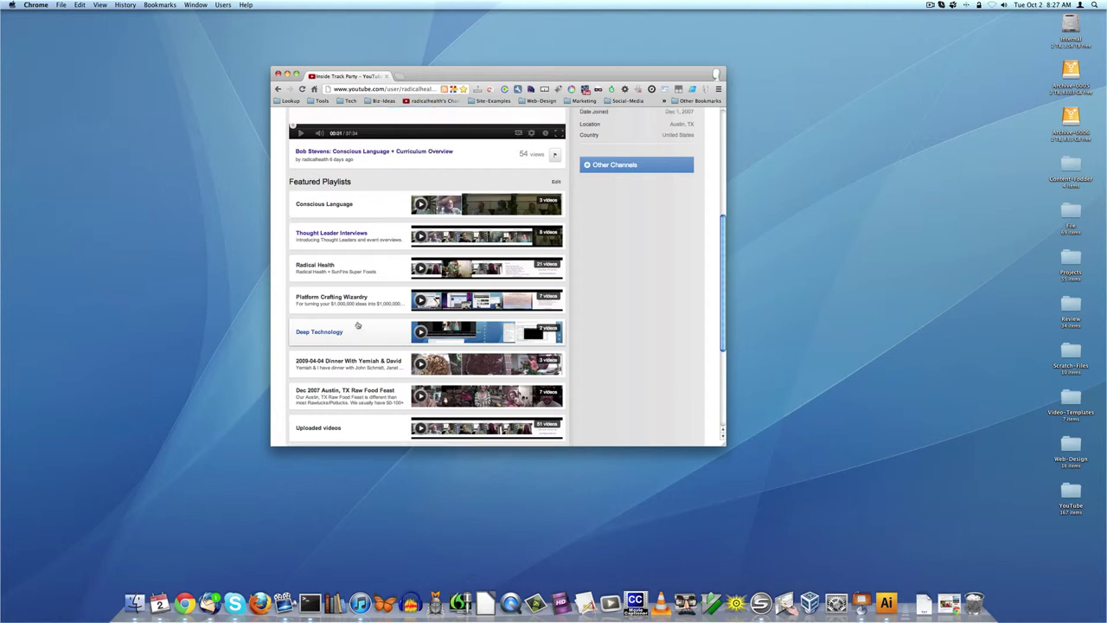
pyautogui.scroll(-2, 359, 330)
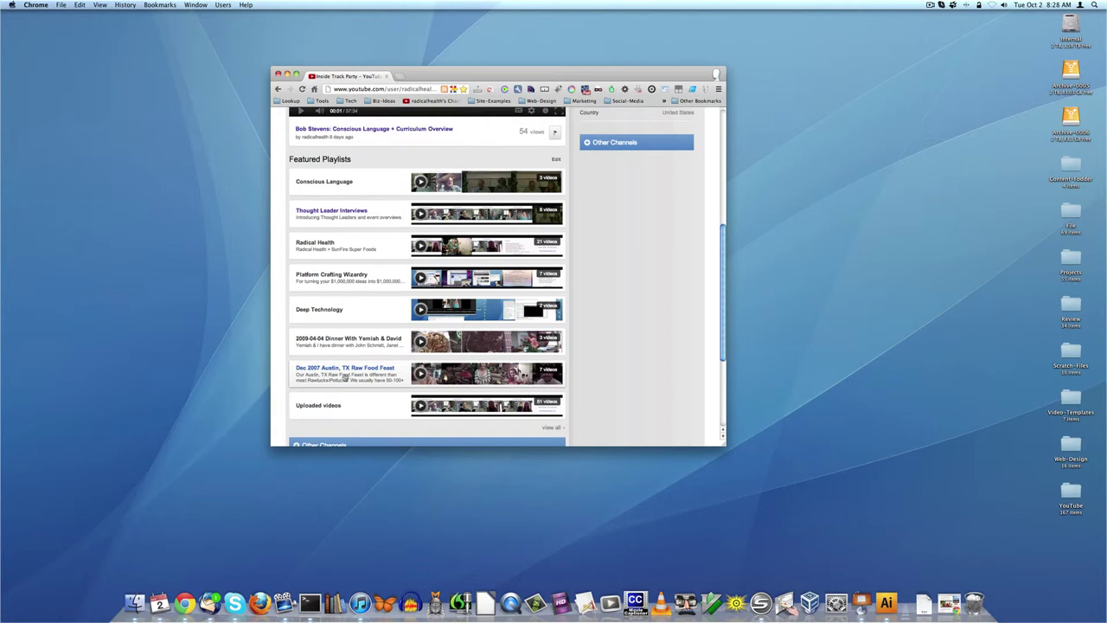
pyautogui.scroll(-2, 598, 398)
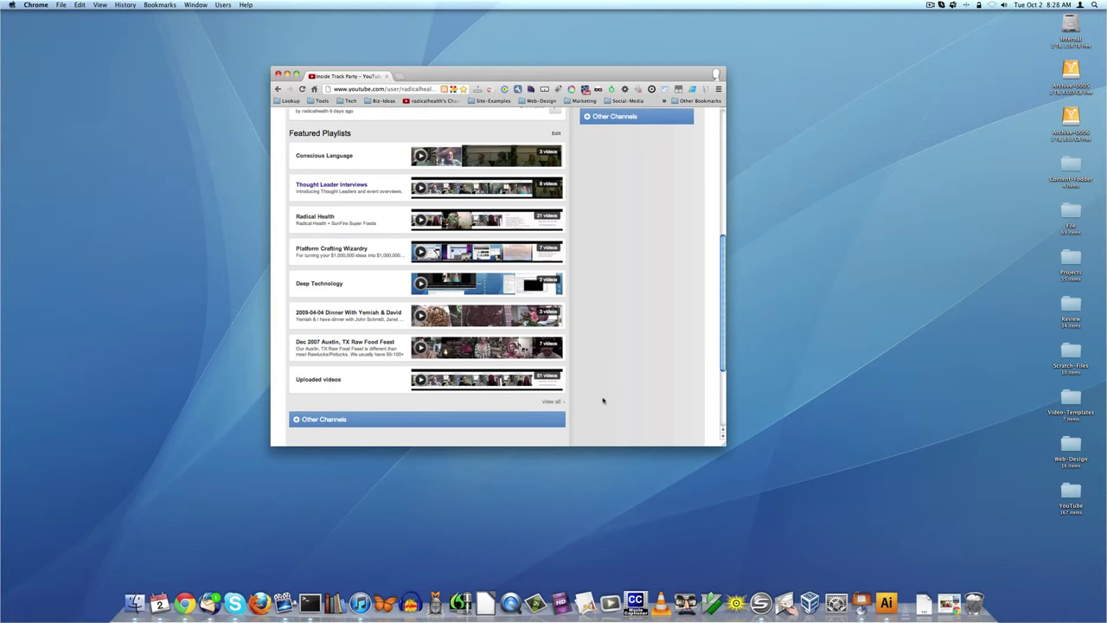
pyautogui.scroll(-2, 596, 396)
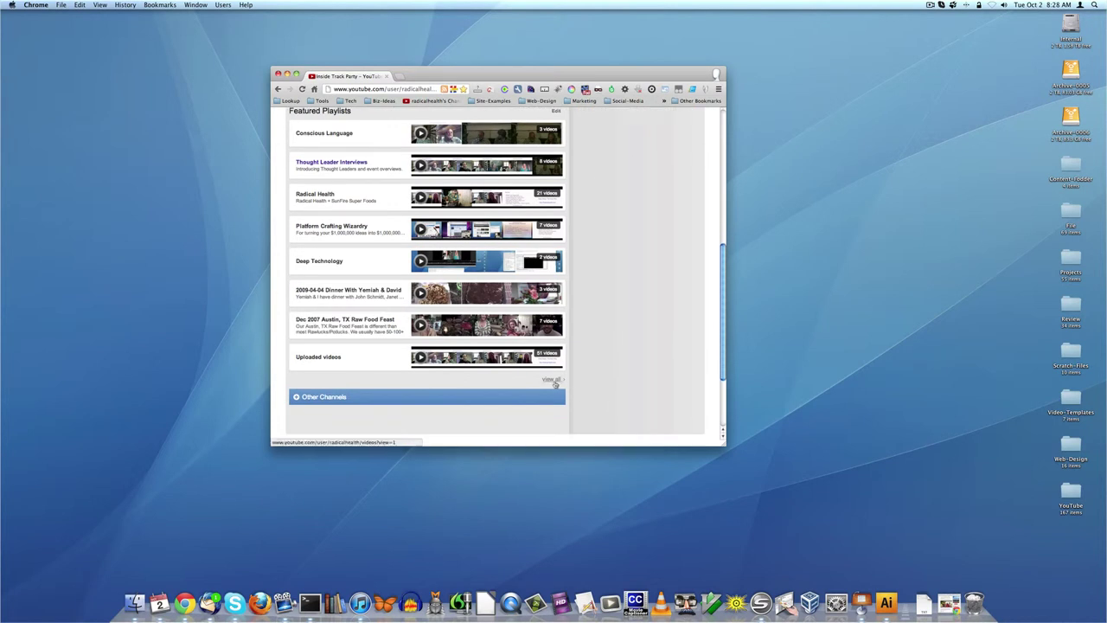
# - Open the full Playlists listing and scroll through all seven playlists
pyautogui.click(552, 380)
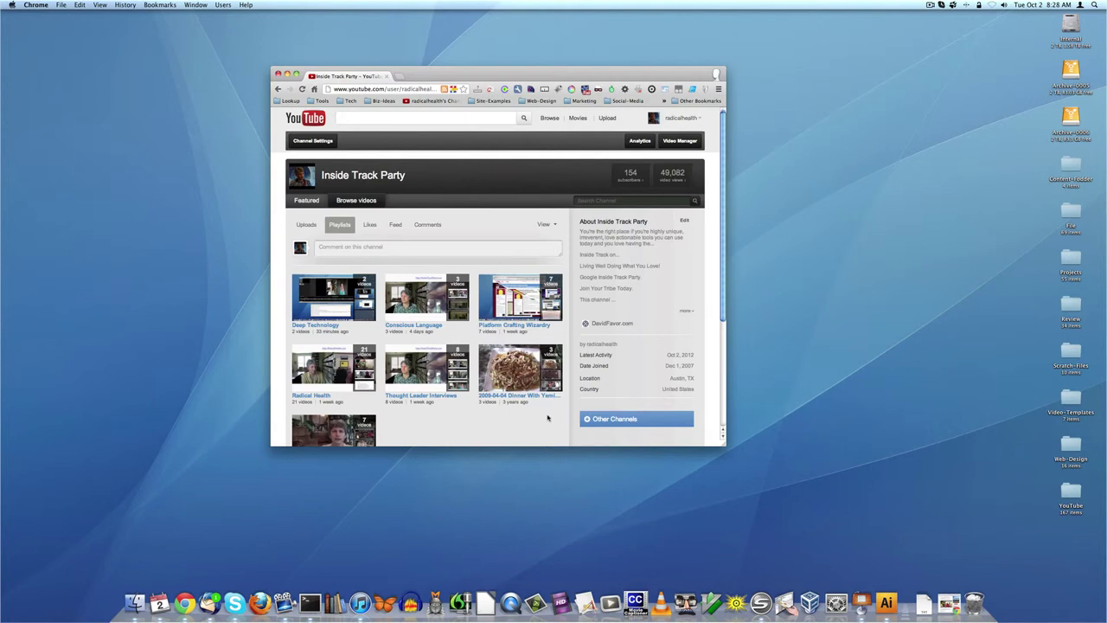
pyautogui.scroll(-3, 545, 415)
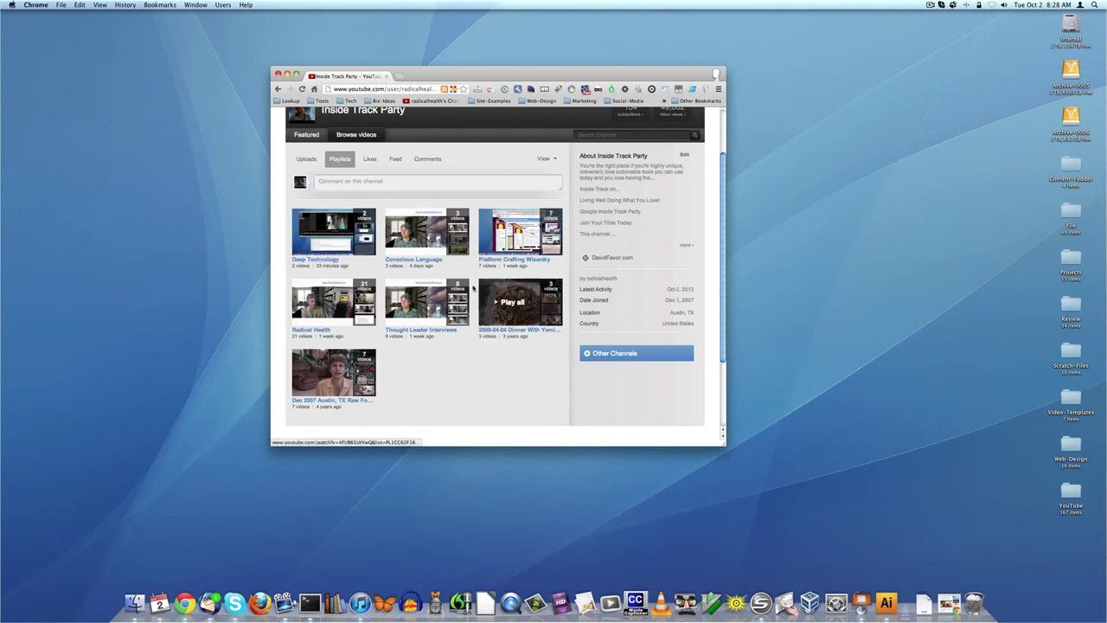
pyautogui.scroll(3, 495, 405)
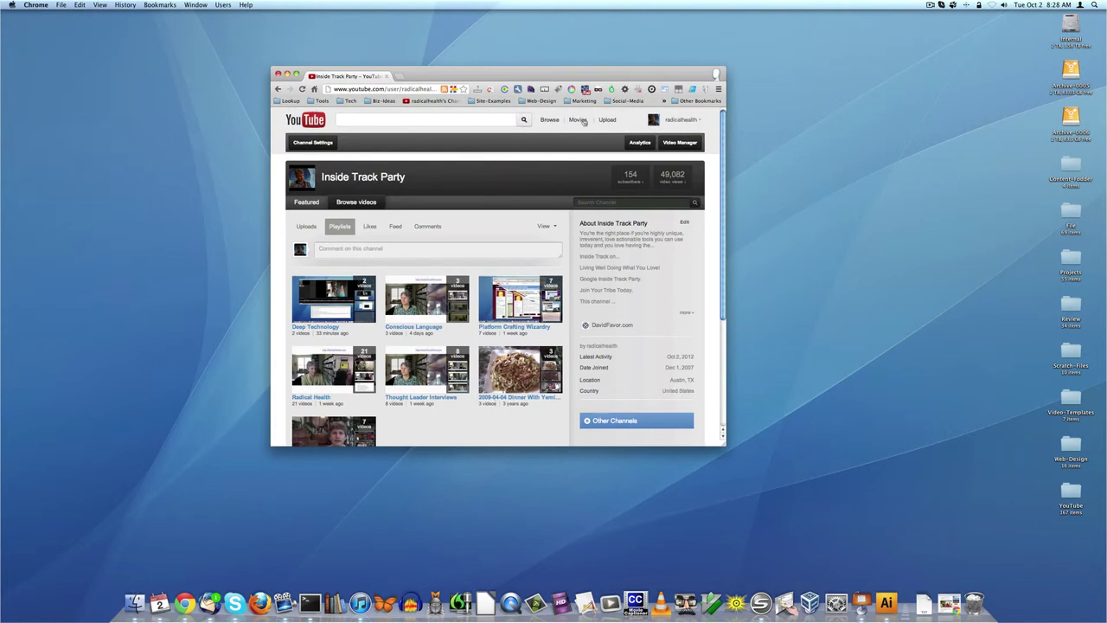
# - Go to account Settings from the account menu and scroll through the Overview page
pyautogui.click(686, 126)
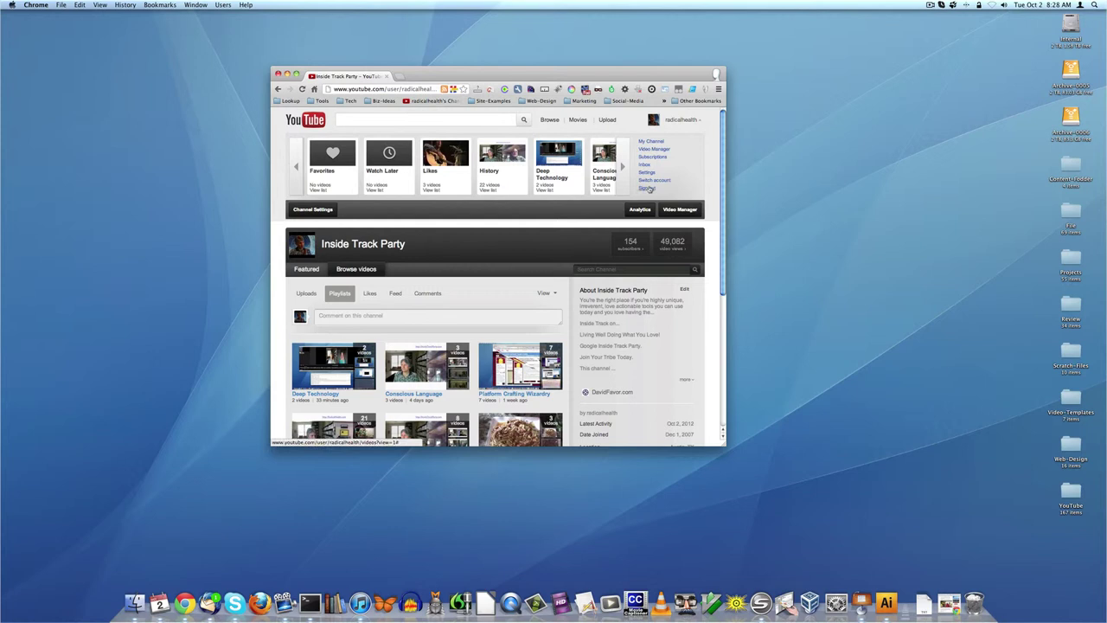
pyautogui.click(647, 175)
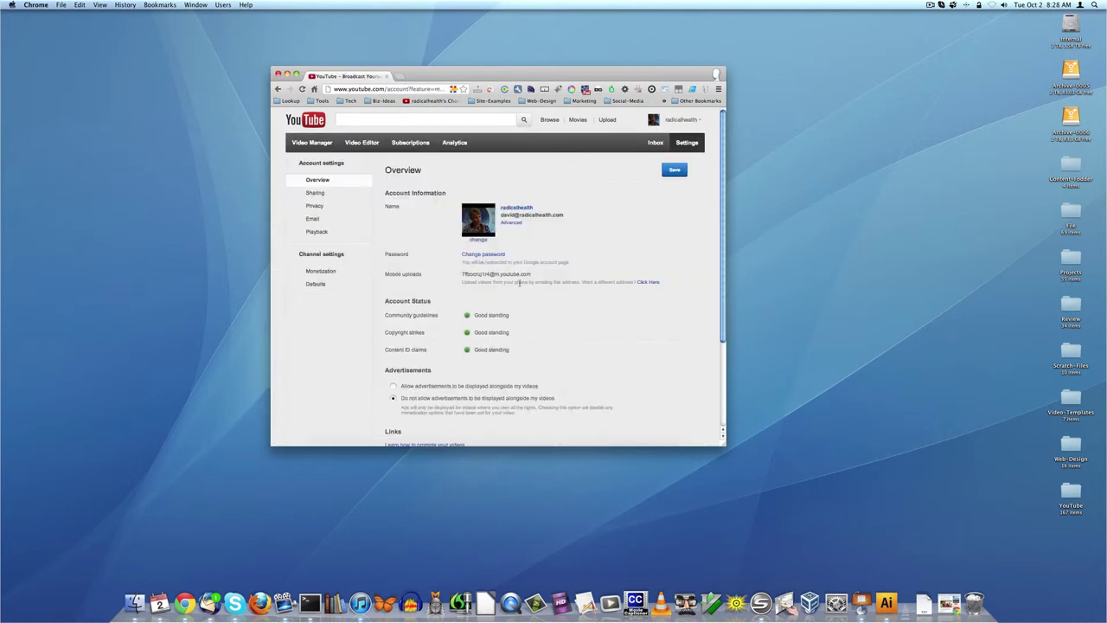
pyautogui.moveTo(531, 274); pyautogui.dragTo(464, 274)
pyautogui.click(626, 256)
pyautogui.scroll(-2, 509, 304)
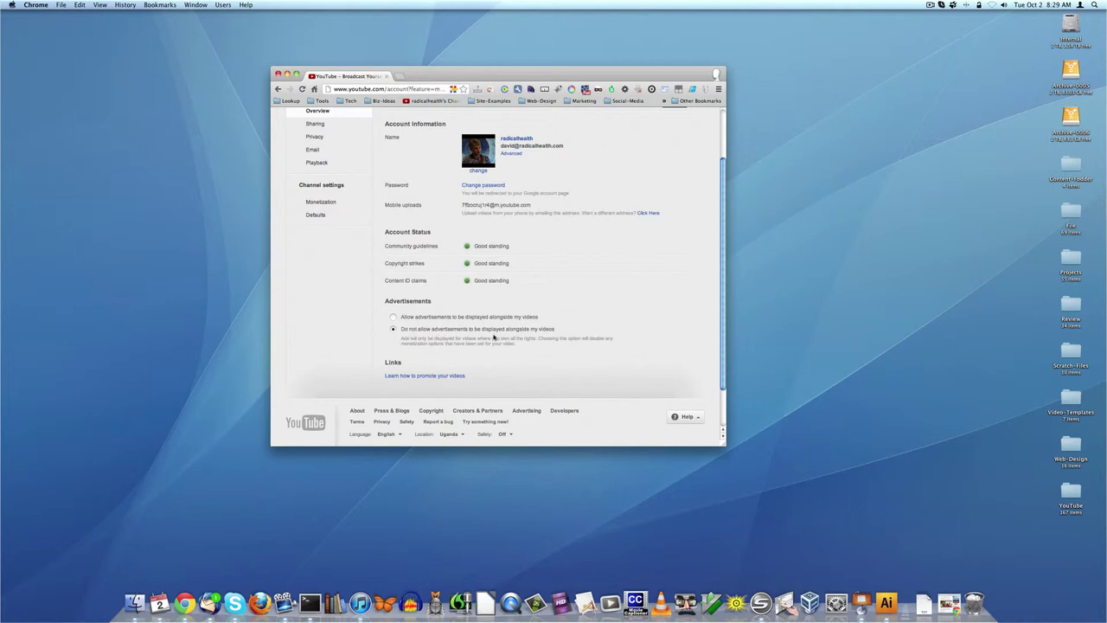
pyautogui.moveTo(404, 339); pyautogui.dragTo(523, 358)
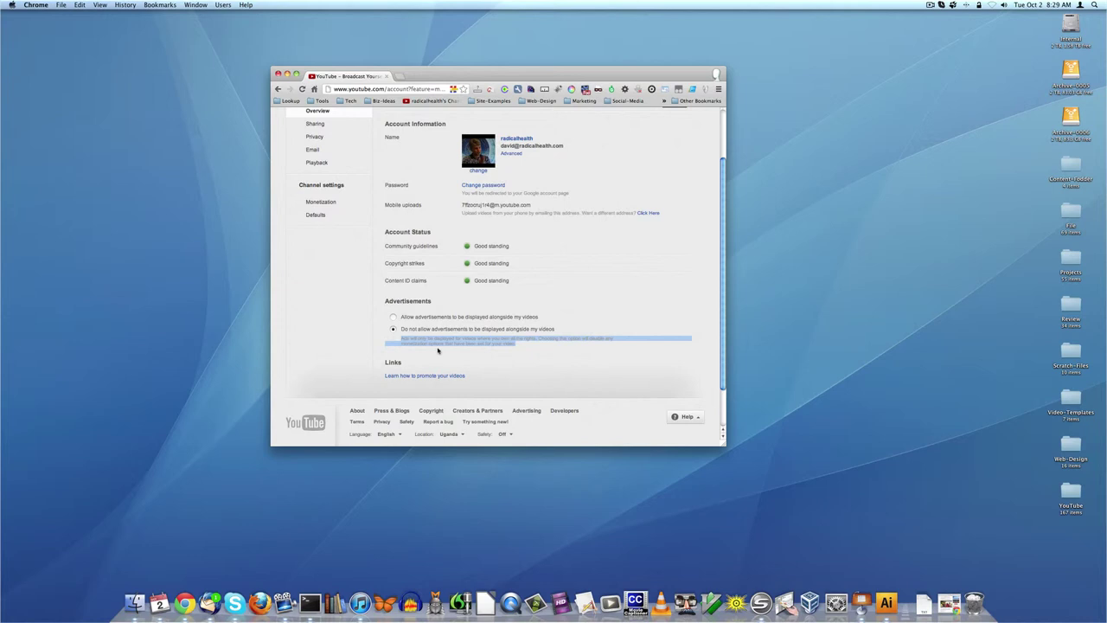
pyautogui.click(520, 348)
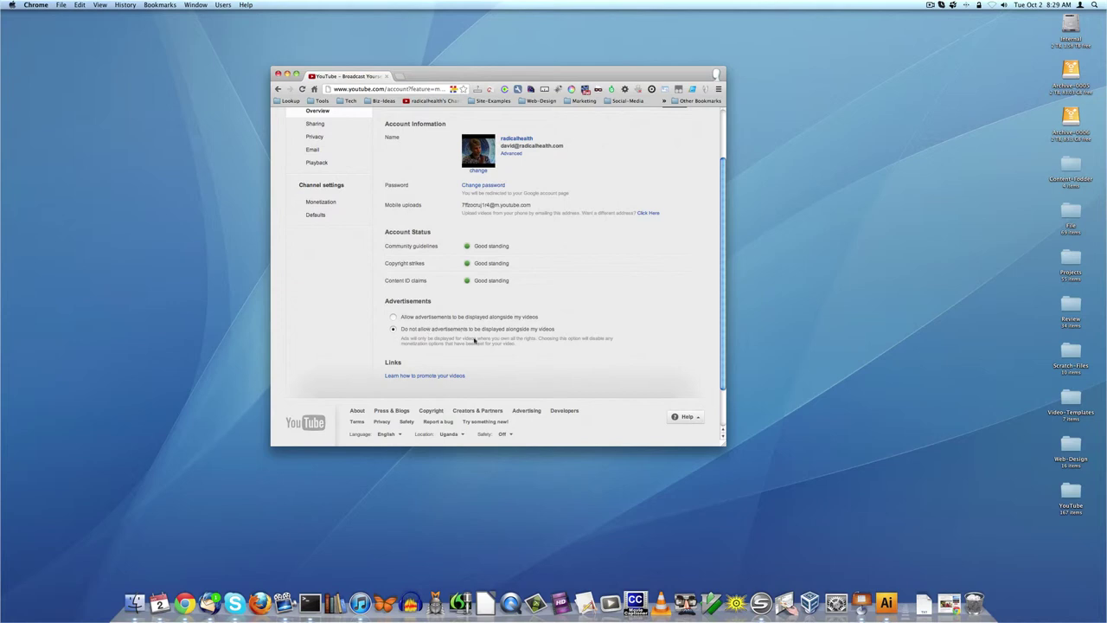
pyautogui.scroll(3, 569, 379)
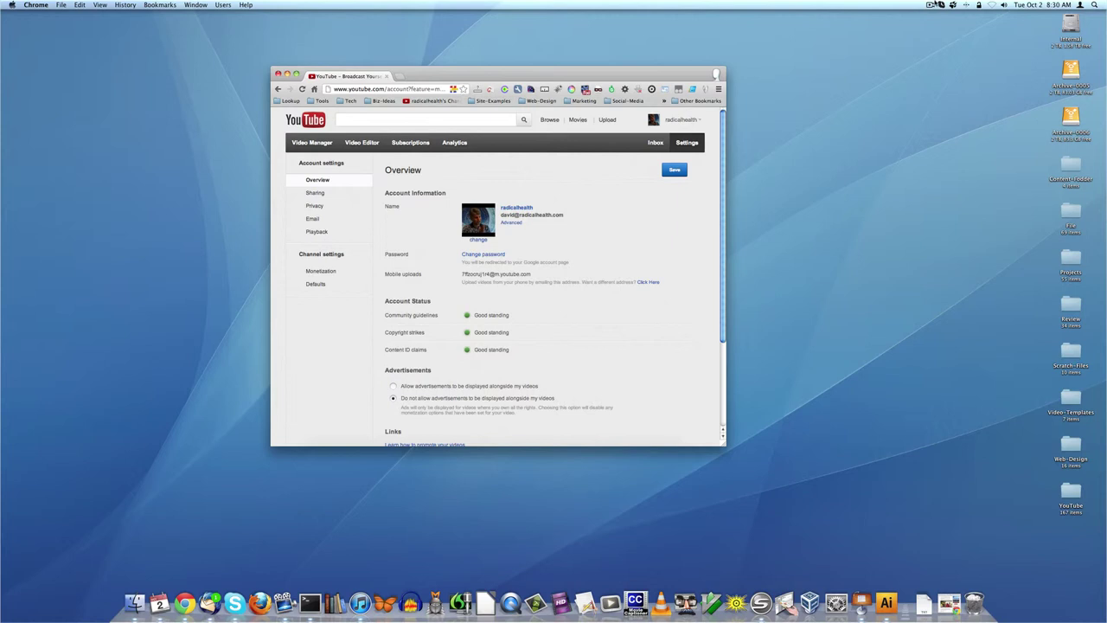
# - Return to the Inside Track Party channel page, briefly opening and closing the account panel
pyautogui.click(932, 5)
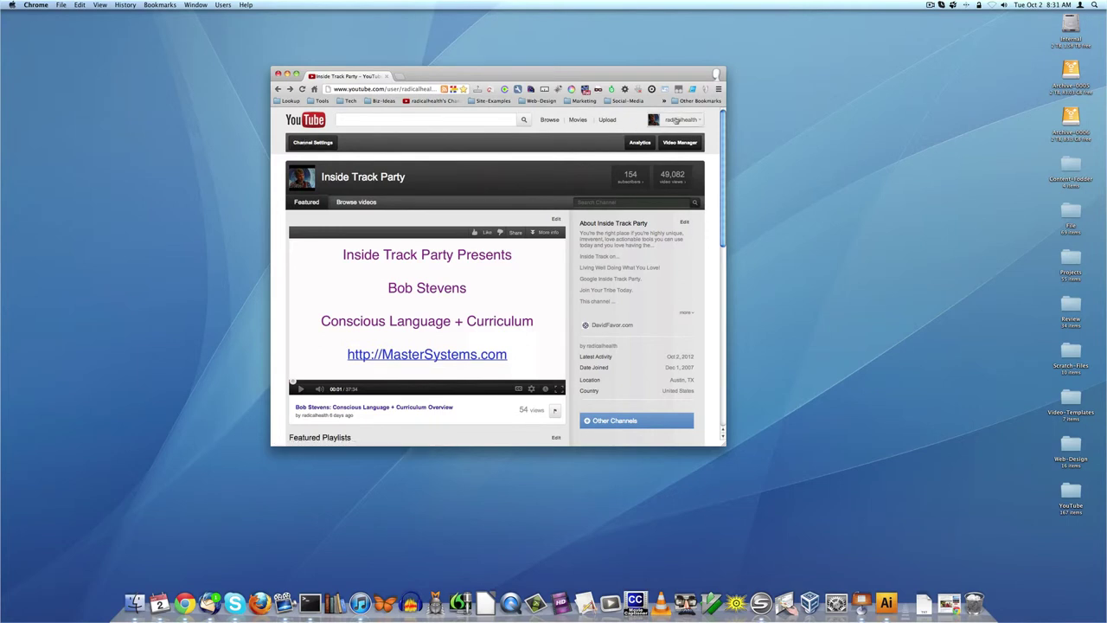
pyautogui.click(677, 120)
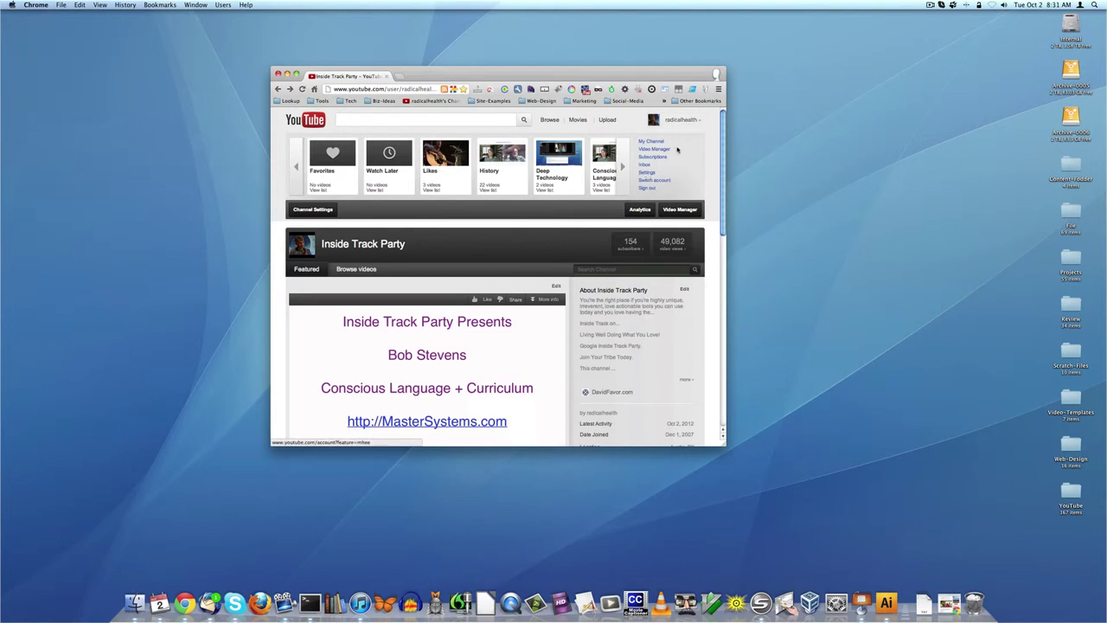
pyautogui.click(677, 120)
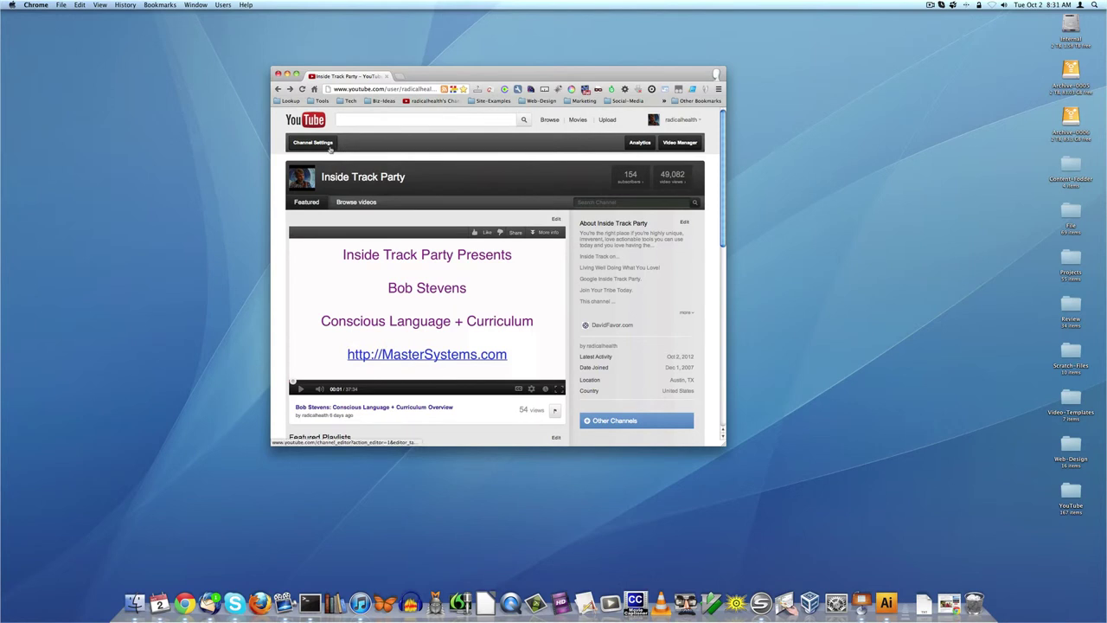
# - Open Channel Settings and move through Info and Settings to the Tabs section
pyautogui.click(329, 149)
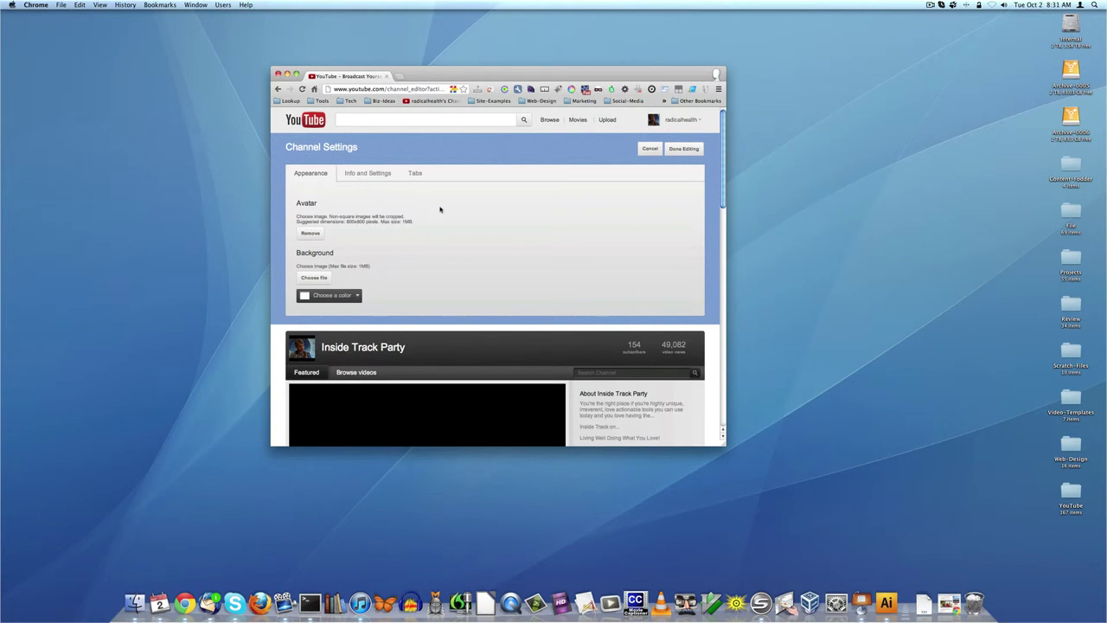
pyautogui.scroll(-5, 440, 209)
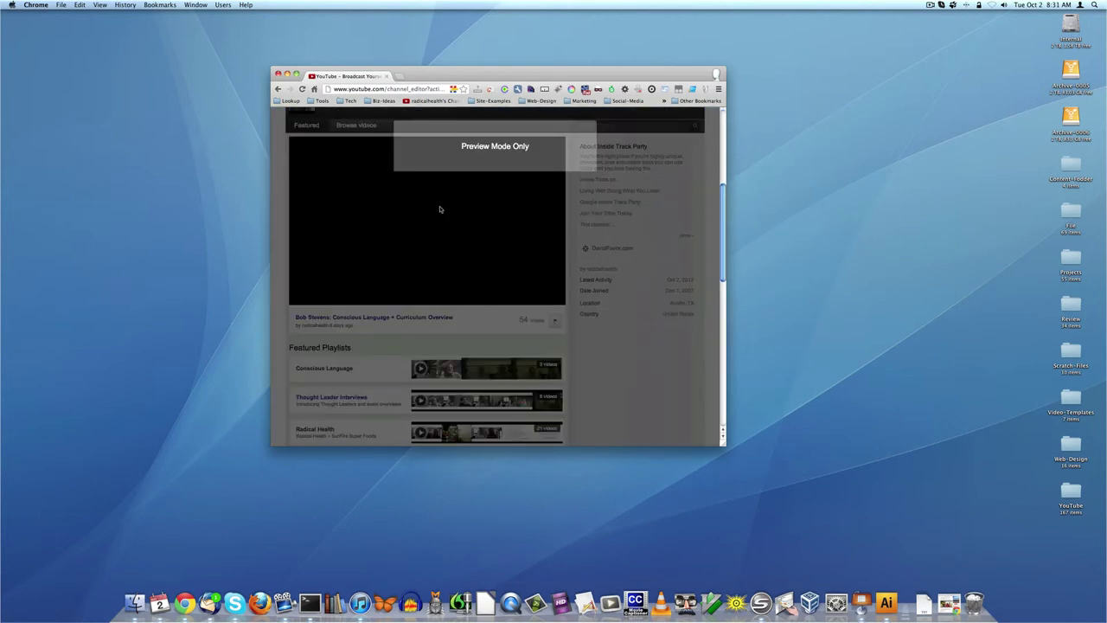
pyautogui.scroll(5, 505, 216)
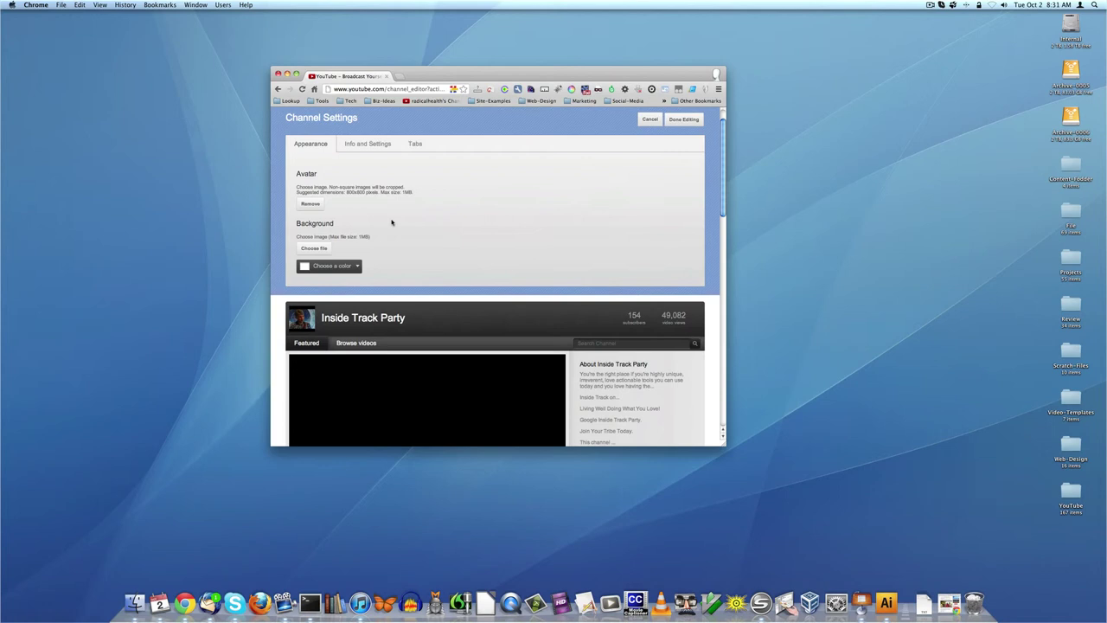
pyautogui.click(387, 147)
pyautogui.click(422, 146)
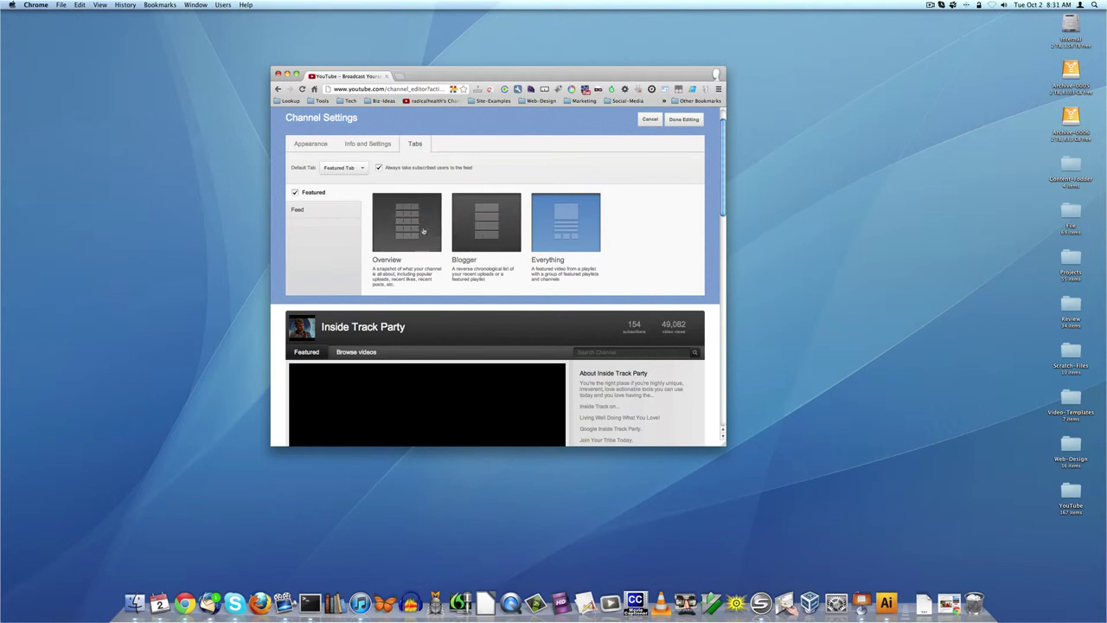
# - Keep Featured Tab as the default tab and show the Featured tab's Overview, Blogger and Everything layouts
pyautogui.click(292, 212)
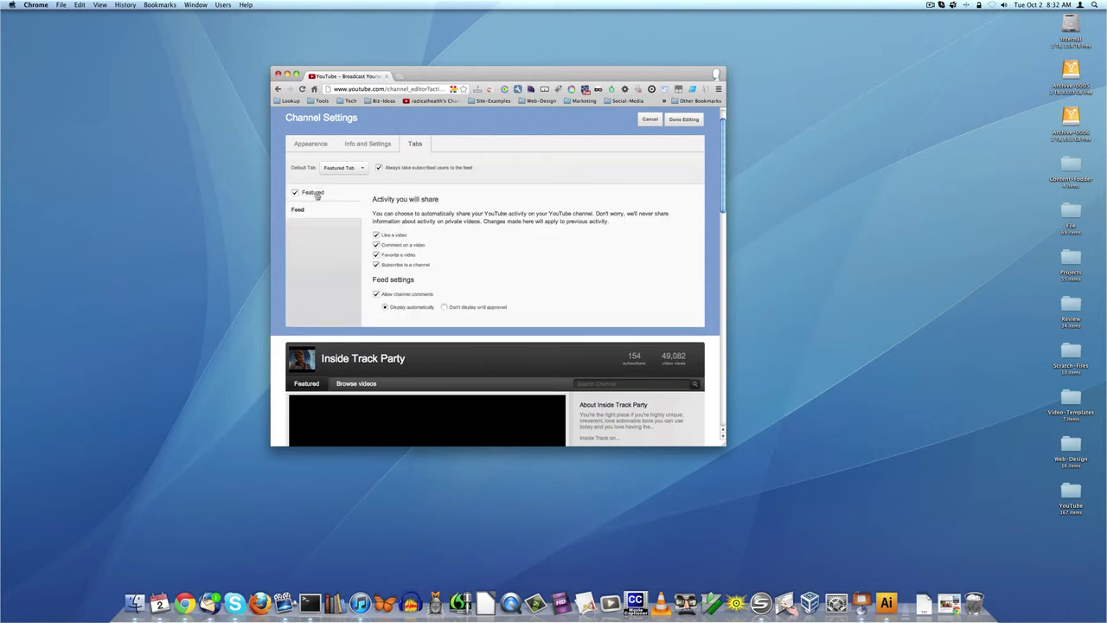
pyautogui.click(315, 194)
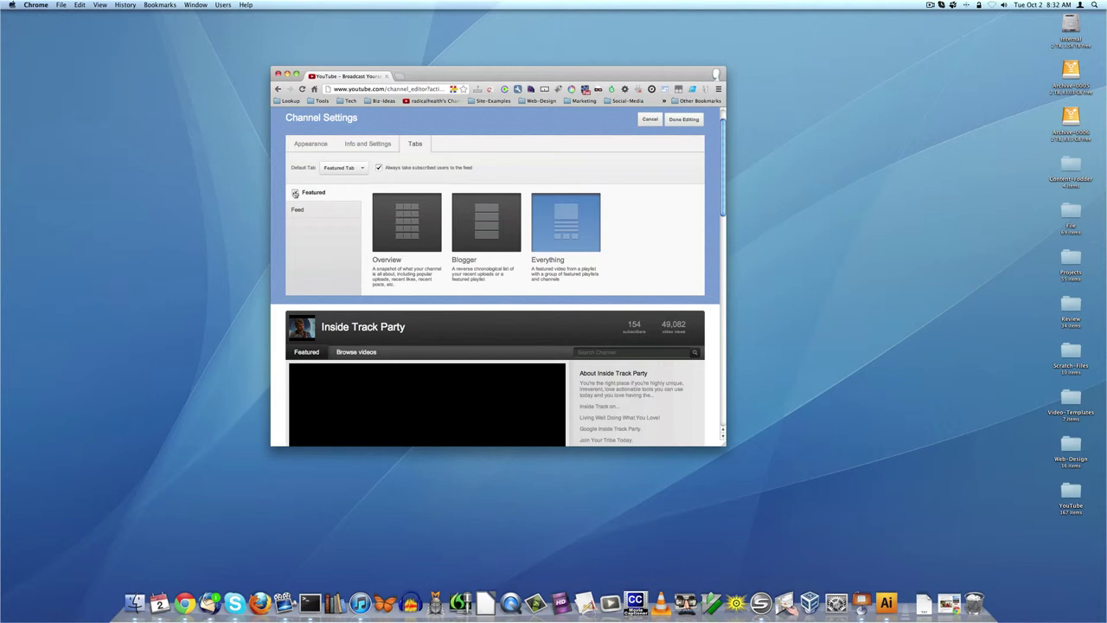
pyautogui.click(348, 167)
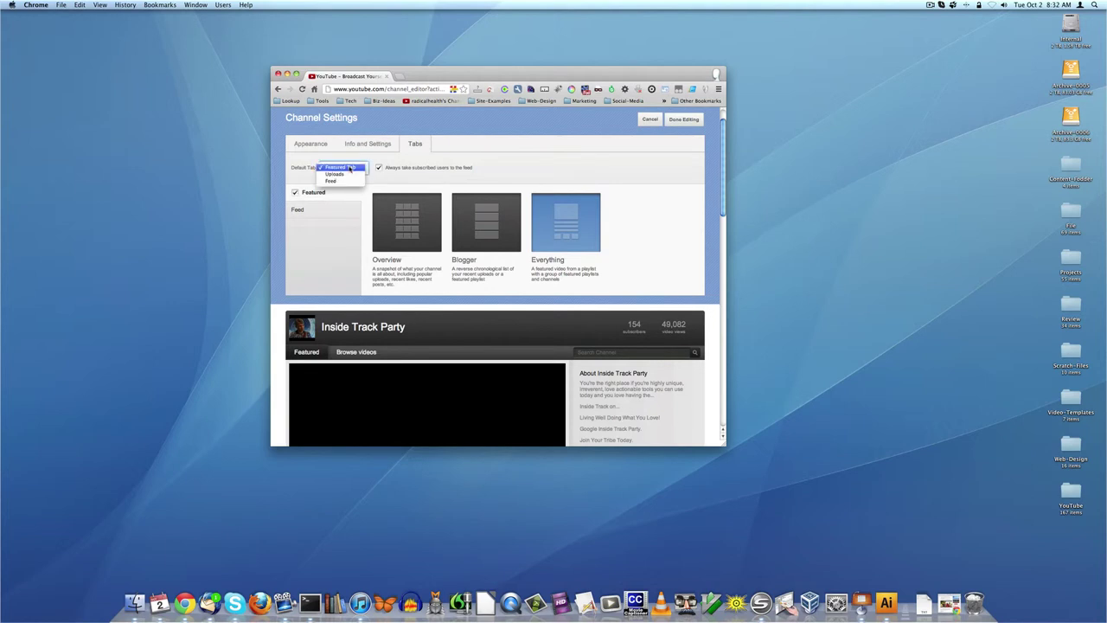
pyautogui.click(399, 160)
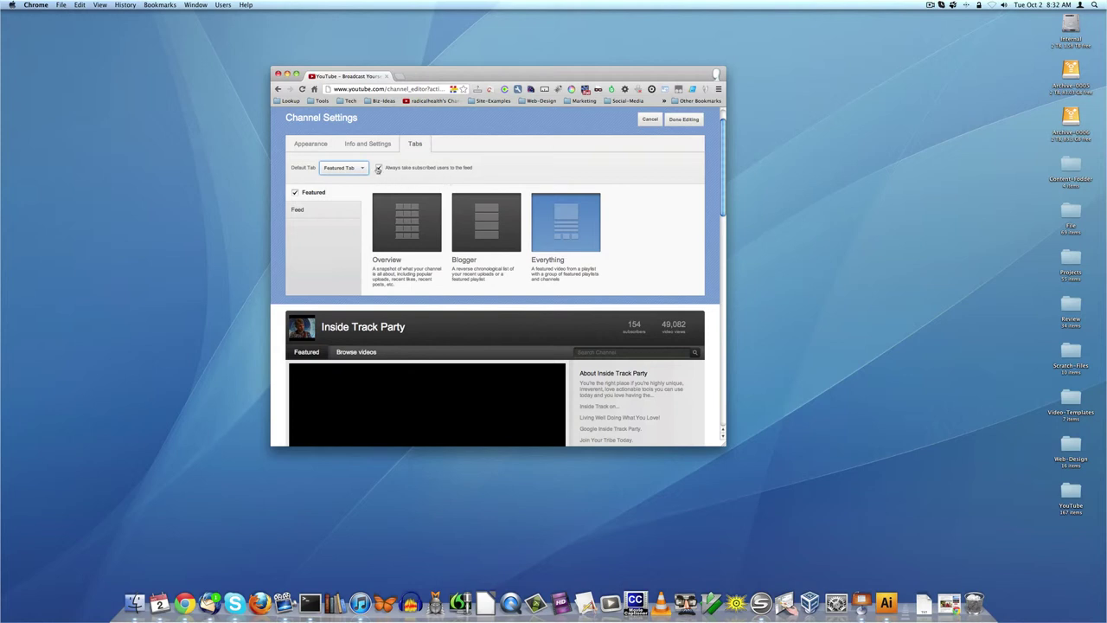
pyautogui.click(299, 210)
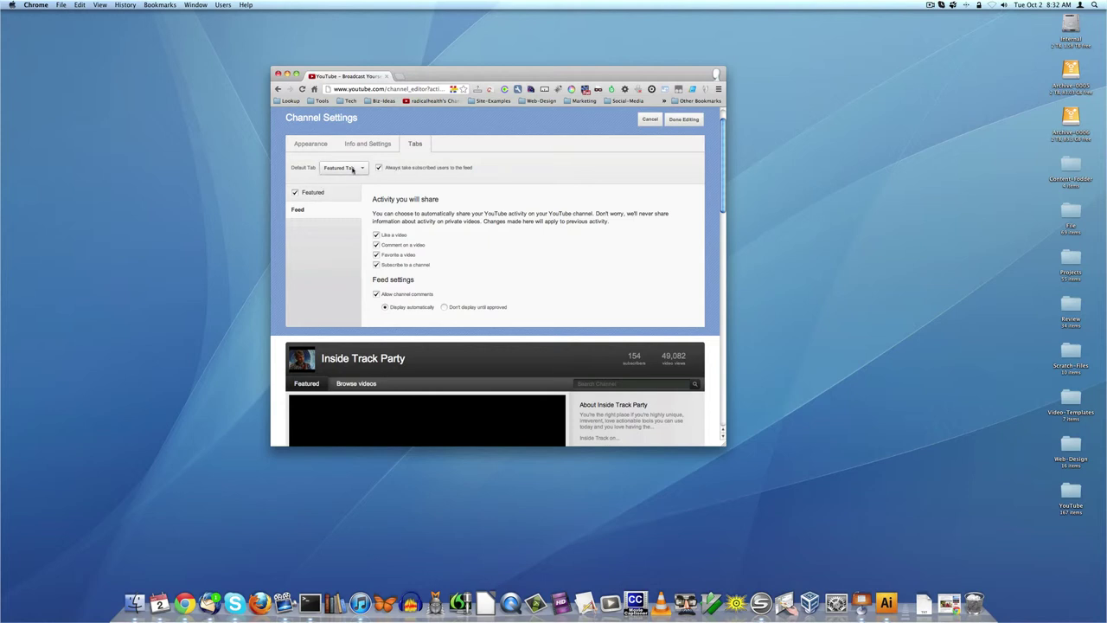
pyautogui.click(351, 169)
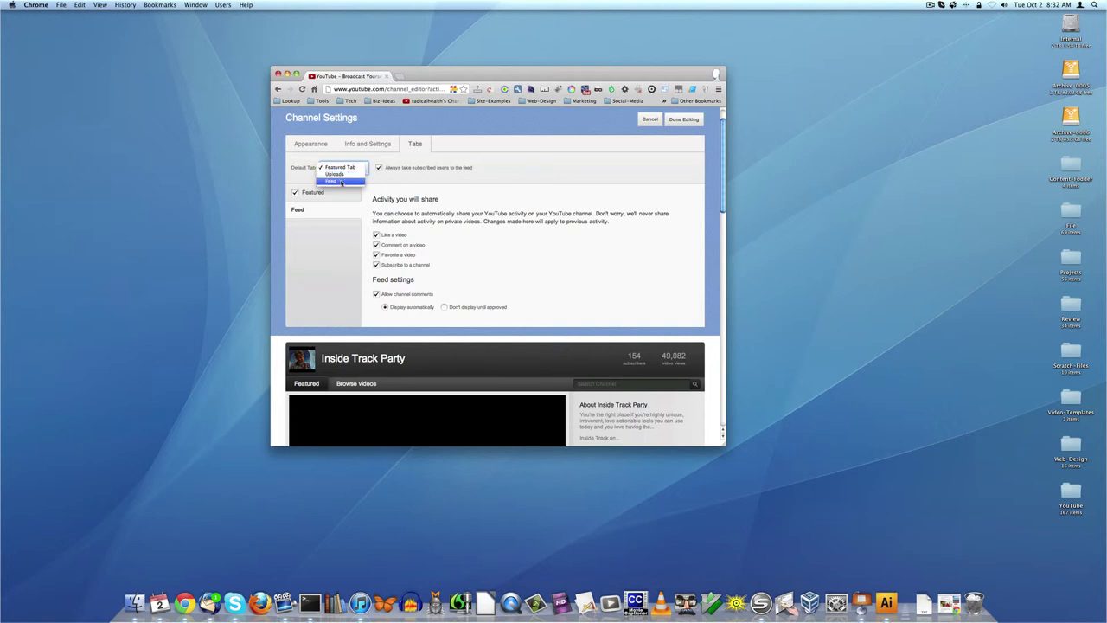
pyautogui.click(341, 168)
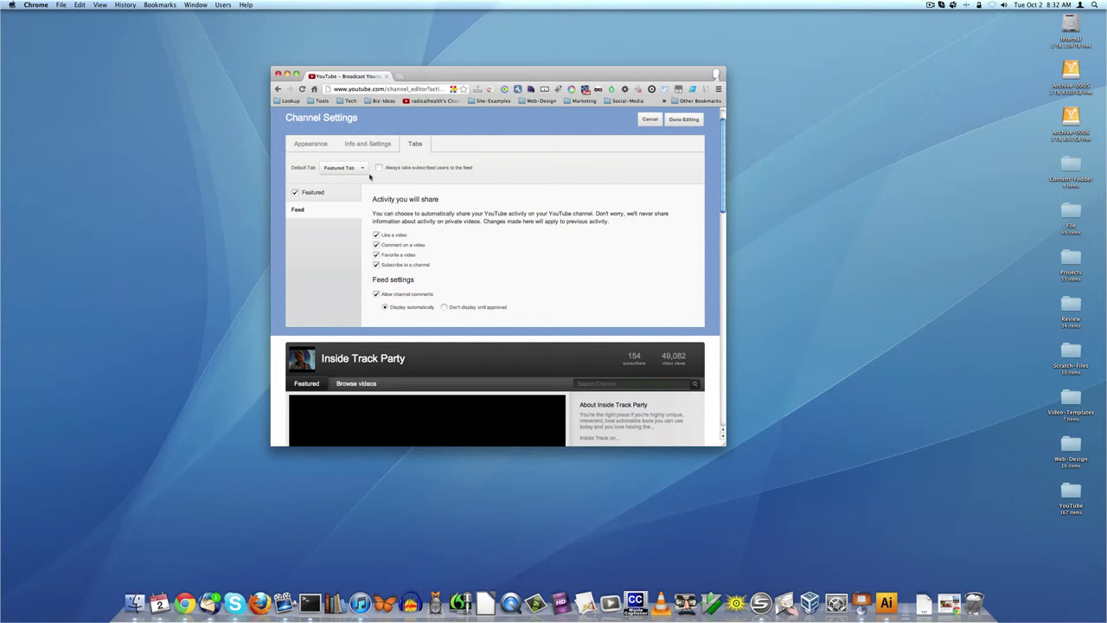
pyautogui.click(294, 193)
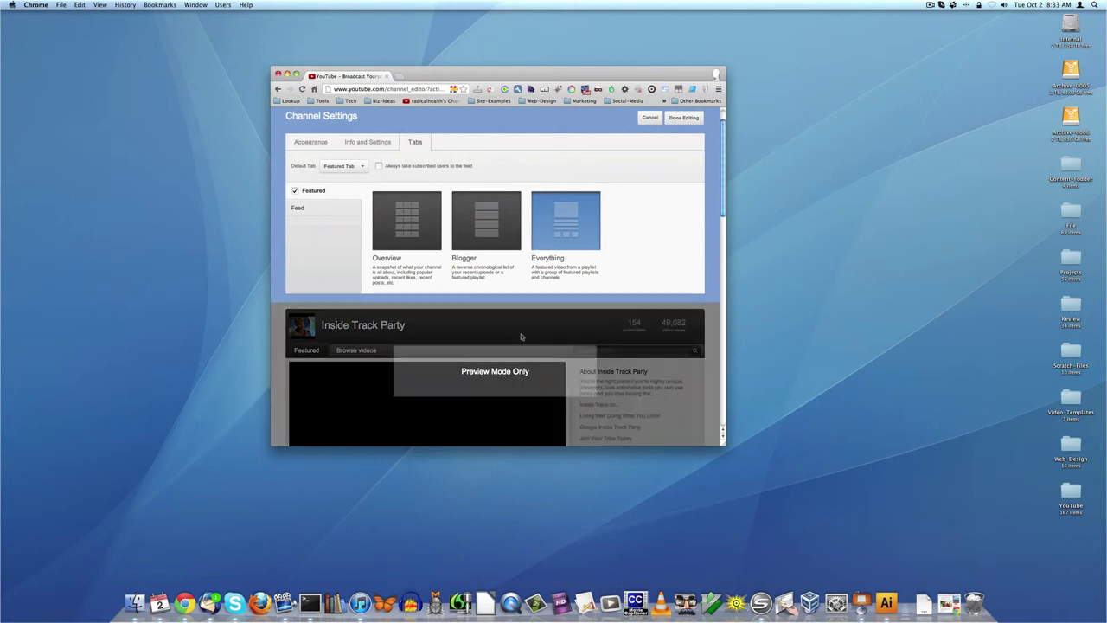
# - Preview the channel in the Overview layout
pyautogui.scroll(-5, 519, 333)
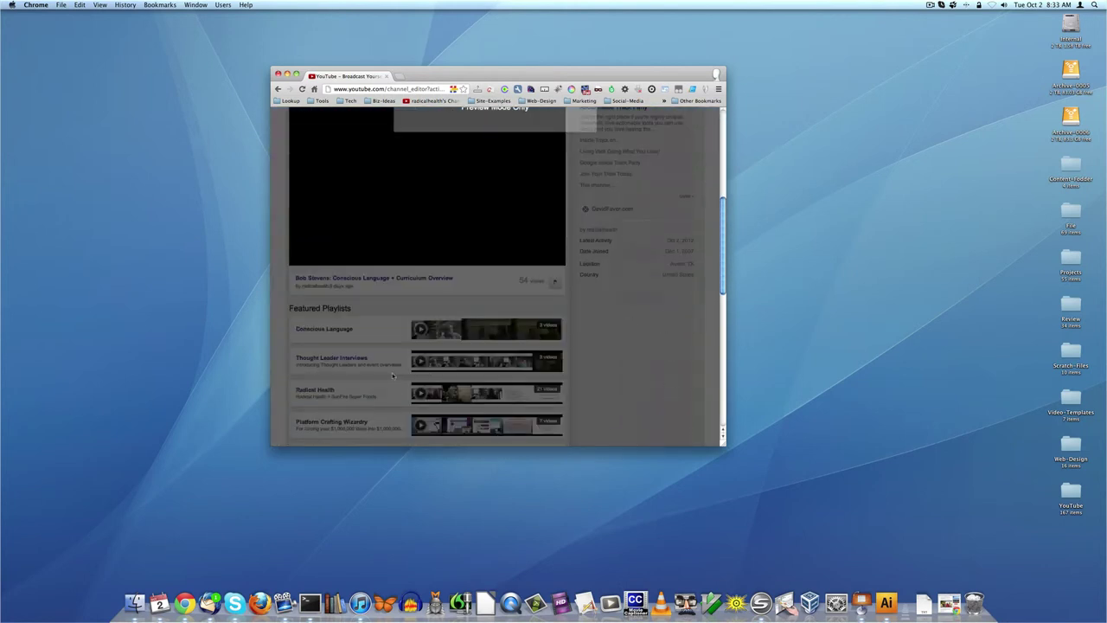
pyautogui.scroll(-3, 393, 375)
pyautogui.scroll(8, 430, 325)
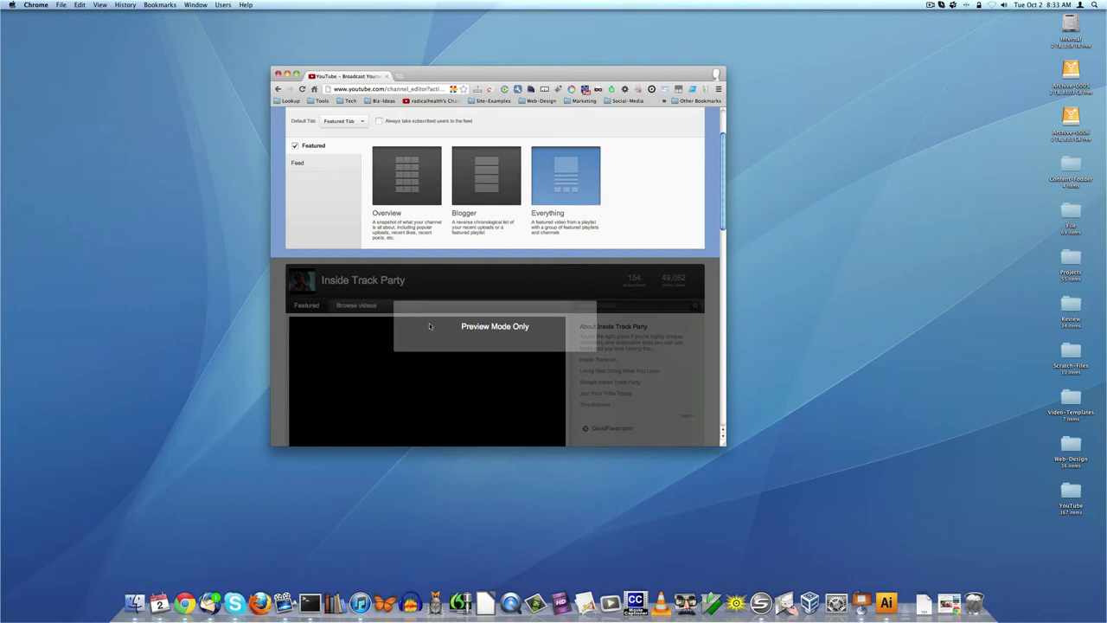
pyautogui.click(425, 180)
pyautogui.scroll(-10, 533, 330)
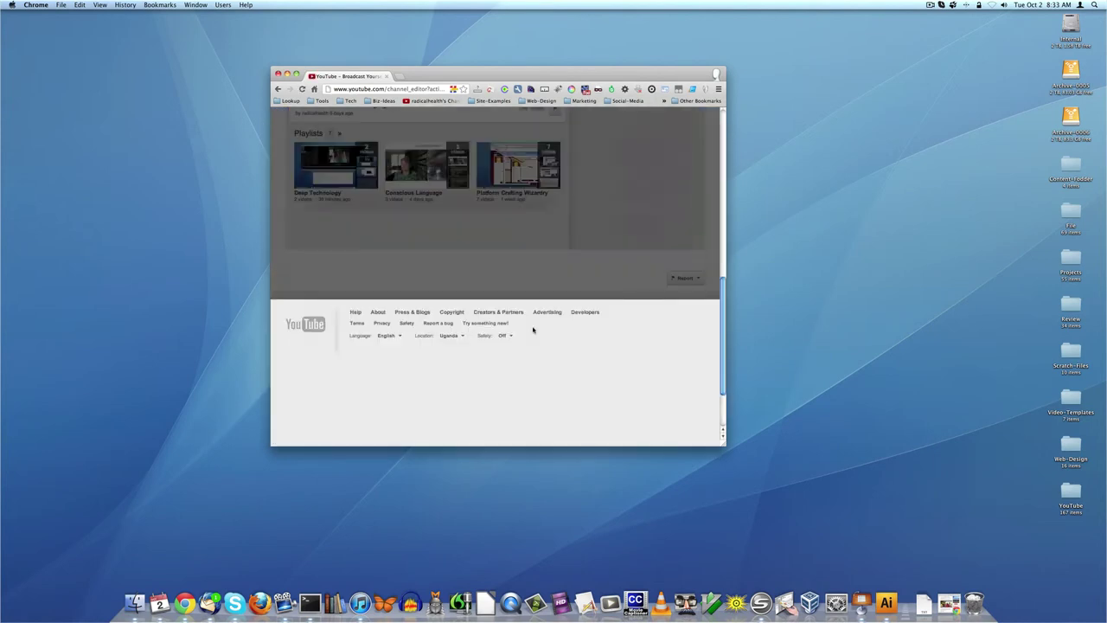
pyautogui.scroll(3, 532, 327)
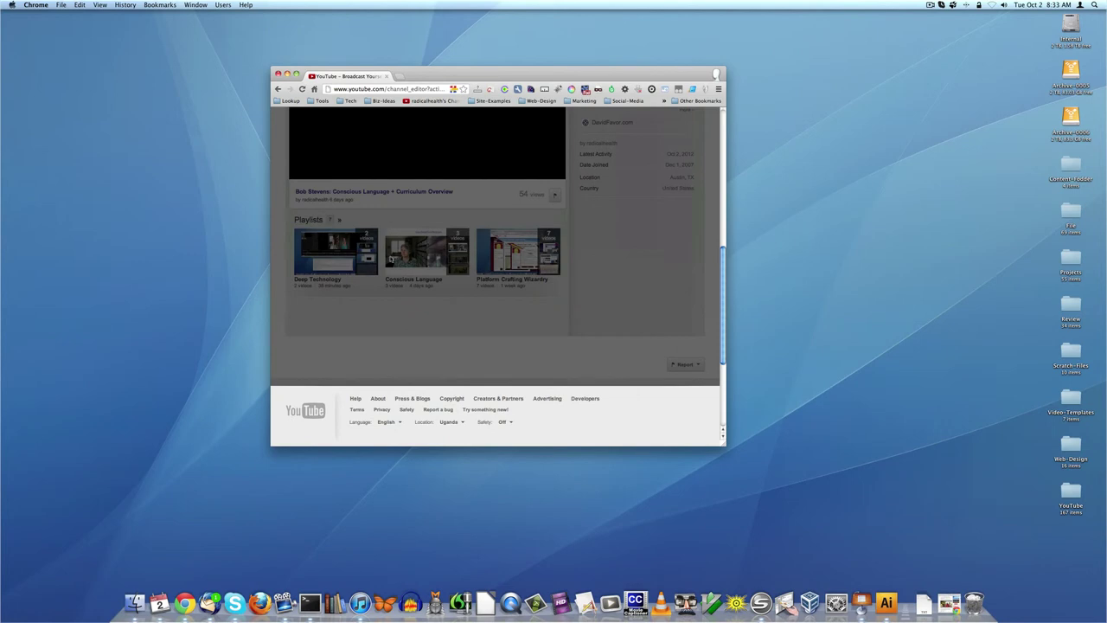
pyautogui.scroll(10, 569, 257)
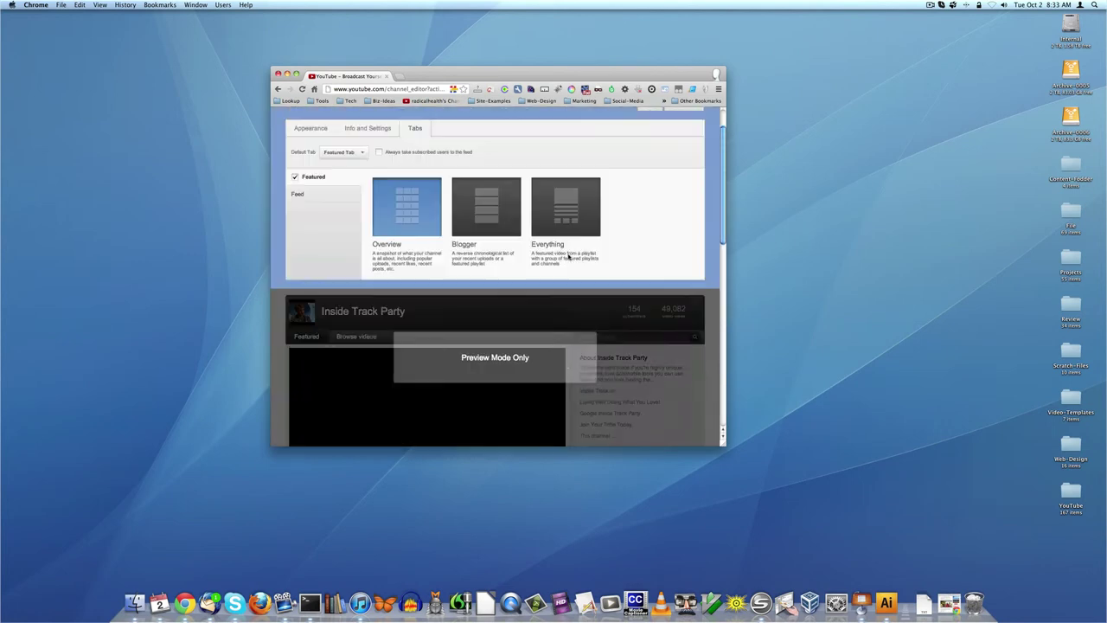
# - Preview the channel in the Blogger layout
pyautogui.click(486, 208)
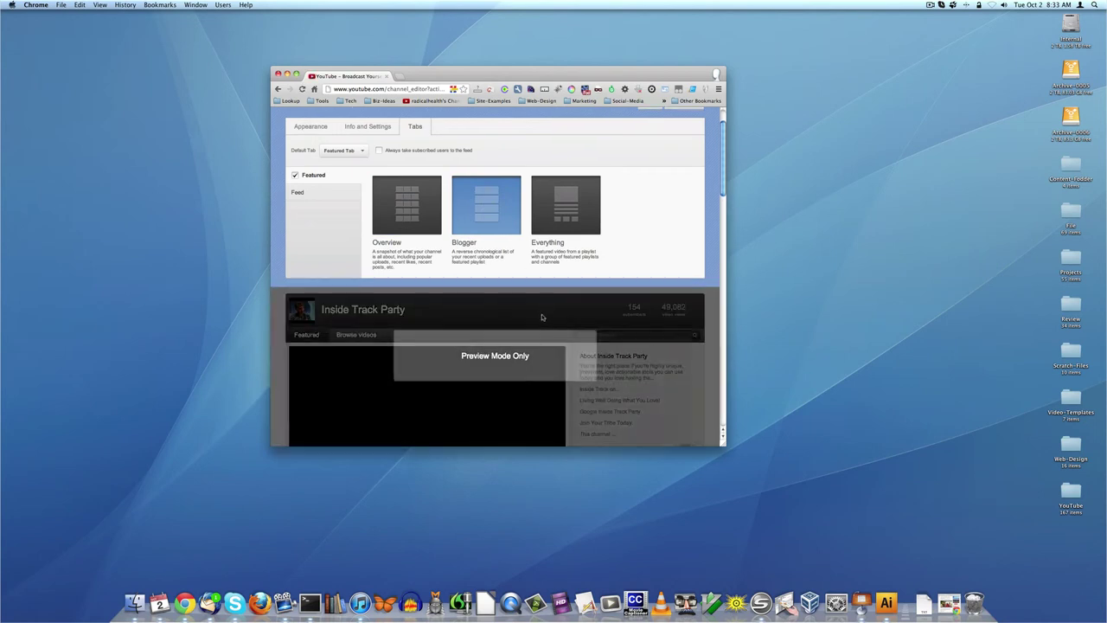
pyautogui.scroll(-8, 540, 315)
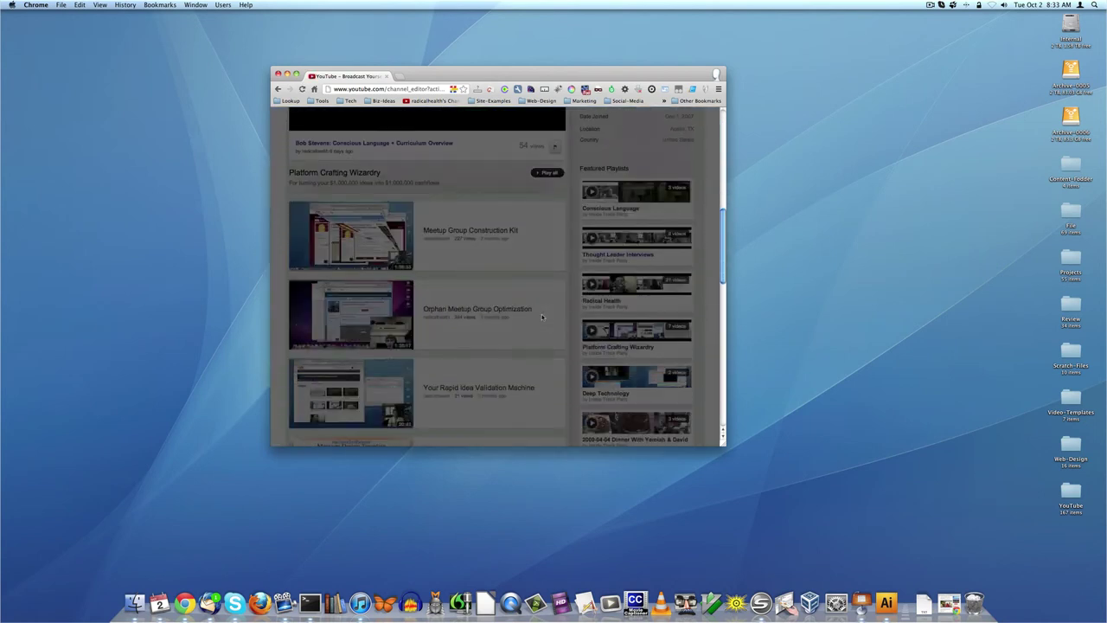
pyautogui.scroll(-10, 541, 318)
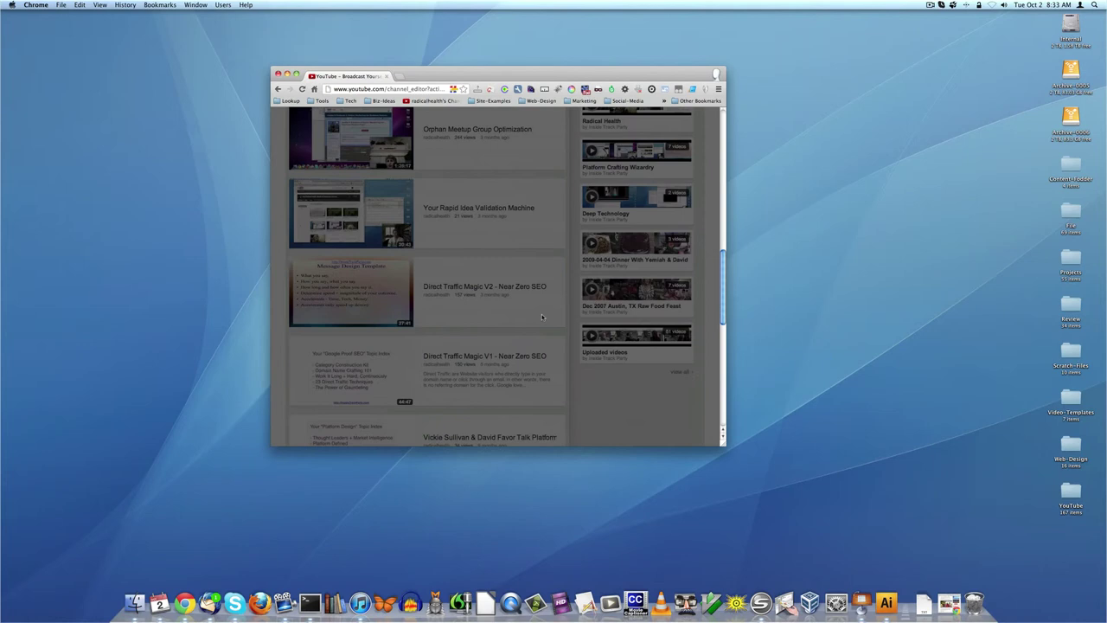
pyautogui.scroll(10, 564, 318)
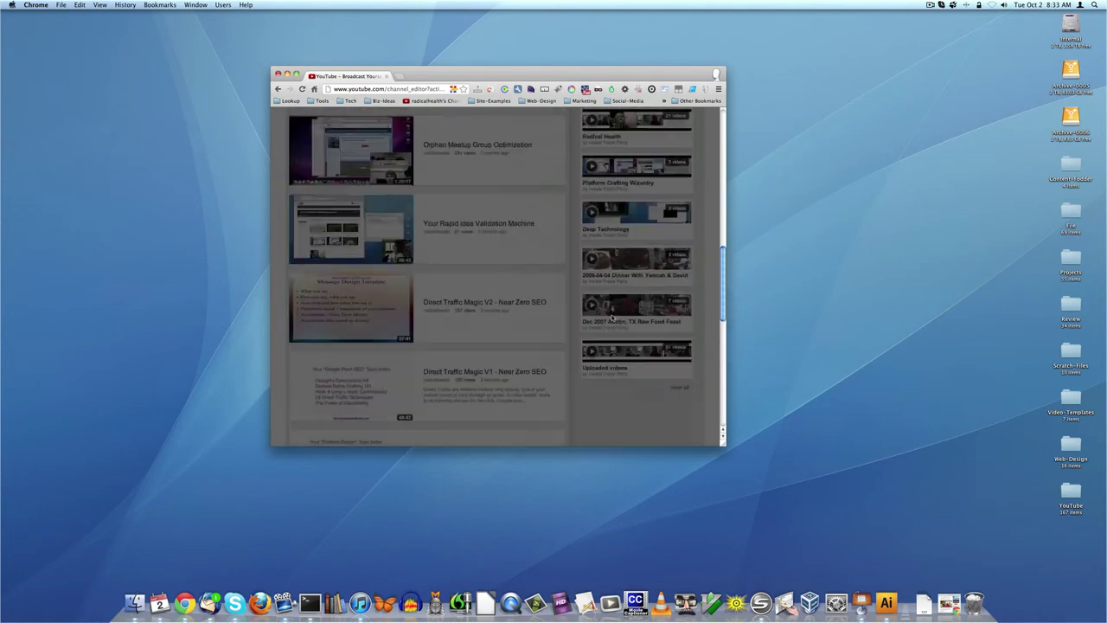
pyautogui.scroll(3, 611, 319)
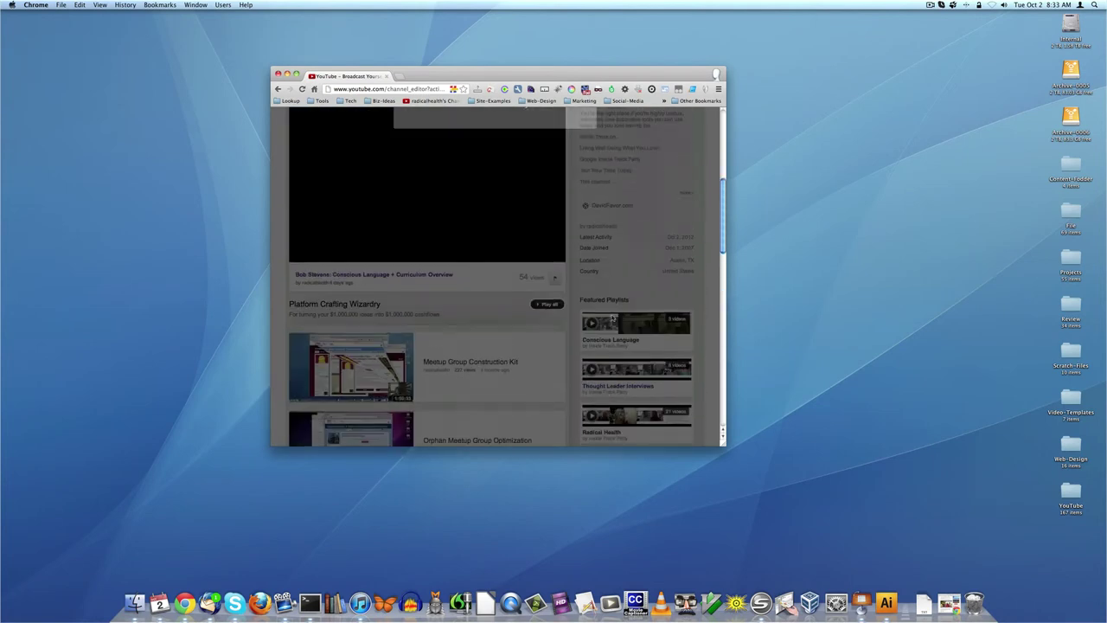
pyautogui.scroll(8, 559, 335)
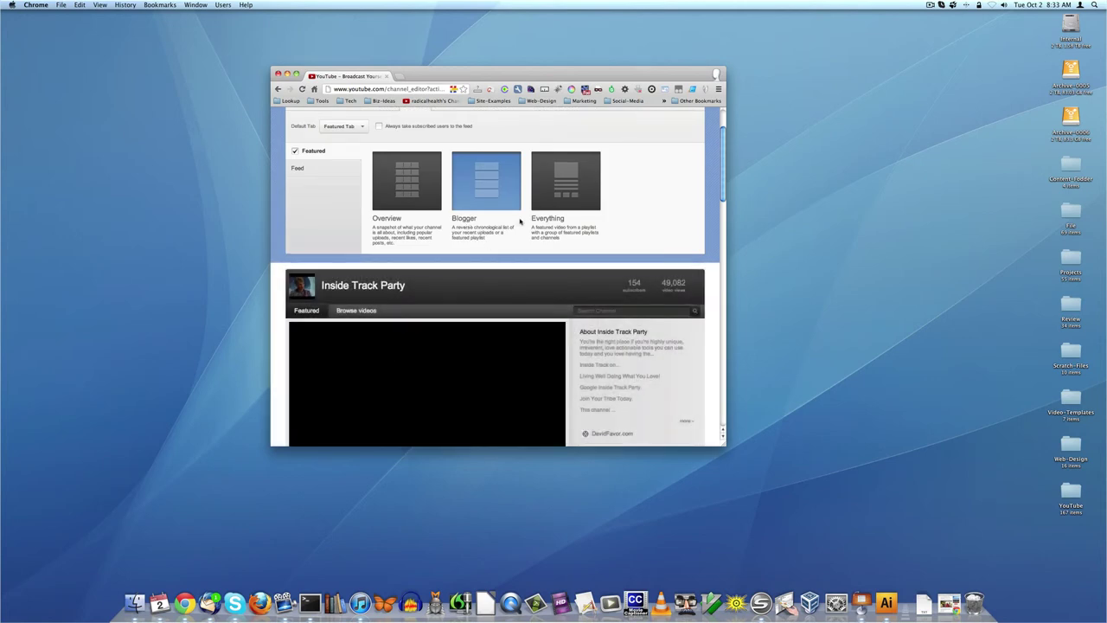
# - Return to the Everything layout, review it, and cancel channel settings without saving
pyautogui.click(574, 188)
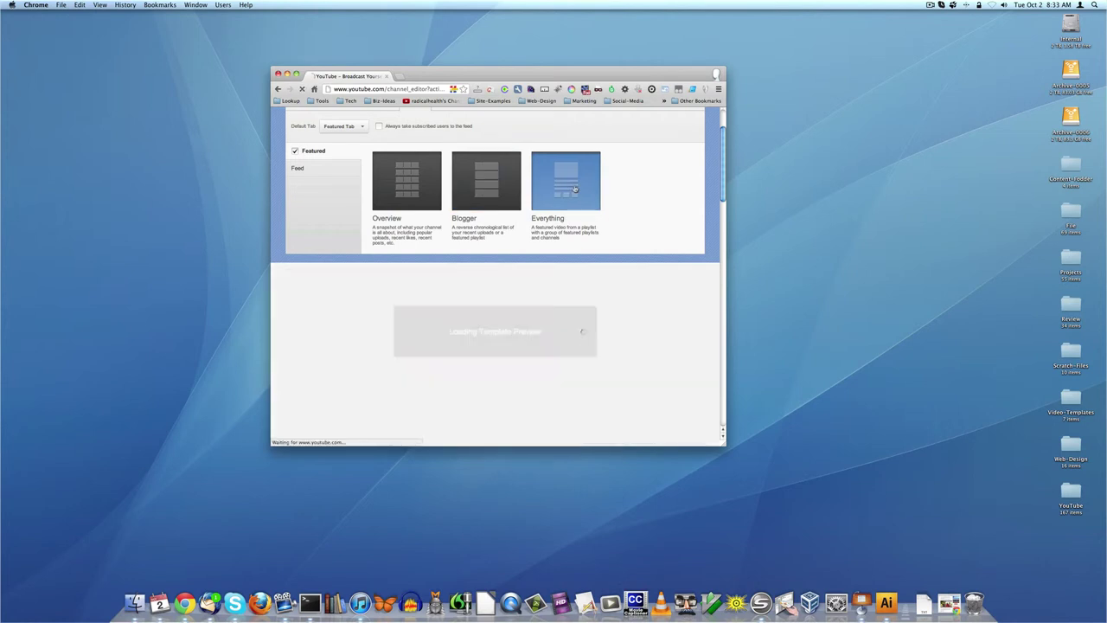
pyautogui.scroll(-5, 591, 268)
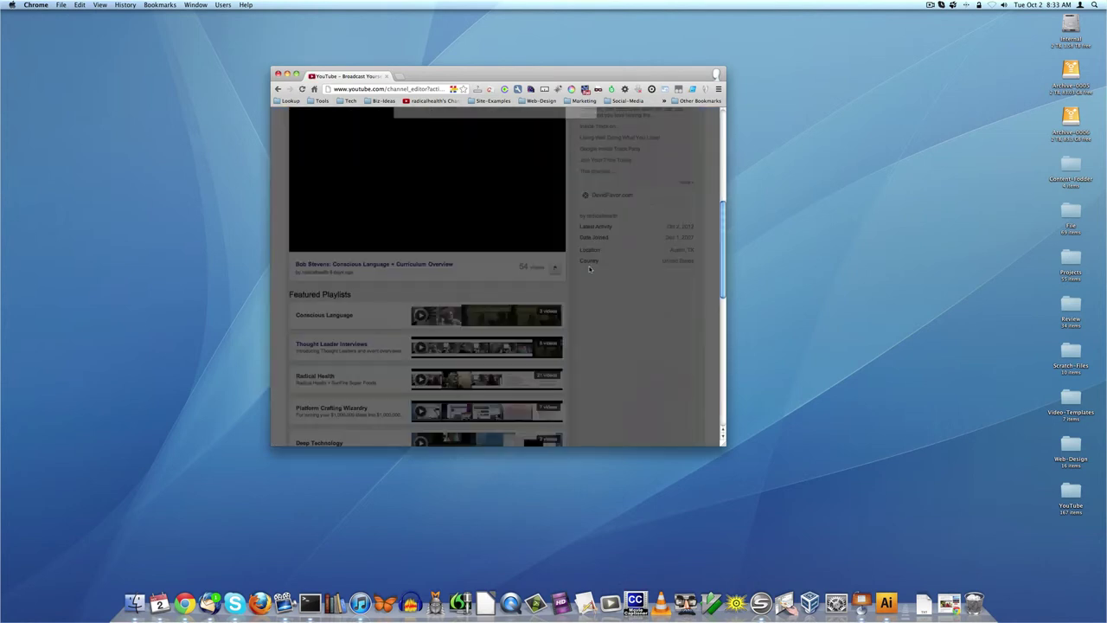
pyautogui.scroll(-8, 589, 268)
pyautogui.scroll(8, 589, 269)
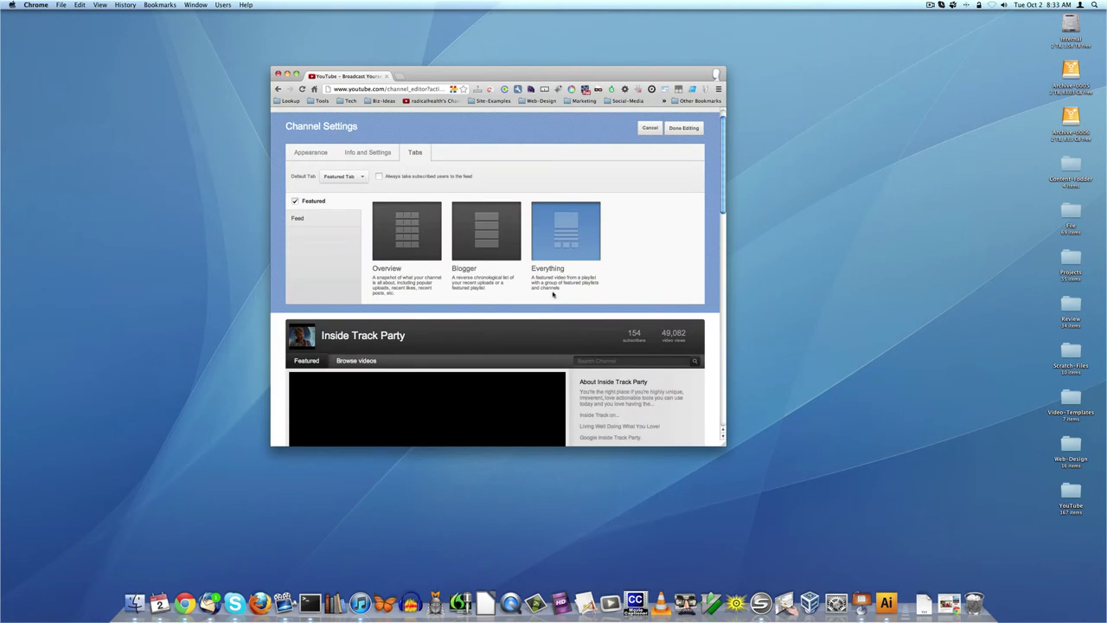
pyautogui.scroll(-5, 554, 294)
pyautogui.scroll(-1, 372, 264)
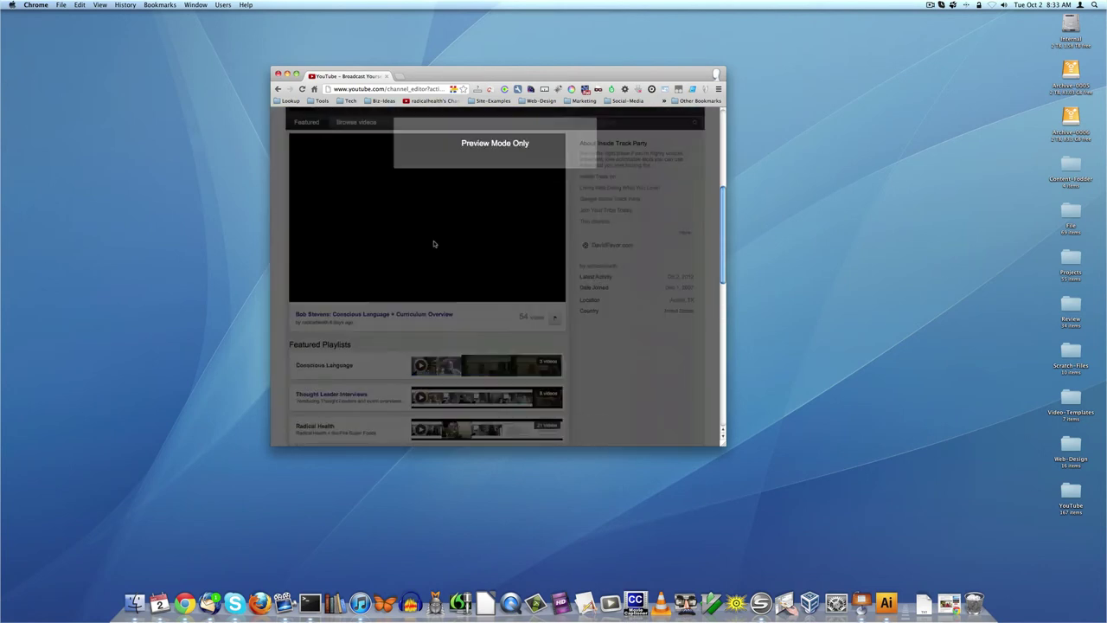
pyautogui.scroll(-5, 492, 259)
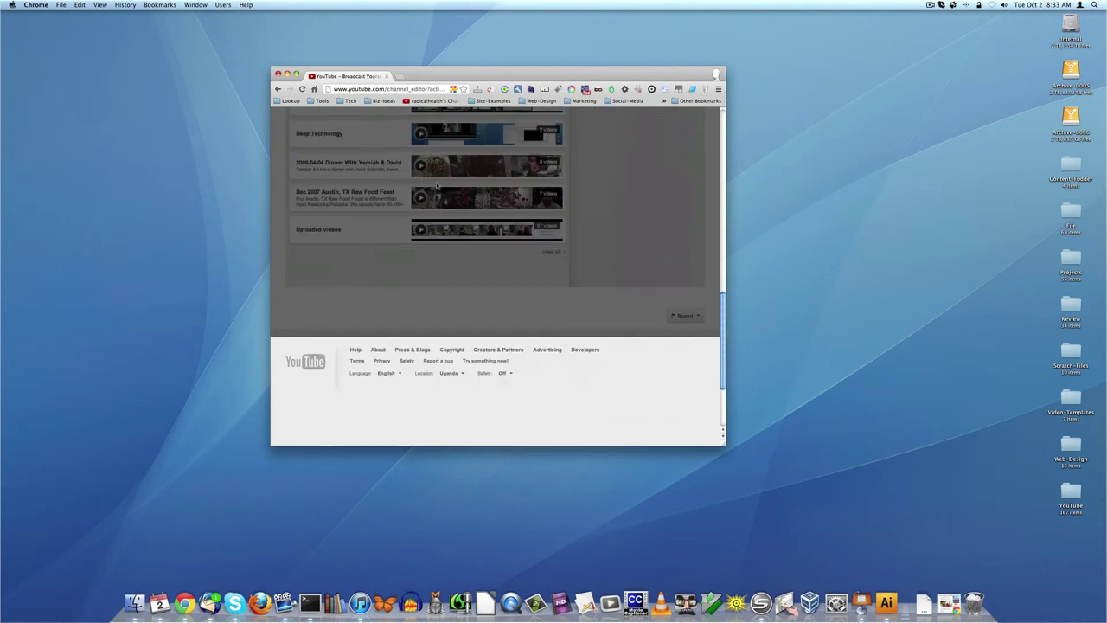
pyautogui.scroll(5, 467, 286)
pyautogui.scroll(-2, 450, 312)
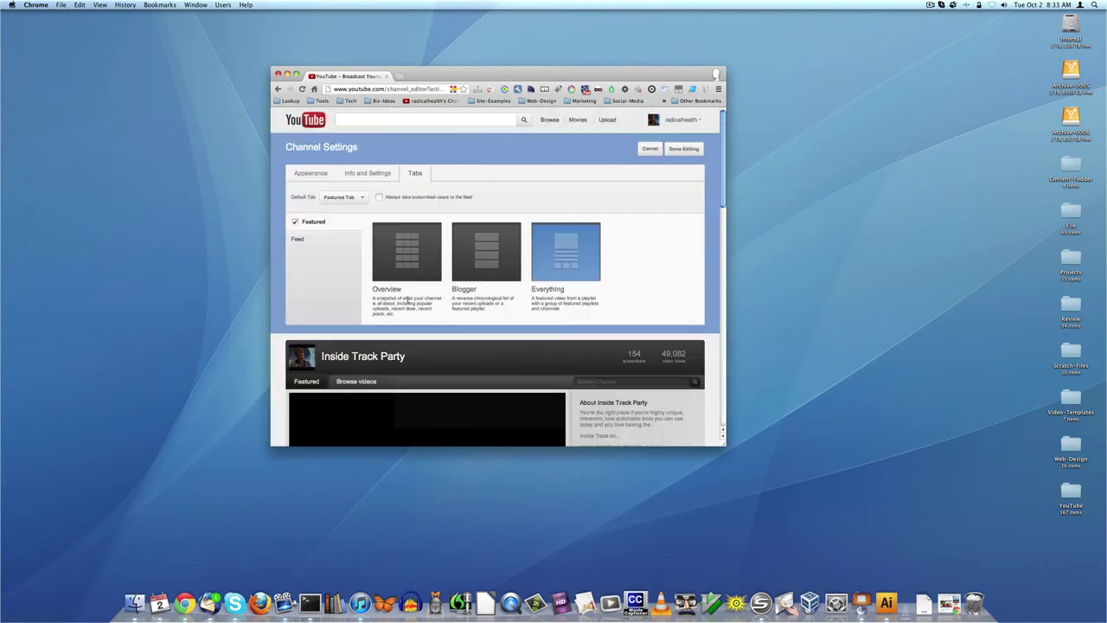
pyautogui.click(648, 149)
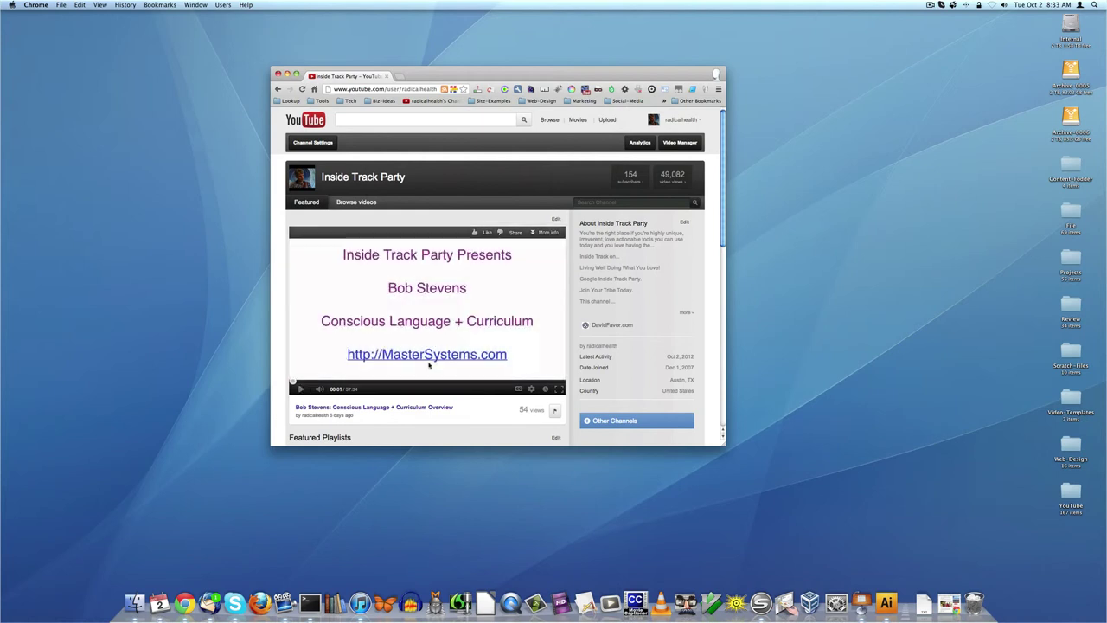
# - Scroll the Inside Track Party page to review the featured video and Featured Playlists
pyautogui.scroll(-2, 429, 366)
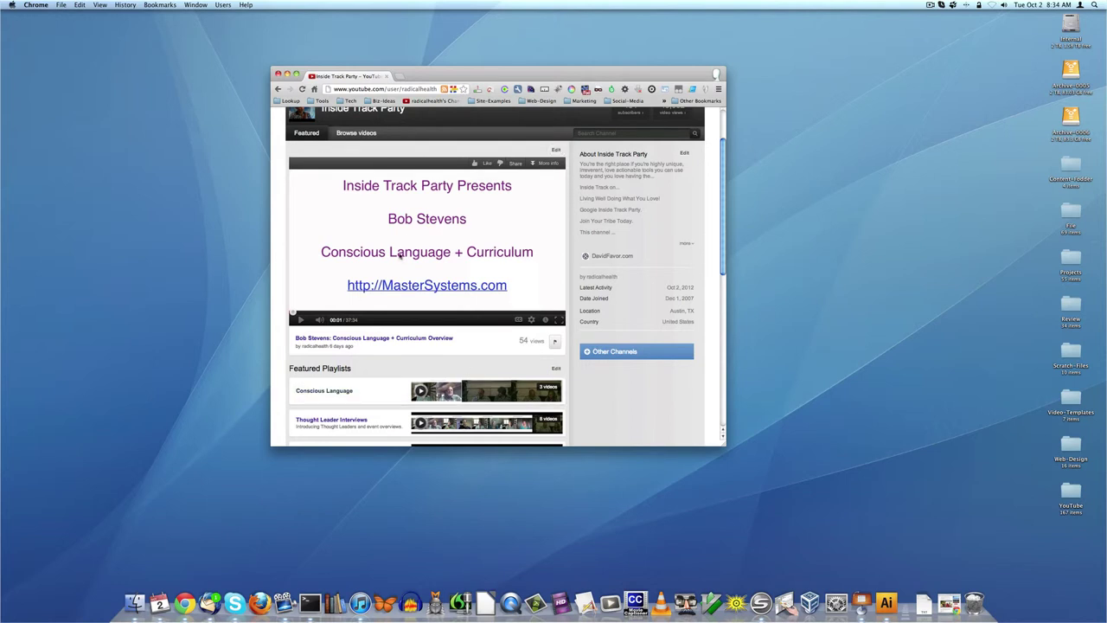
pyautogui.scroll(1, 441, 212)
pyautogui.scroll(3, 441, 212)
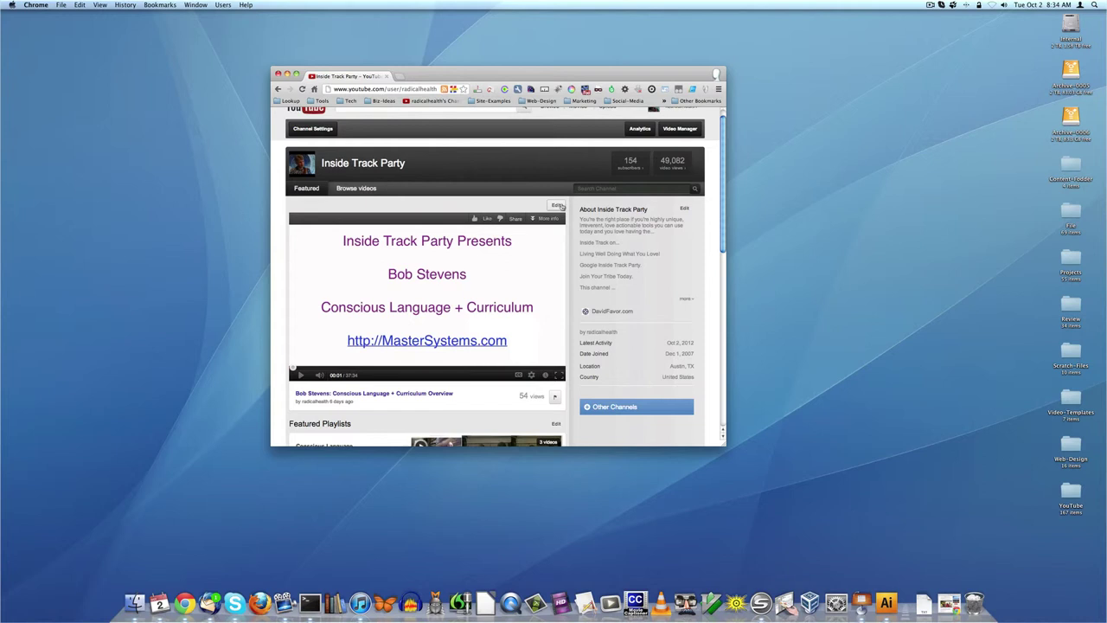
# - Expand the featured-video chooser and search the uploaded videos for a person's name
pyautogui.click(557, 205)
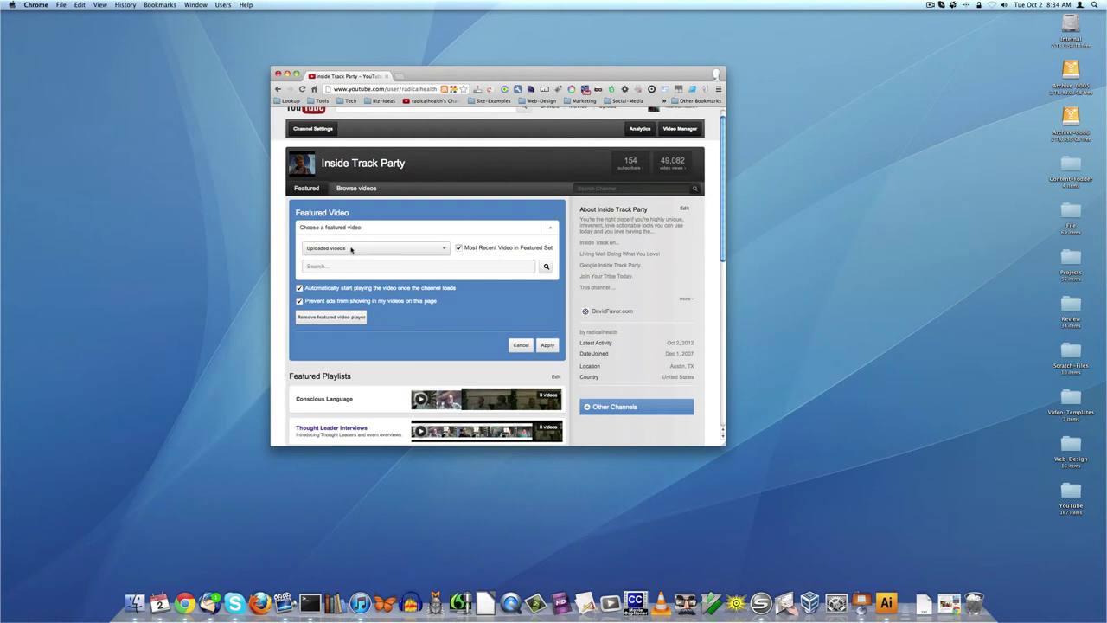
pyautogui.click(547, 227)
pyautogui.click(548, 226)
pyautogui.click(385, 248)
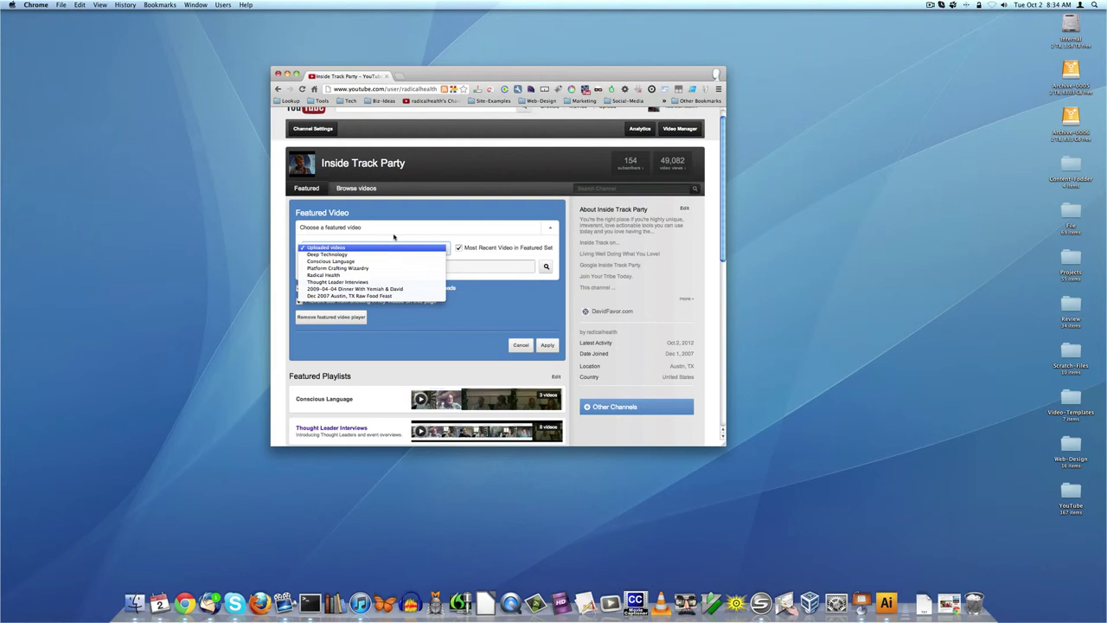
pyautogui.click(395, 239)
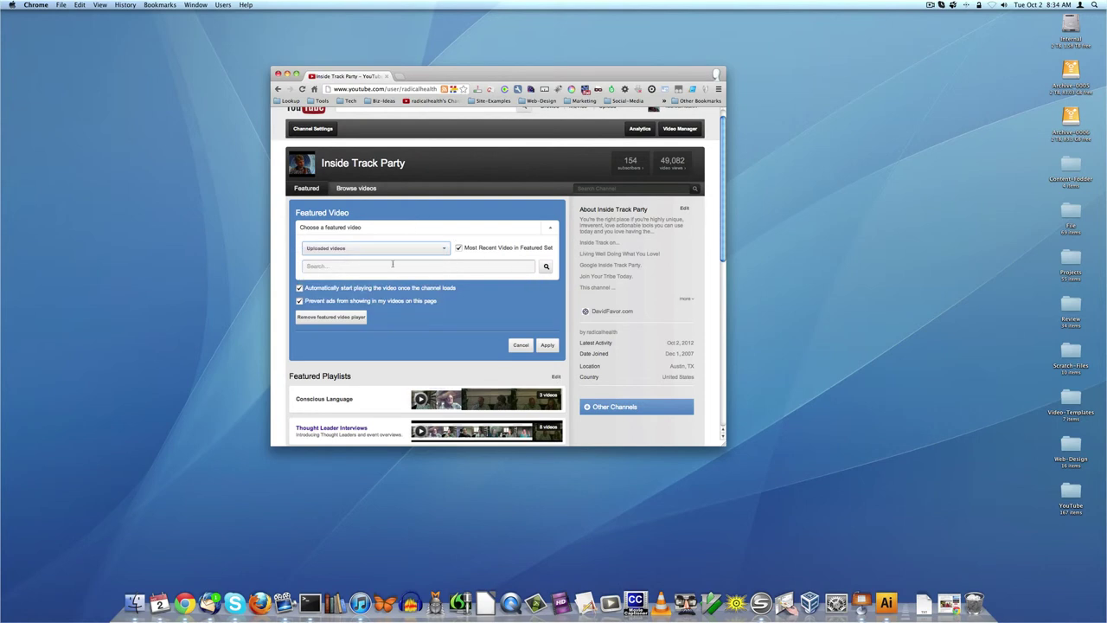
pyautogui.click(392, 265)
pyautogui.write('bo')
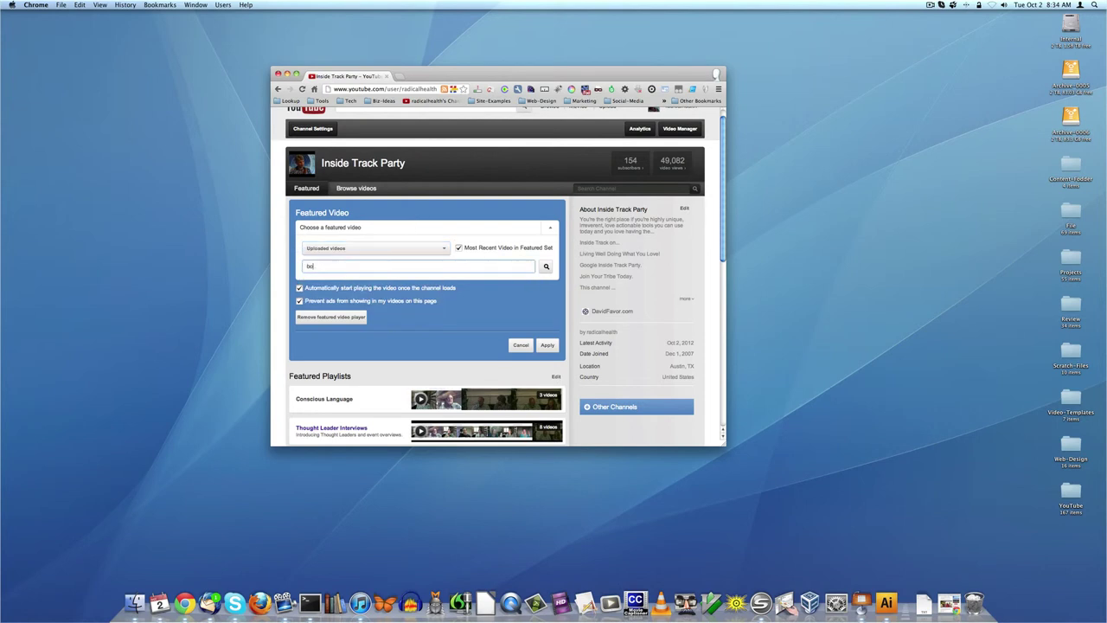
pyautogui.write('b stevens')
pyautogui.click(546, 267)
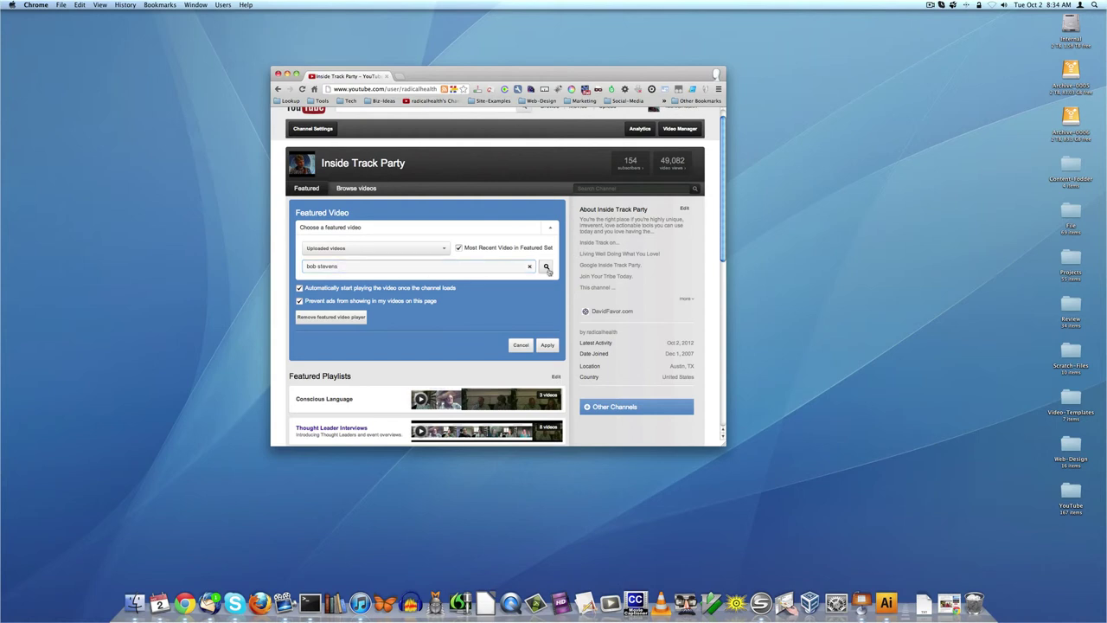
# - Review the video source list's playlists, leaving Uploaded videos as the source
pyautogui.click(407, 248)
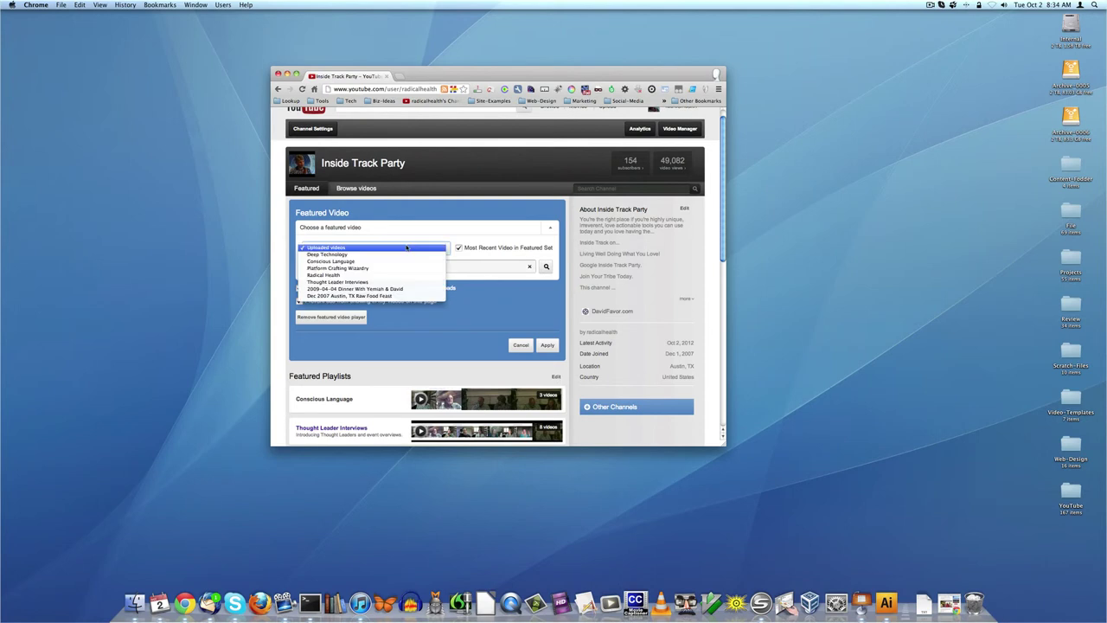
pyautogui.click(452, 257)
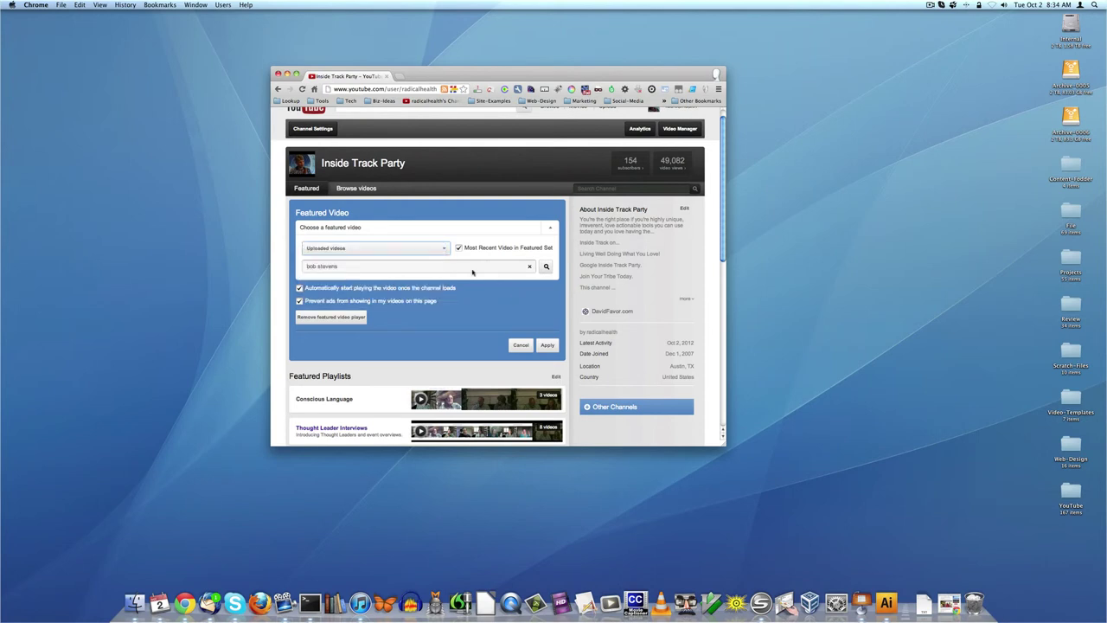
pyautogui.click(334, 228)
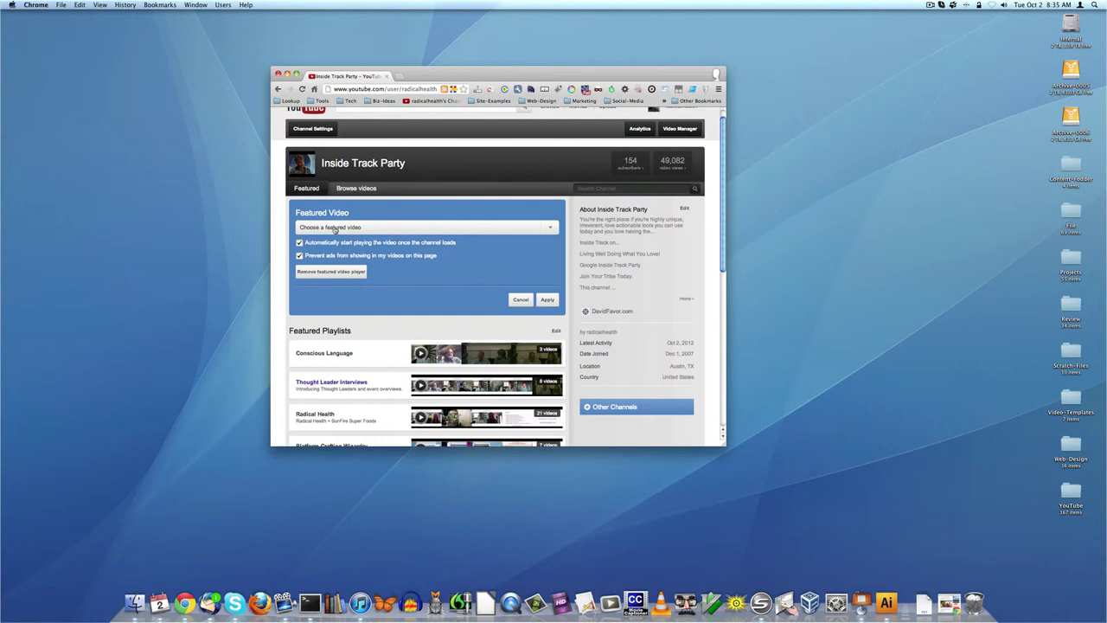
pyautogui.click(335, 229)
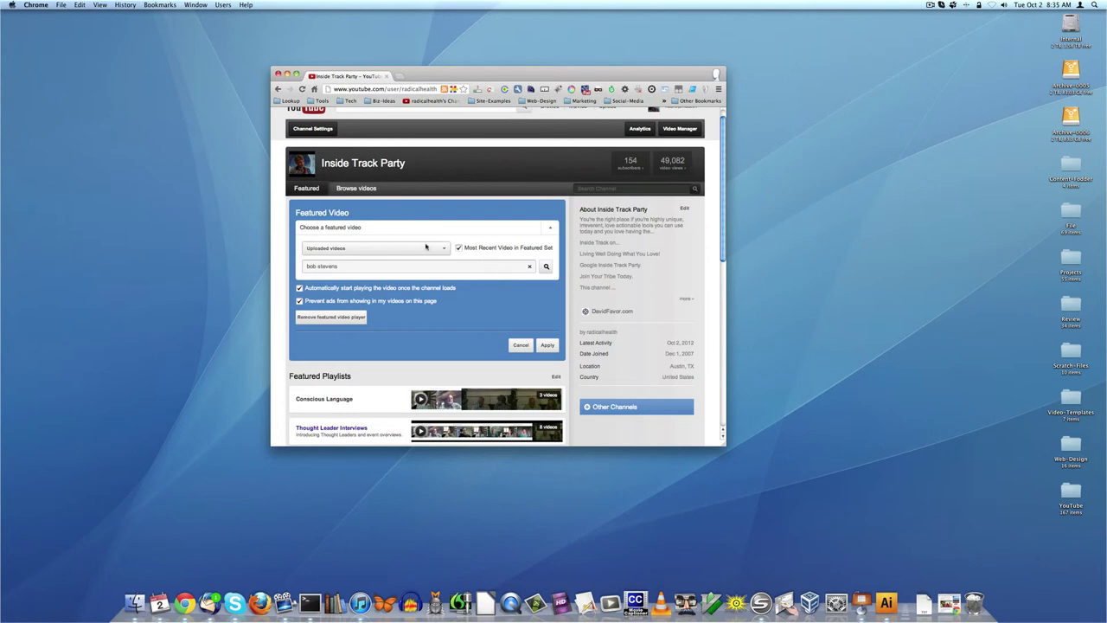
pyautogui.click(418, 248)
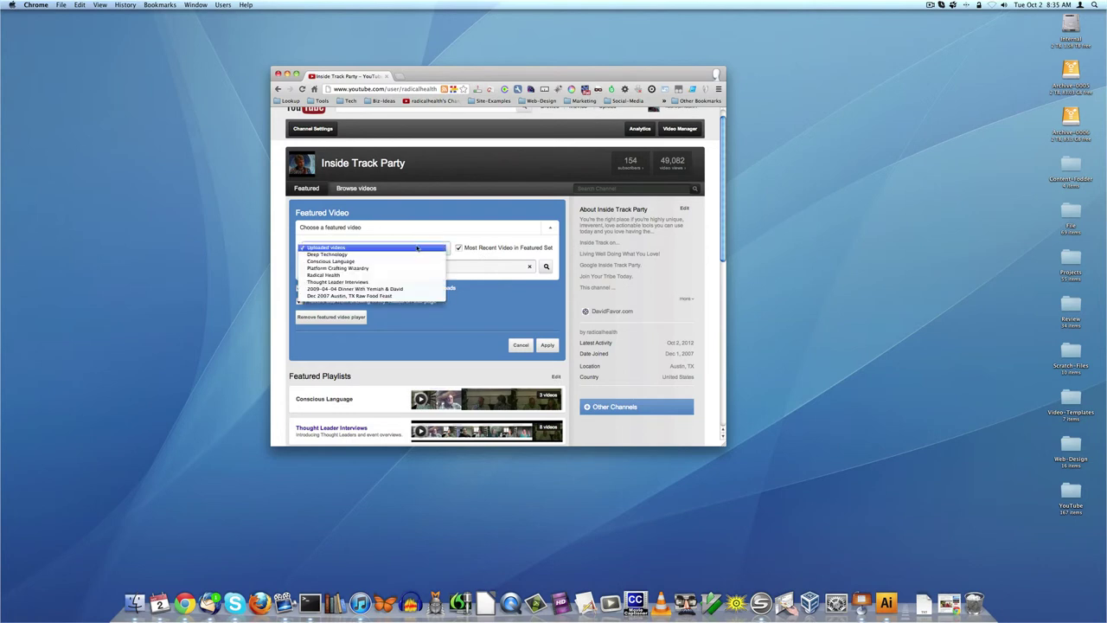
pyautogui.click(498, 243)
pyautogui.scroll(-2, 498, 246)
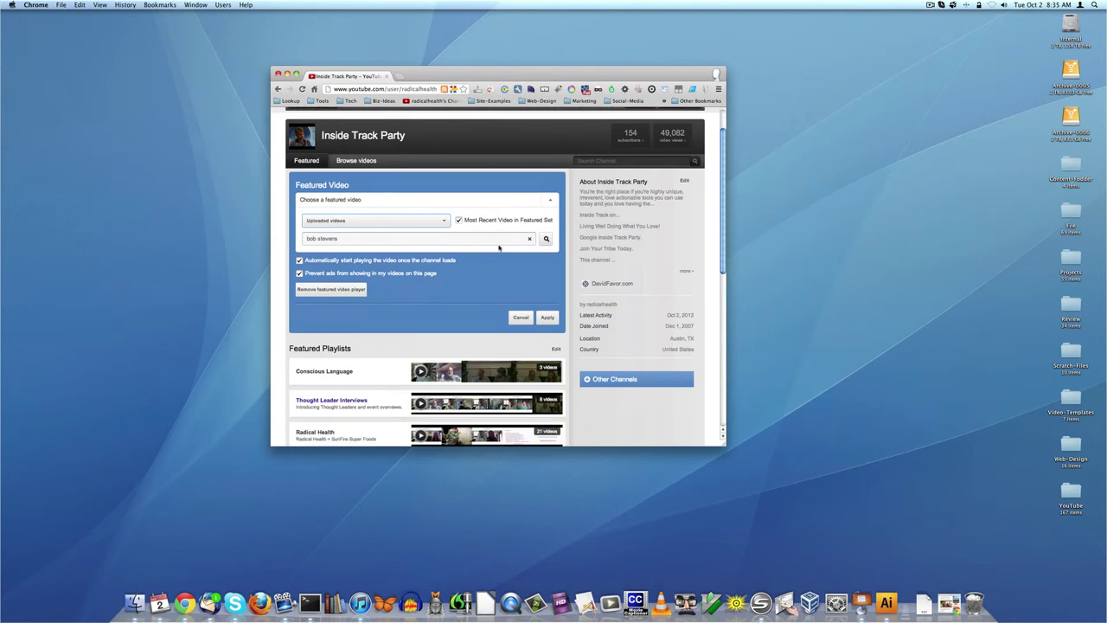
pyautogui.scroll(3, 498, 249)
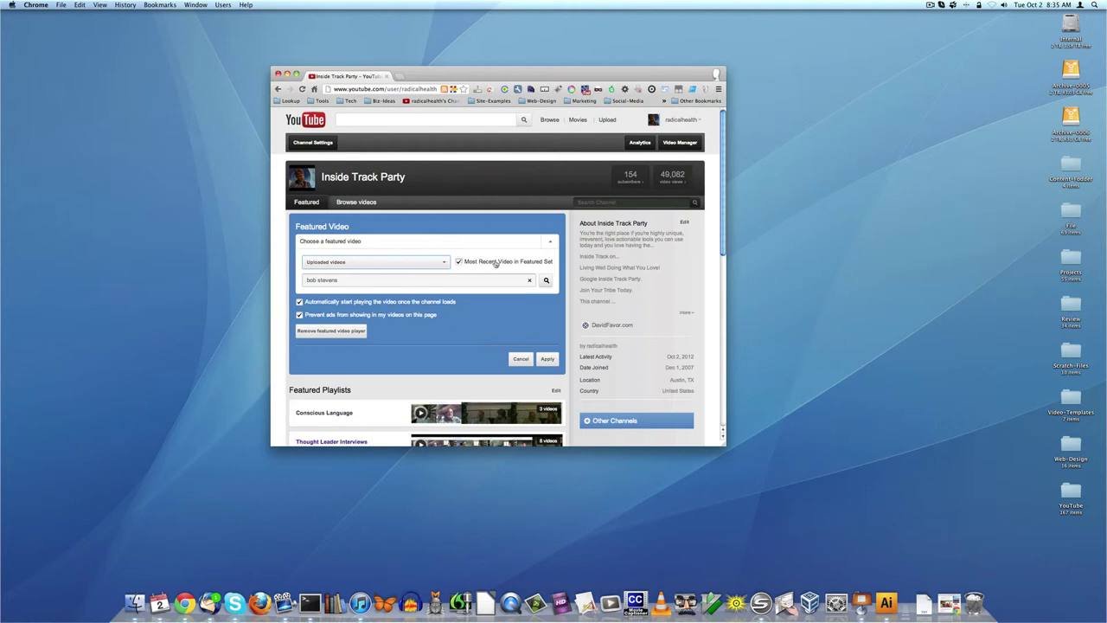
# - Choose Deep Technology as the featured-video source and list its two videos, most-recent featuring off
pyautogui.click(459, 261)
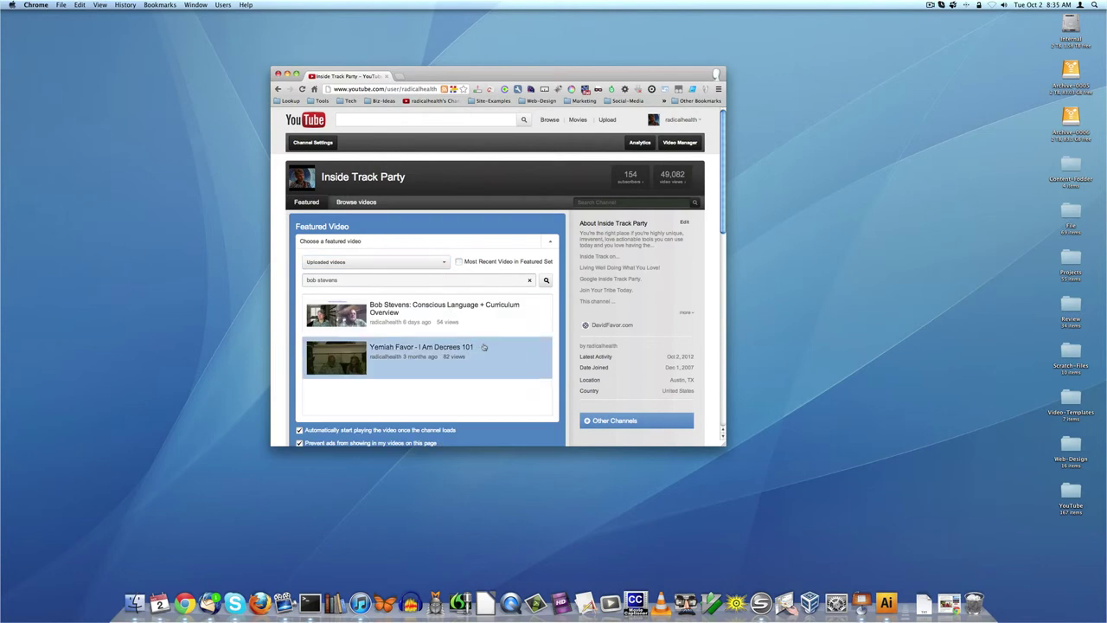
pyautogui.scroll(-3, 483, 347)
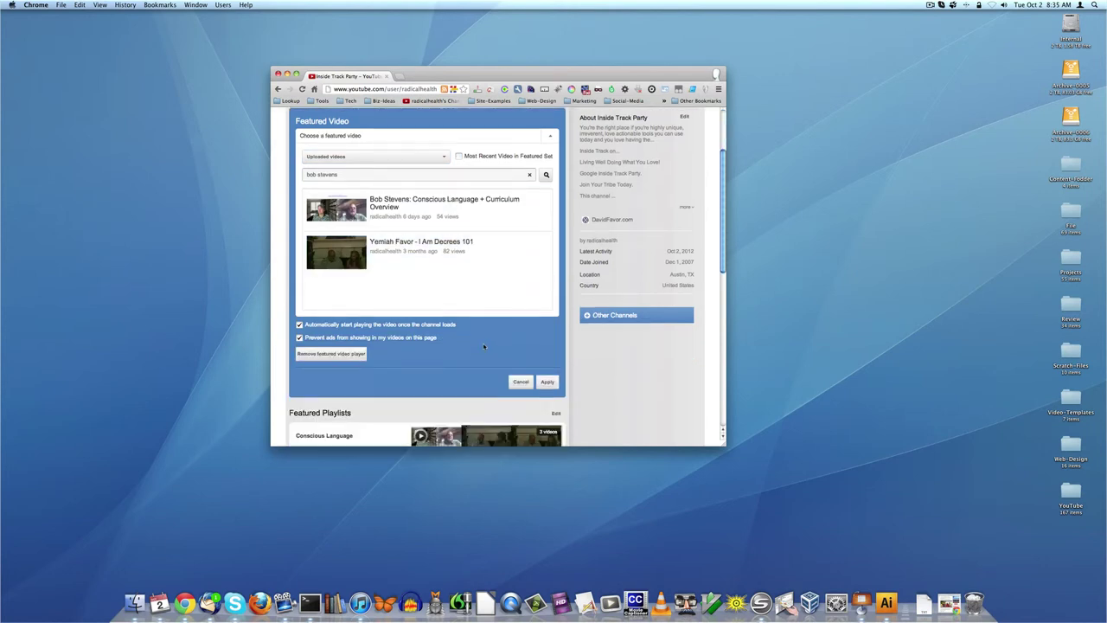
pyautogui.scroll(3, 483, 347)
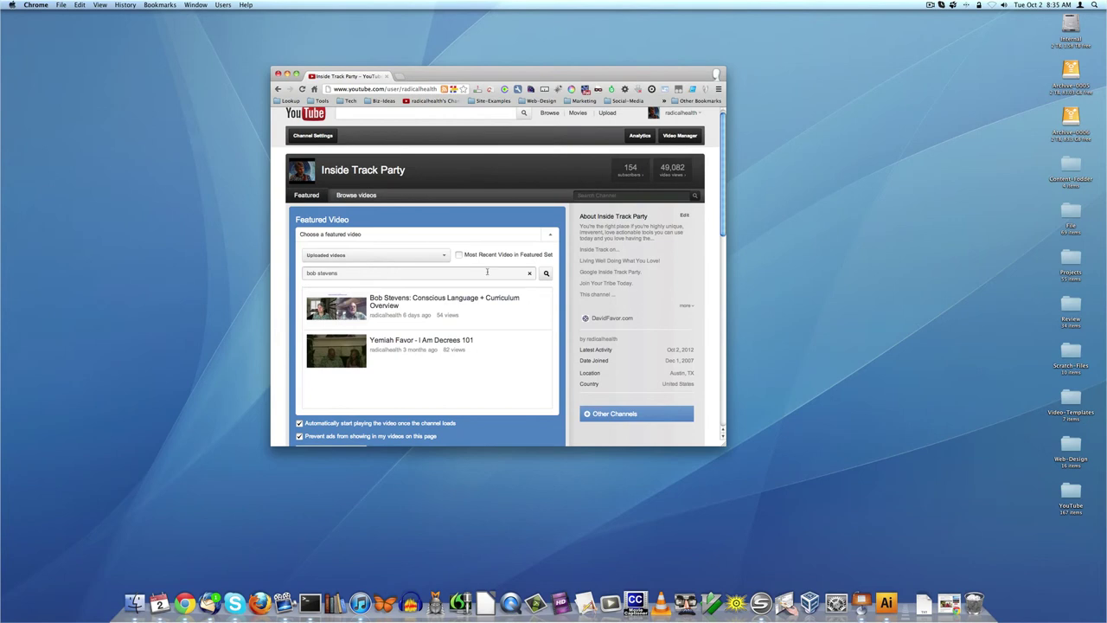
pyautogui.click(458, 256)
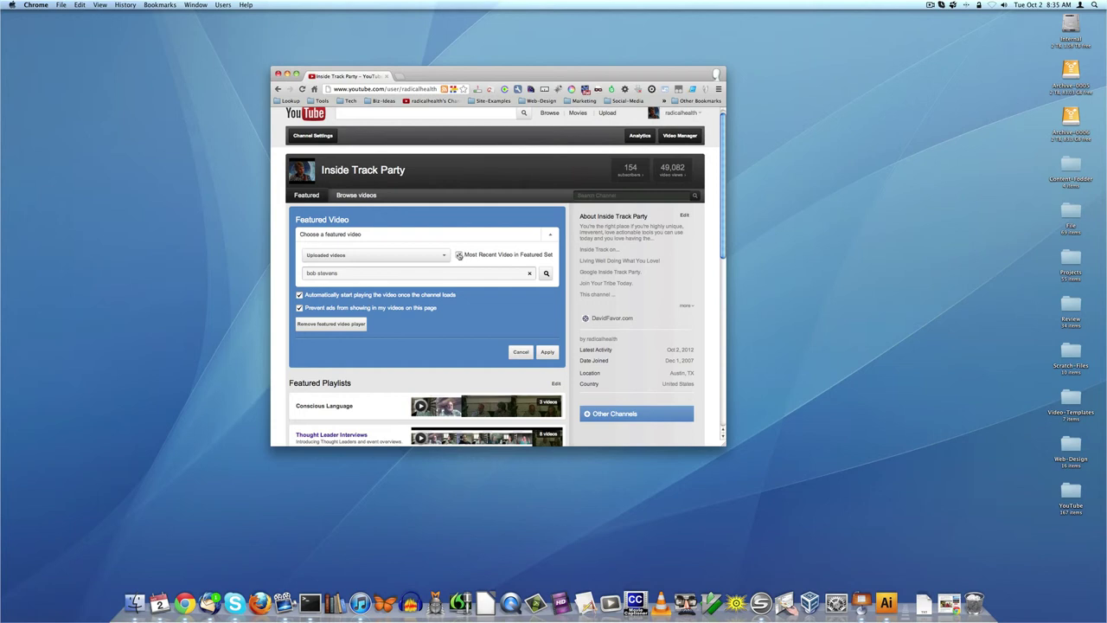
pyautogui.click(406, 256)
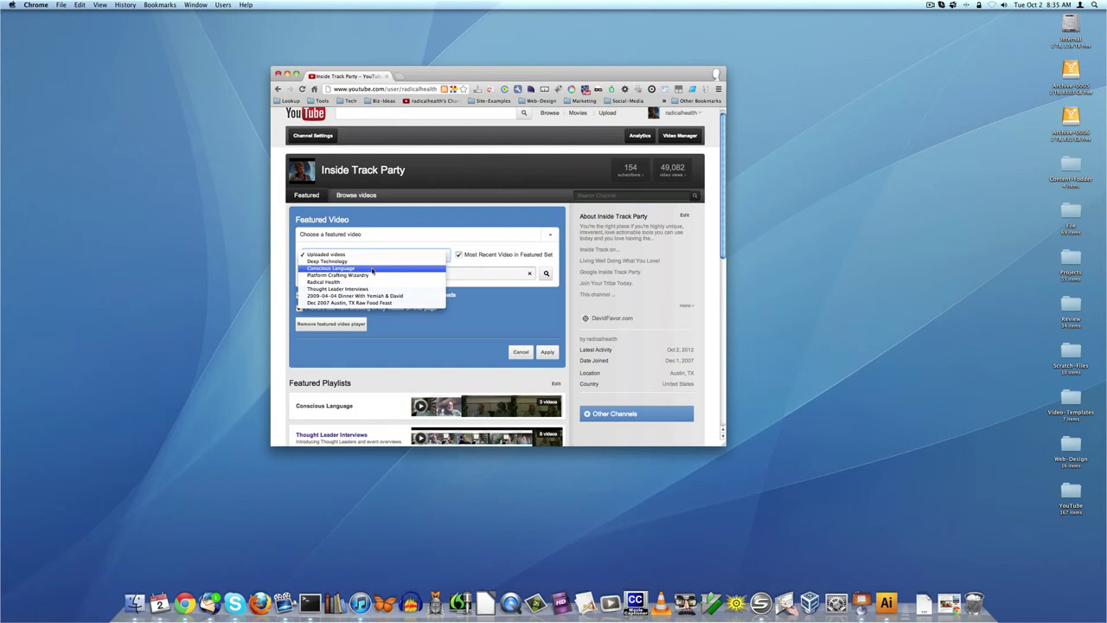
pyautogui.click(372, 262)
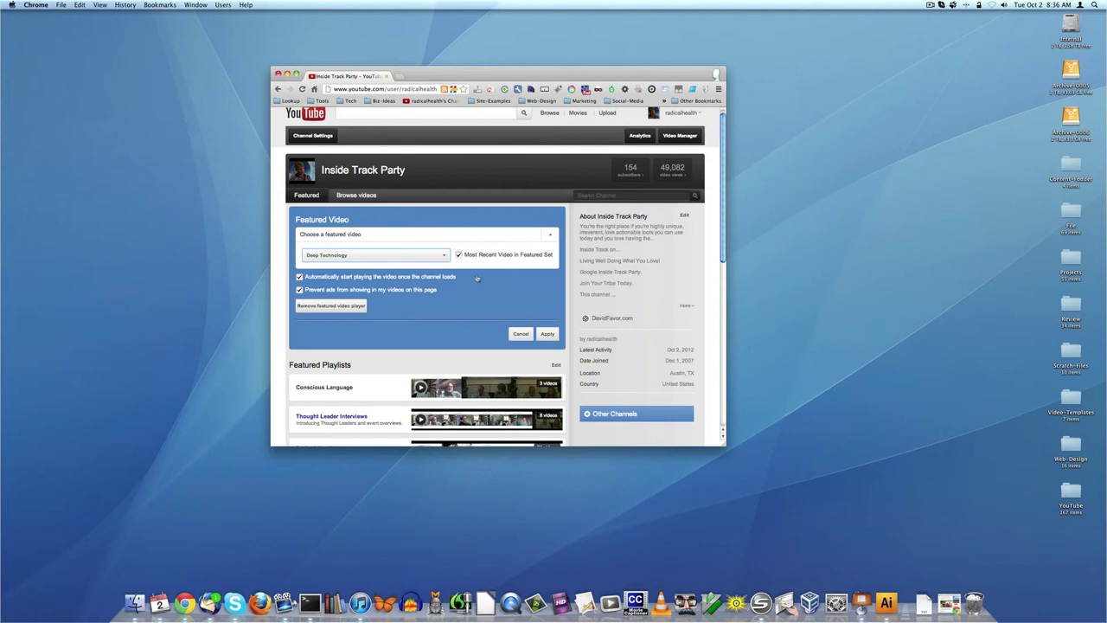
pyautogui.click(457, 255)
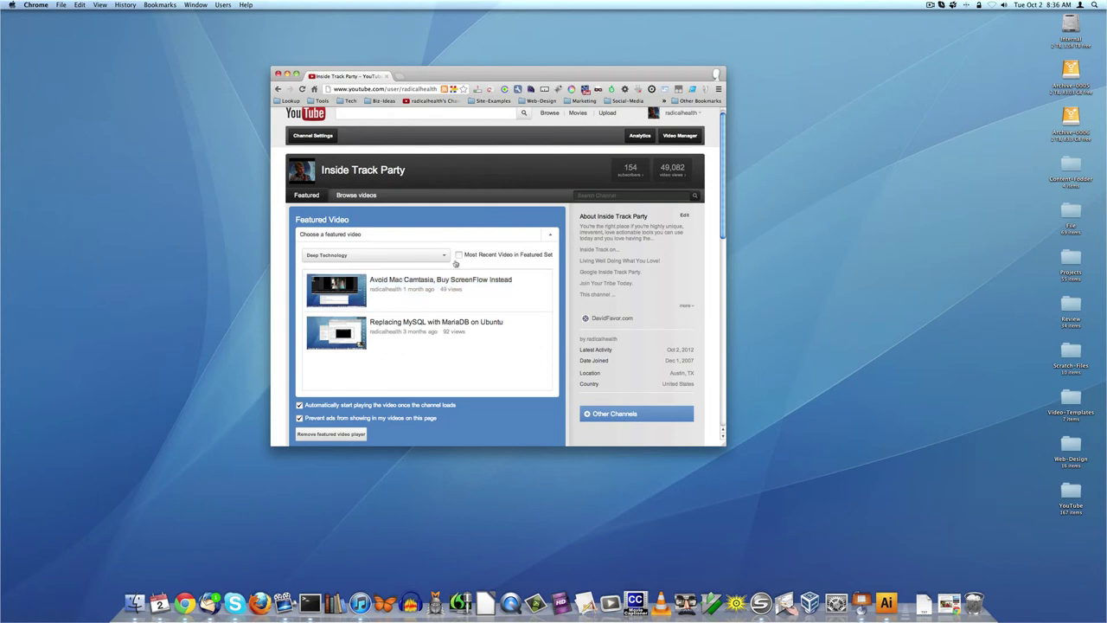
# - Switch the featured-video source to the Platform Crafting Wizardry playlist and browse its videos
pyautogui.click(459, 256)
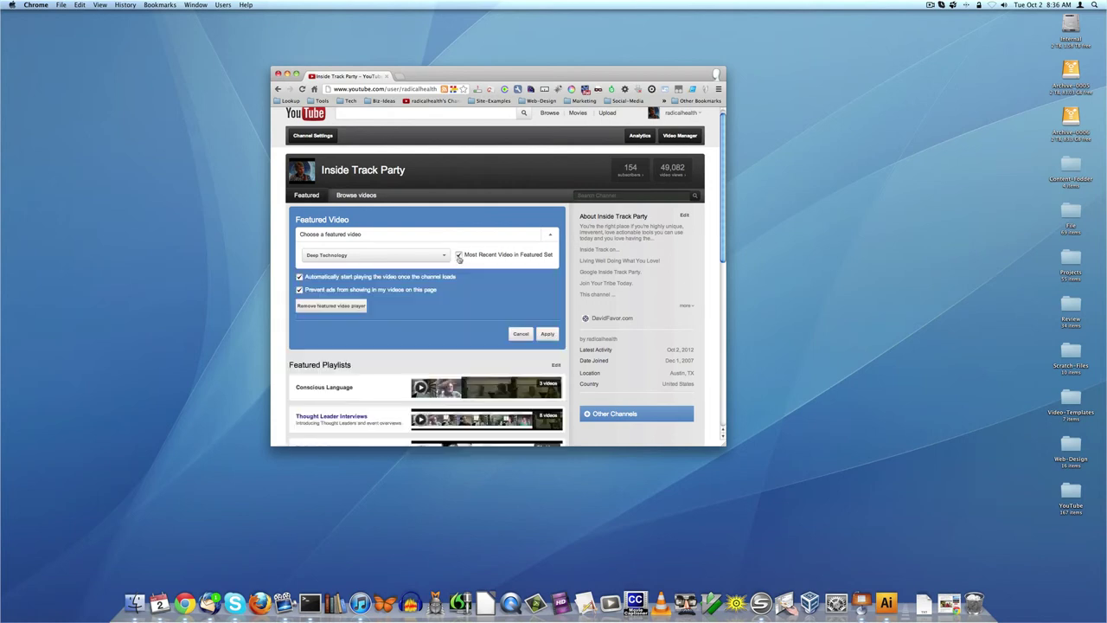
pyautogui.click(459, 256)
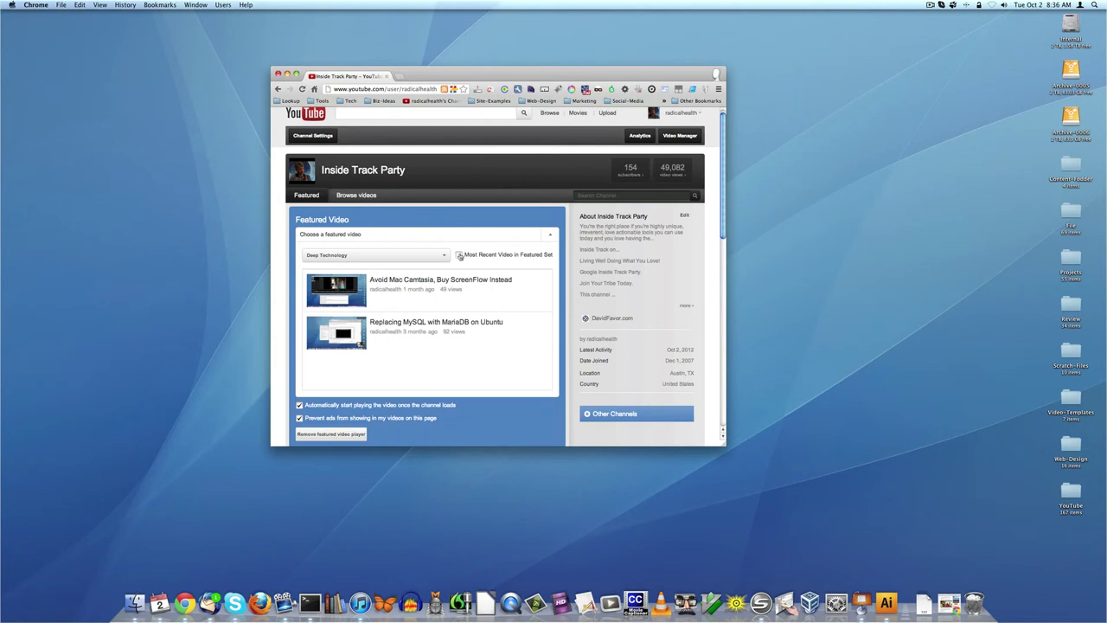
pyautogui.click(381, 260)
pyautogui.click(376, 277)
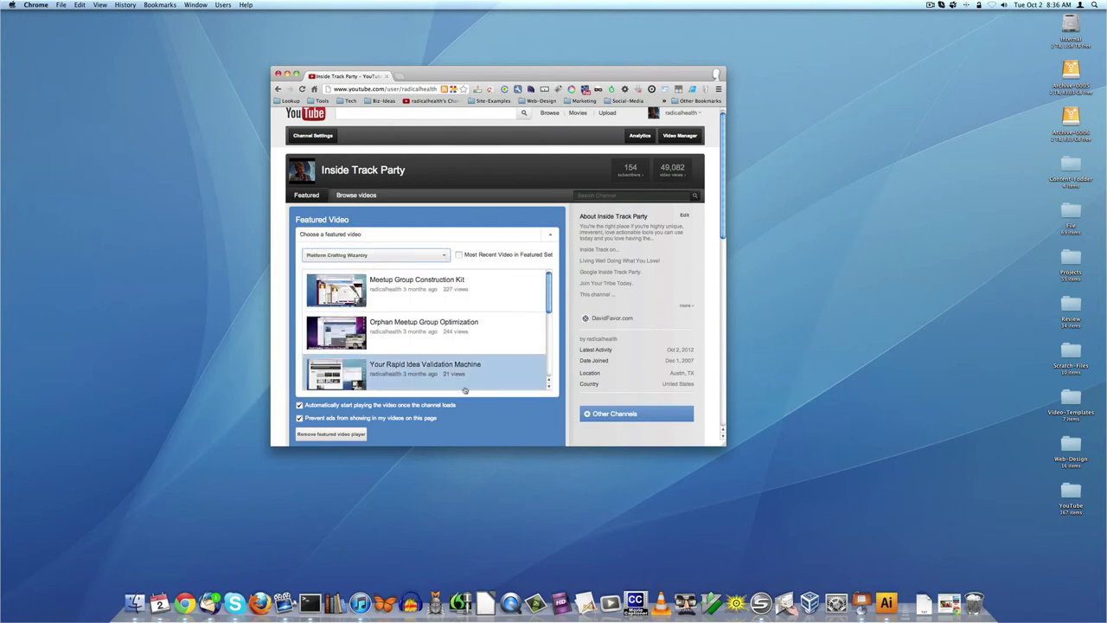
pyautogui.scroll(-2, 465, 390)
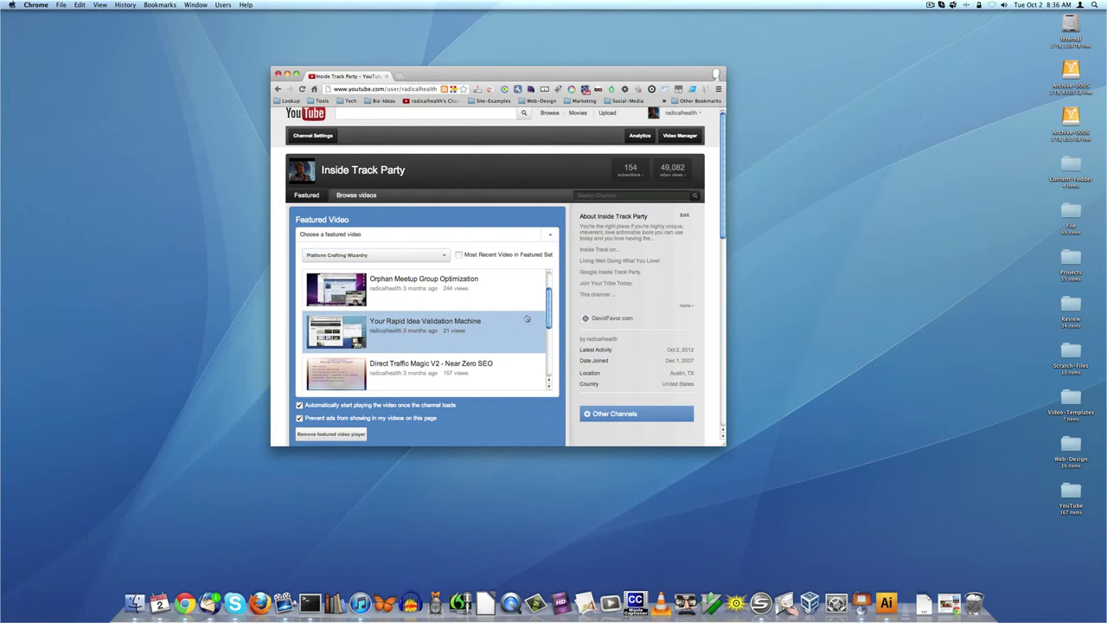
pyautogui.scroll(-8, 469, 332)
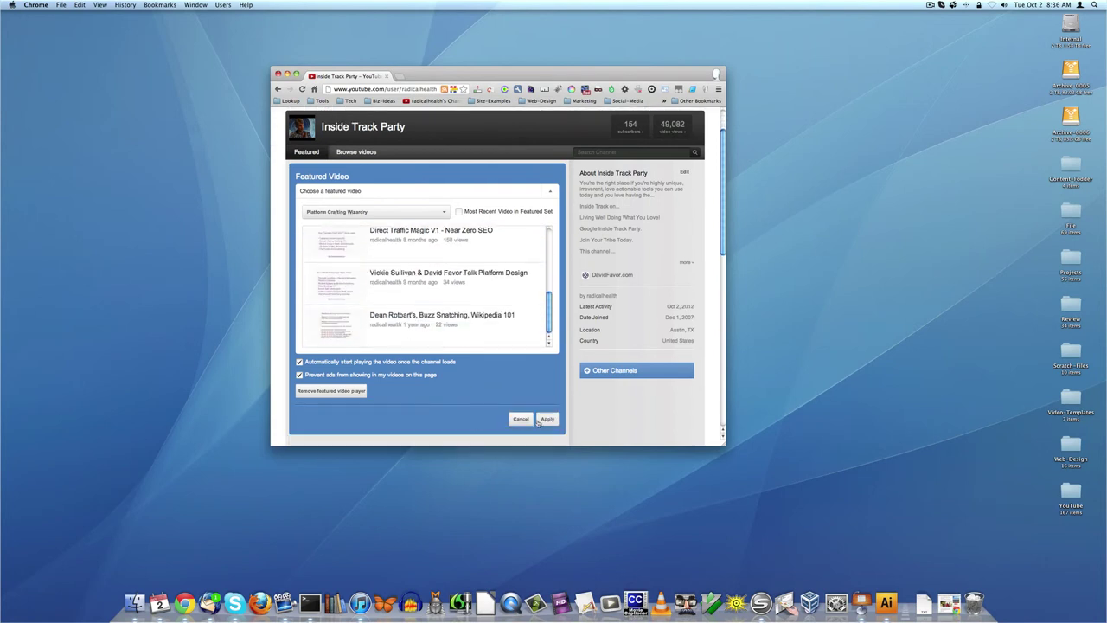
pyautogui.scroll(2, 510, 380)
pyautogui.scroll(5, 473, 343)
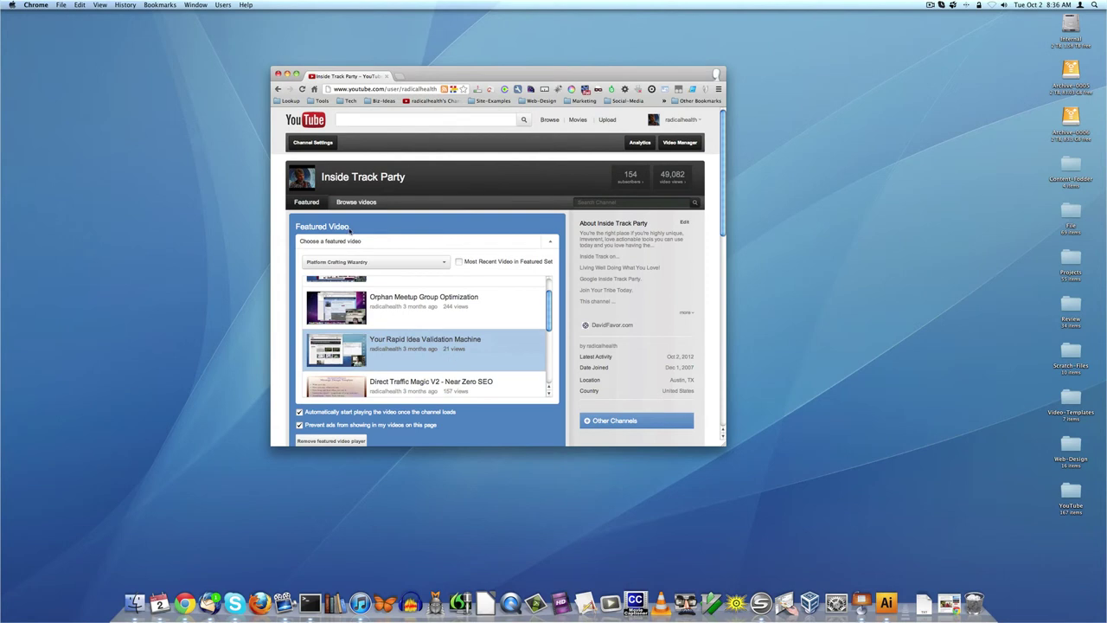
# - Feature Conscious Language + Curriculum Overview from the Conscious Language playlist and apply it
pyautogui.click(360, 263)
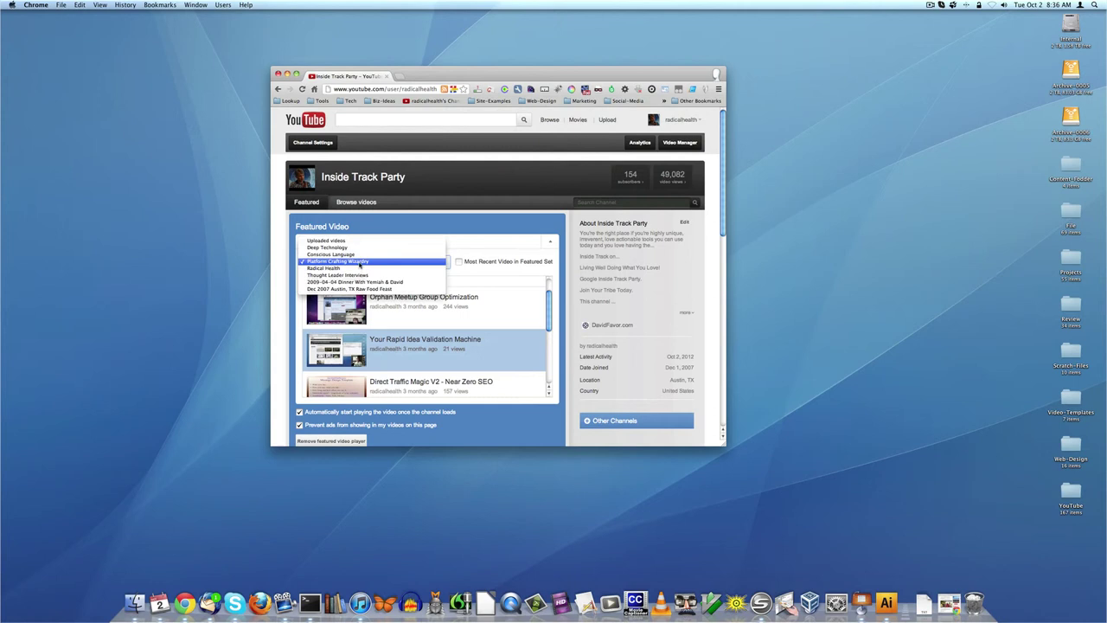
pyautogui.click(360, 258)
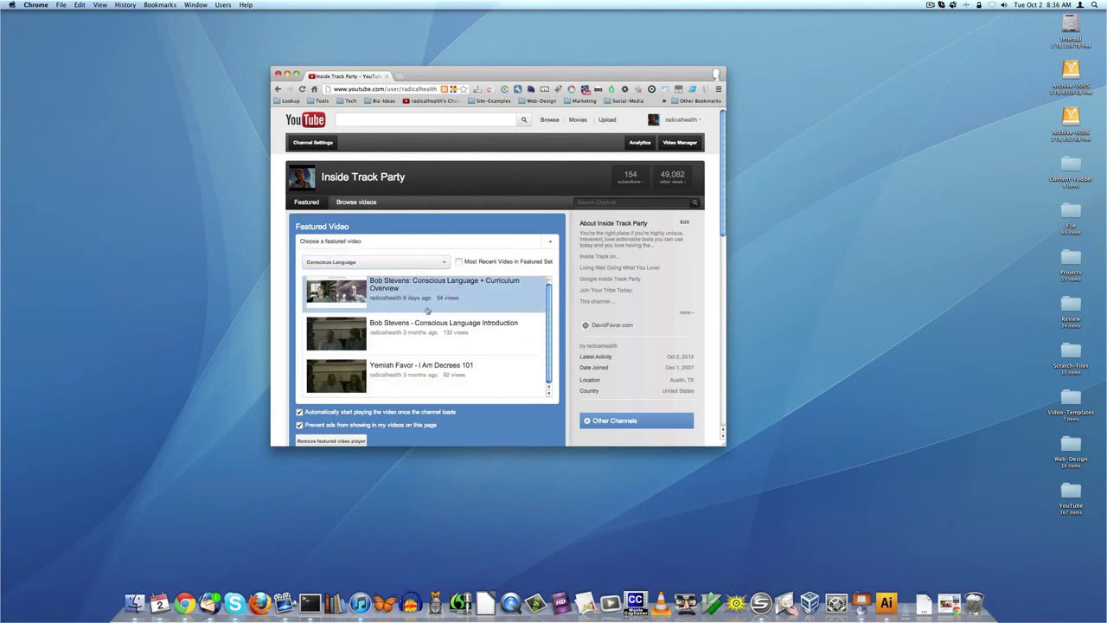
pyautogui.scroll(-2, 427, 309)
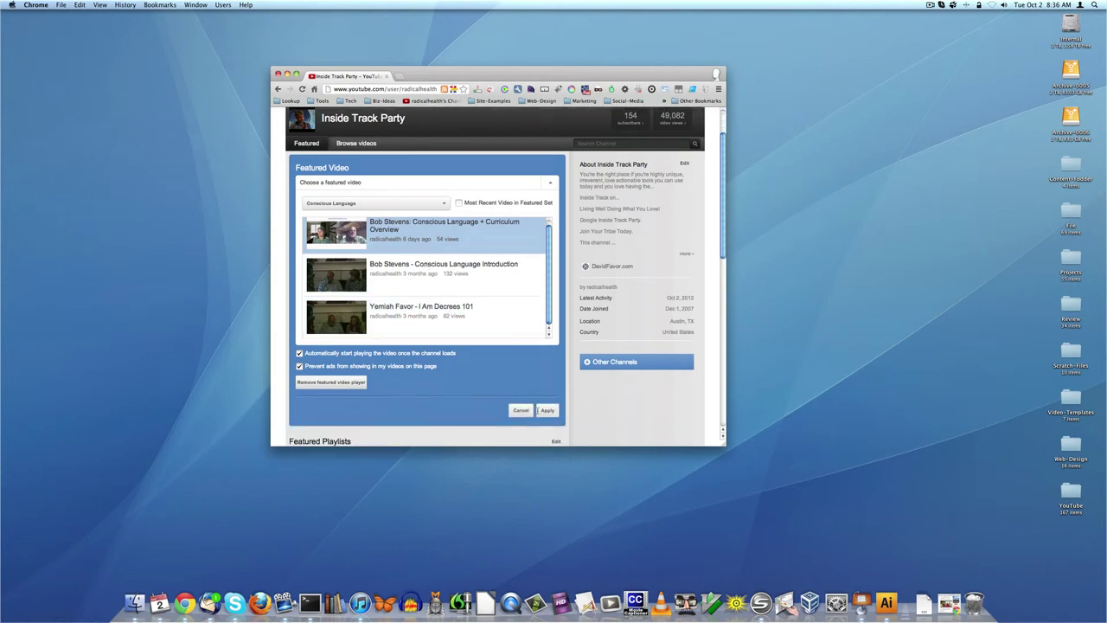
pyautogui.click(548, 411)
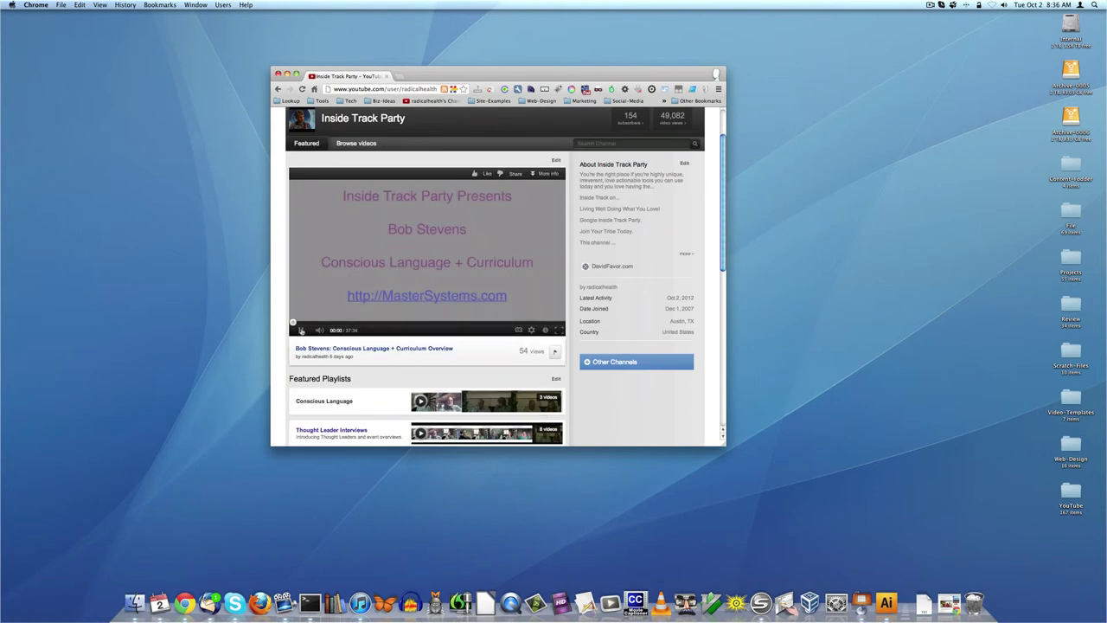
# - Play the featured Conscious Language video and scroll down to the eight Featured Playlists
pyautogui.click(301, 330)
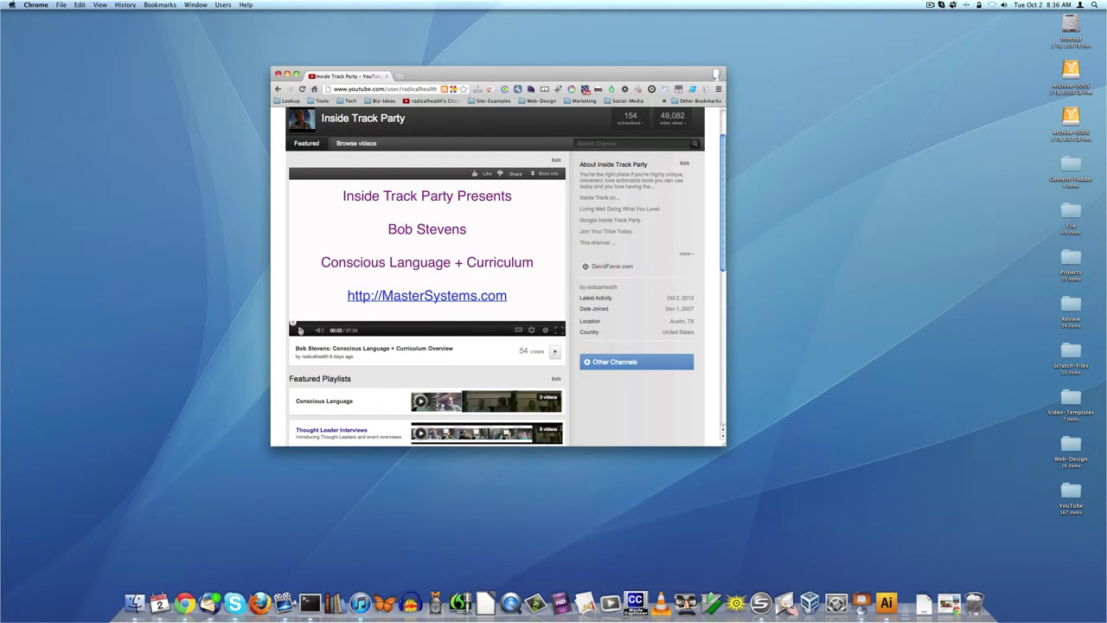
pyautogui.scroll(-5, 300, 330)
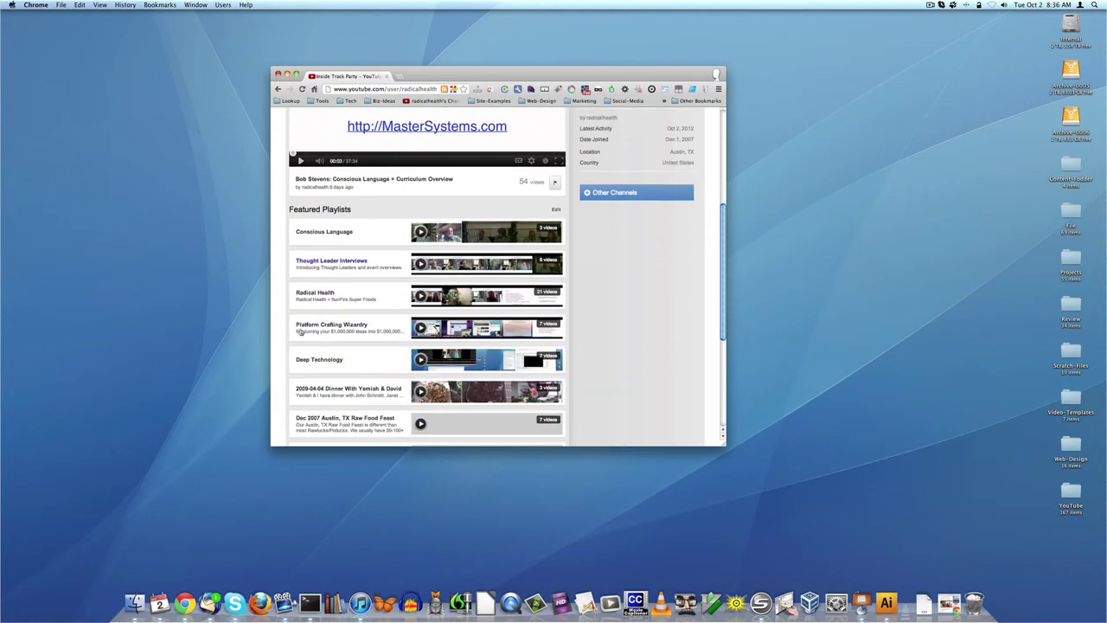
pyautogui.scroll(-2, 300, 331)
pyautogui.scroll(1, 433, 285)
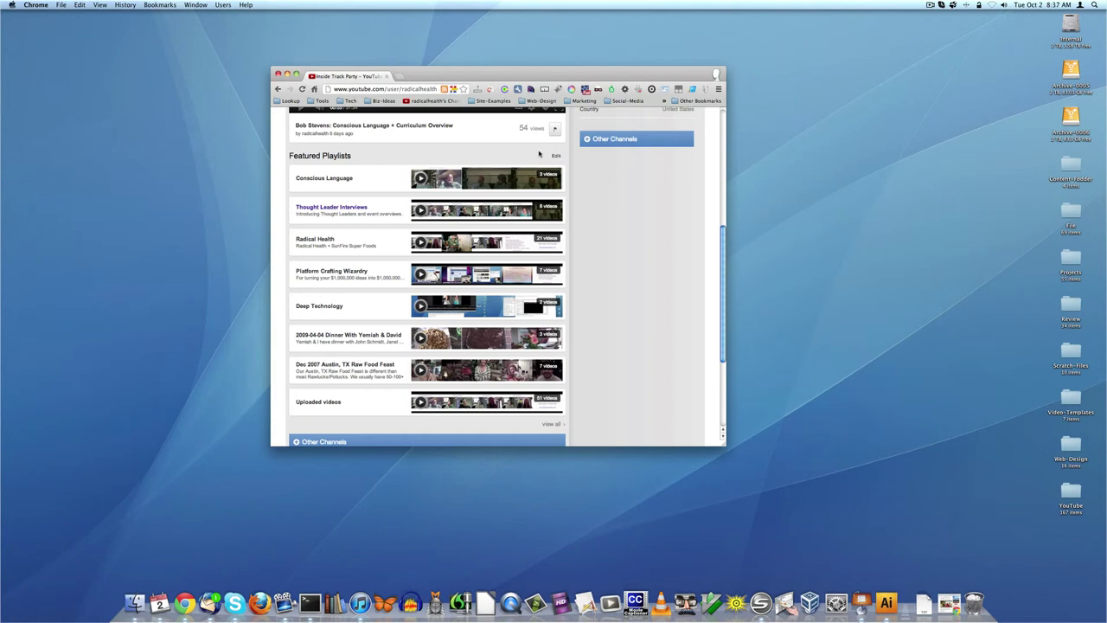
# - Open the Featured Playlists editor and review the playlist order, nudging the 2009-04-04 dinner playlist
pyautogui.click(556, 156)
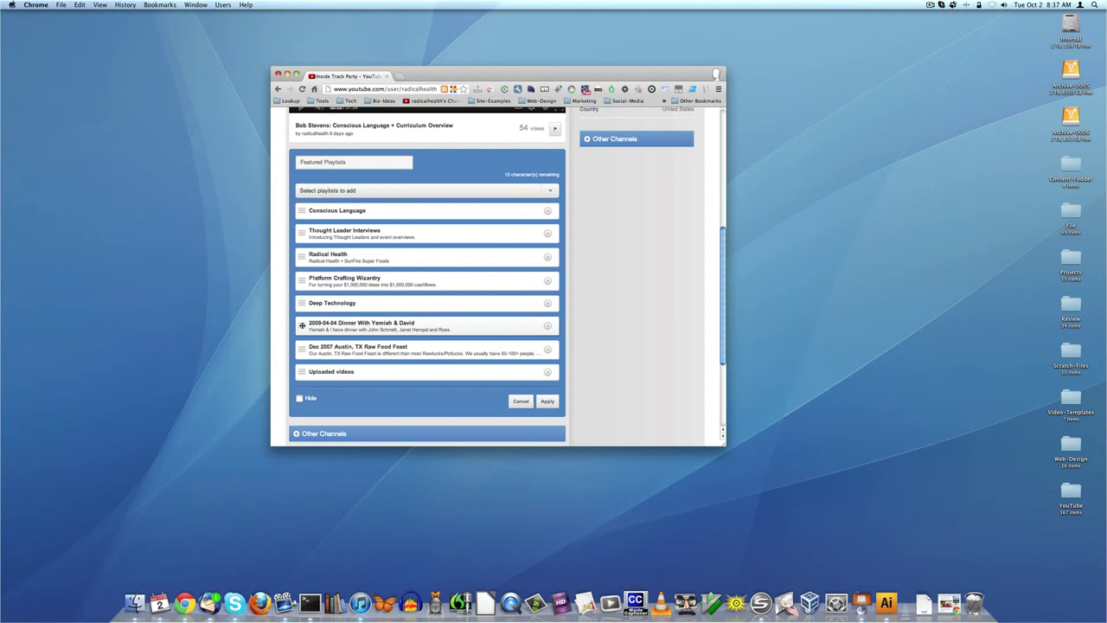
pyautogui.moveTo(301, 325)
pyautogui.mouseDown()
pyautogui.moveTo(295, 198)
pyautogui.moveTo(299, 349)
pyautogui.moveTo(301, 323)
pyautogui.mouseUp()
pyautogui.scroll(2, 391, 234)
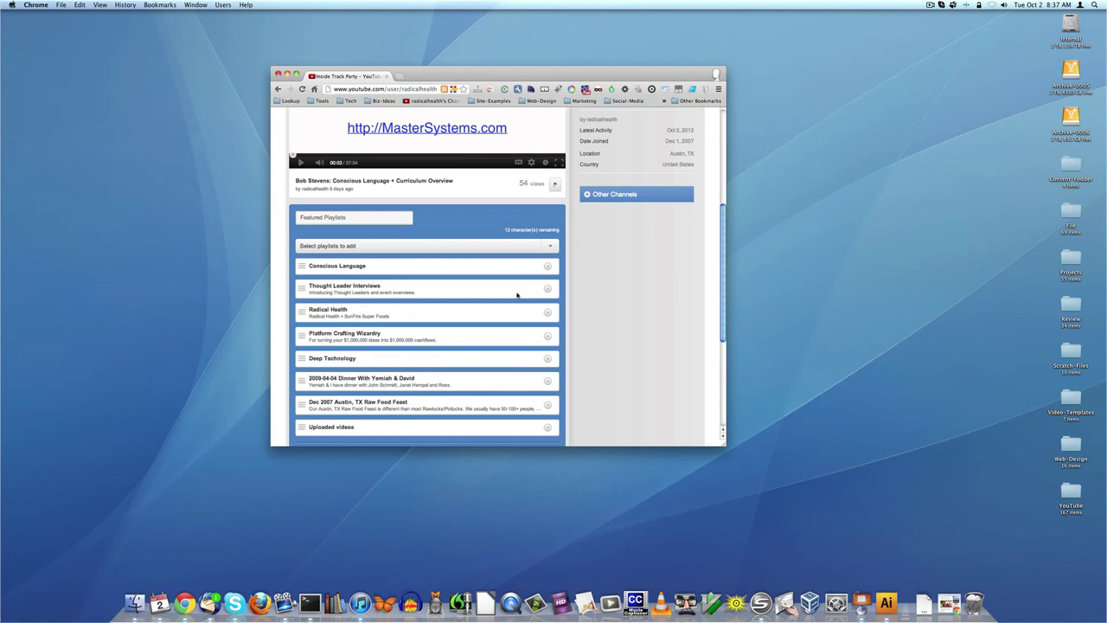
pyautogui.scroll(-3, 510, 303)
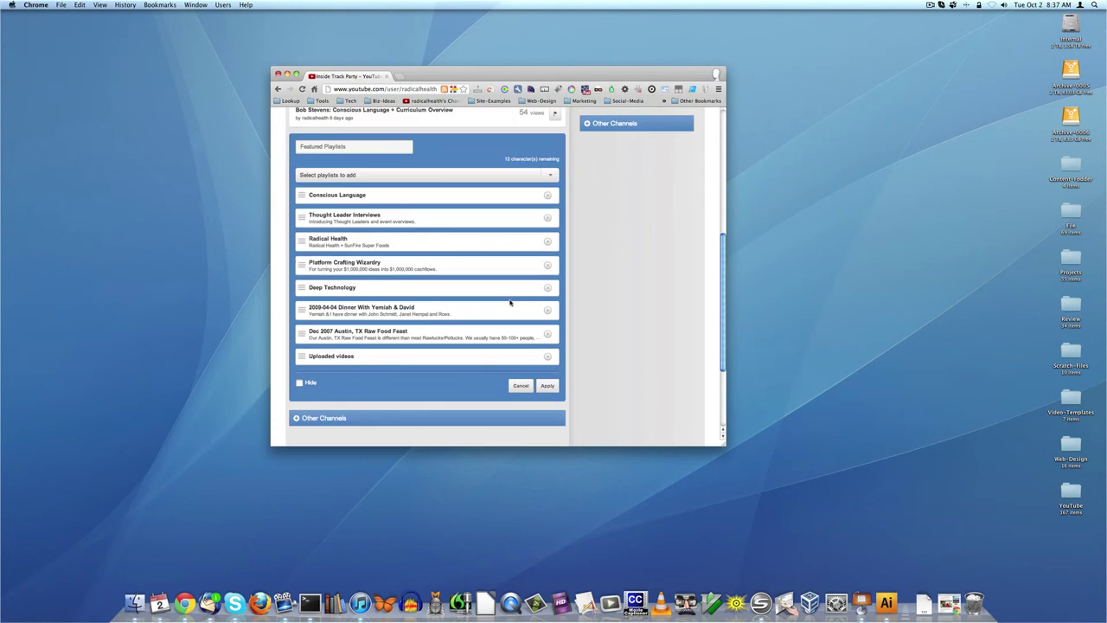
pyautogui.scroll(10, 510, 302)
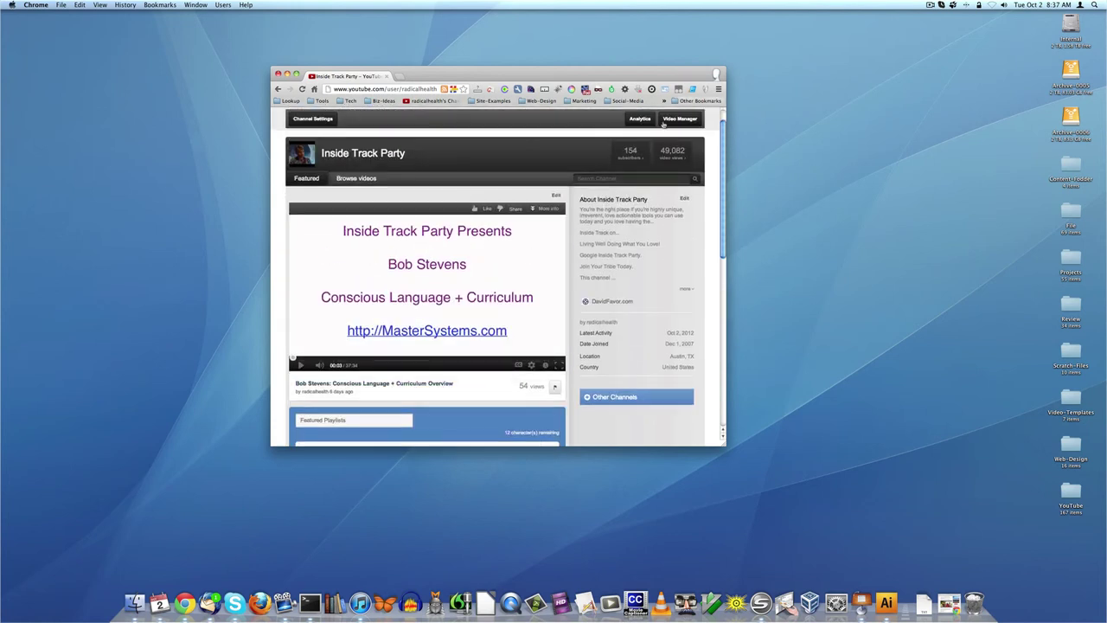
pyautogui.scroll(-5, 491, 320)
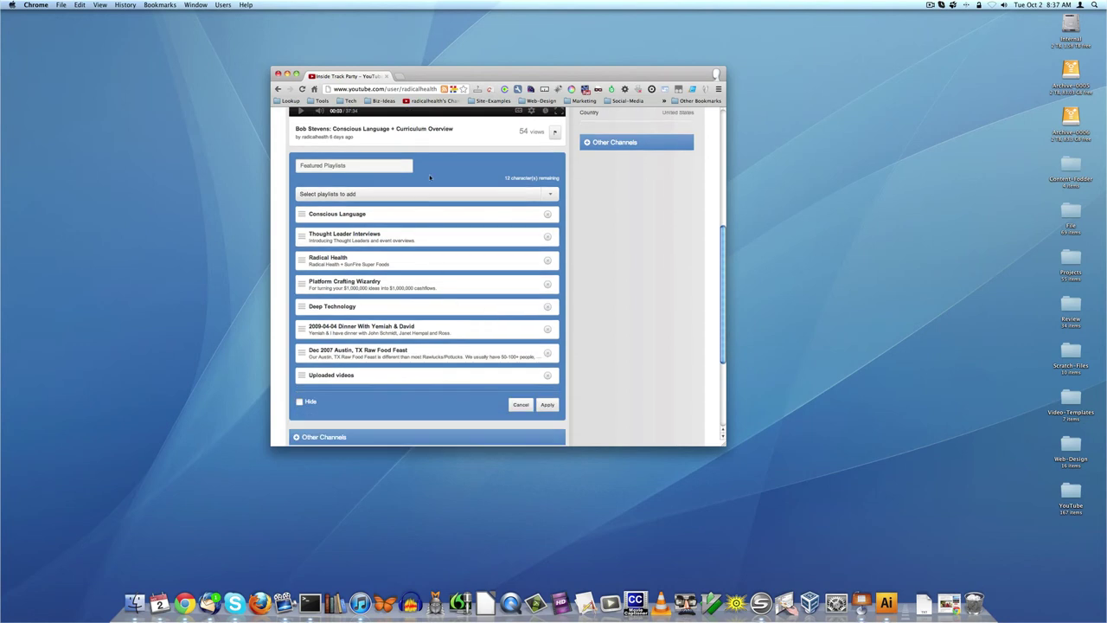
pyautogui.scroll(1, 437, 182)
pyautogui.scroll(1, 440, 176)
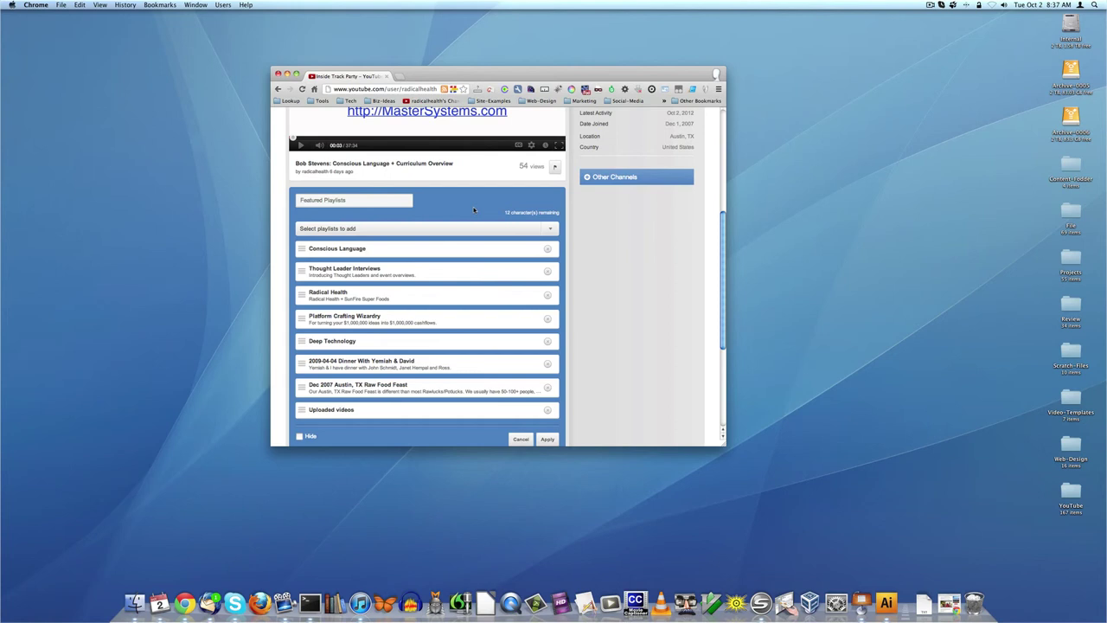
# - Remove Deep Technology from the featured playlists, apply the change, and pause the featured video
pyautogui.click(546, 343)
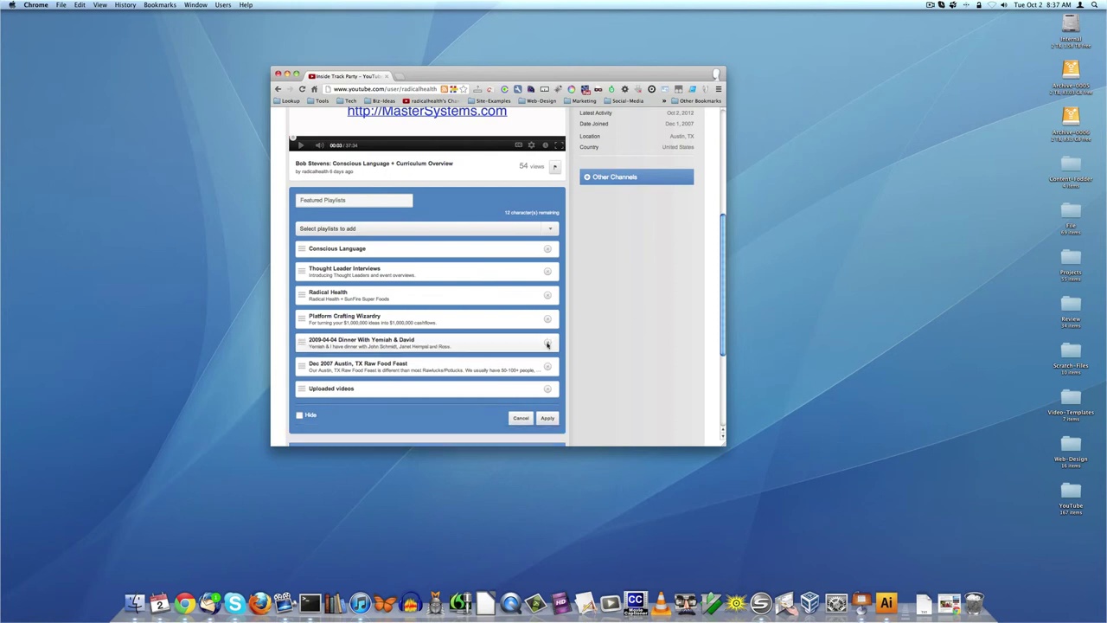
pyautogui.click(550, 418)
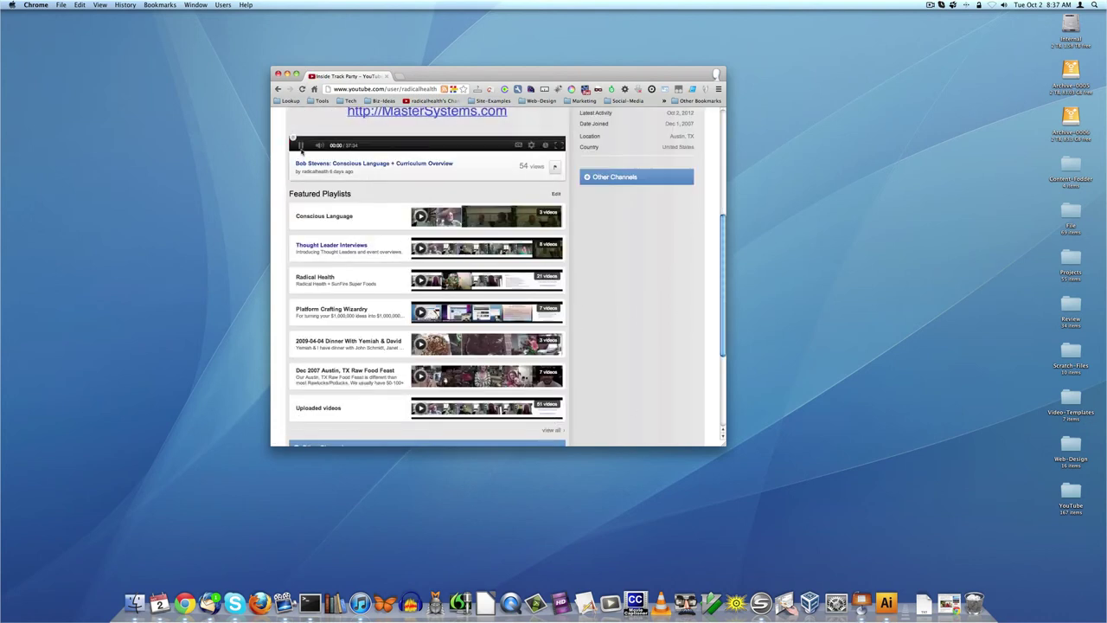
pyautogui.click(301, 147)
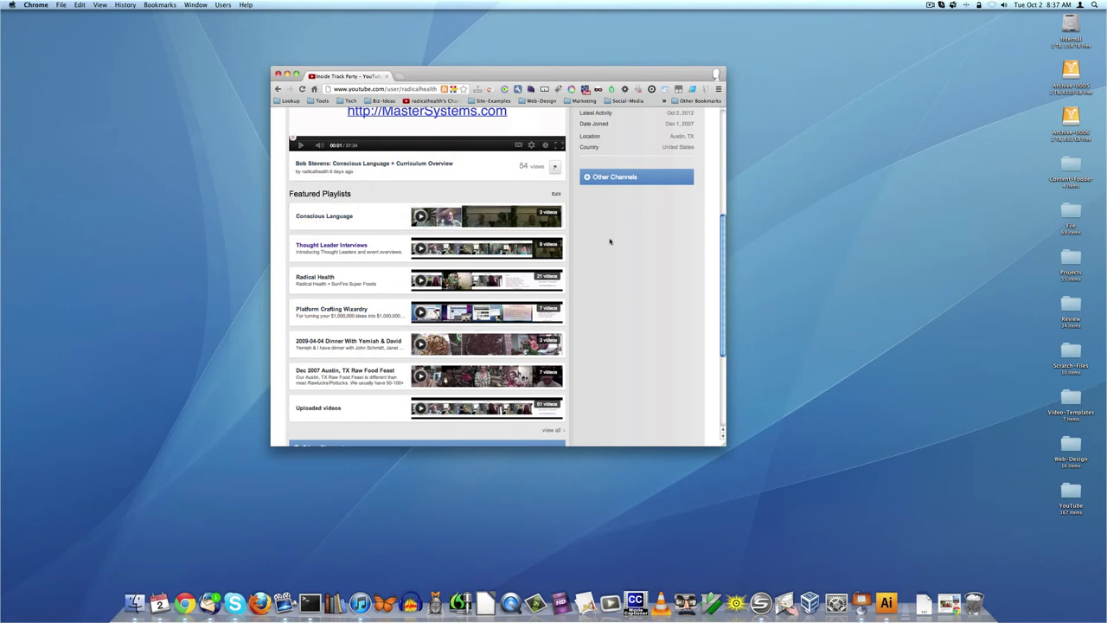
# - Re-add Deep Technology to Featured Playlists, place it below Platform Crafting Wizardry, and apply
pyautogui.click(550, 197)
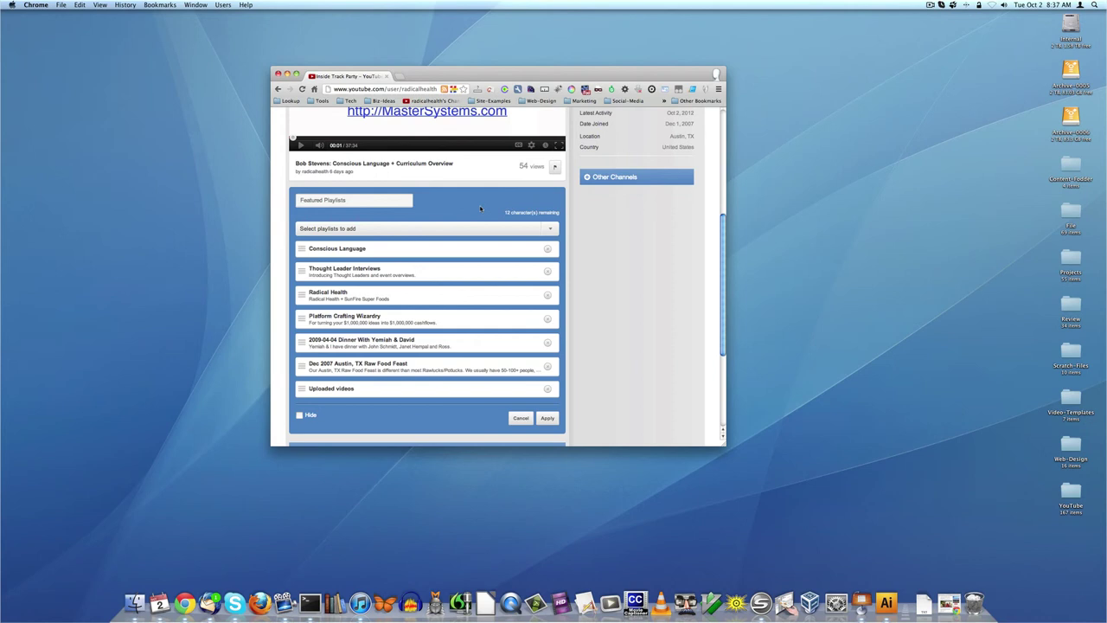
pyautogui.scroll(1, 493, 216)
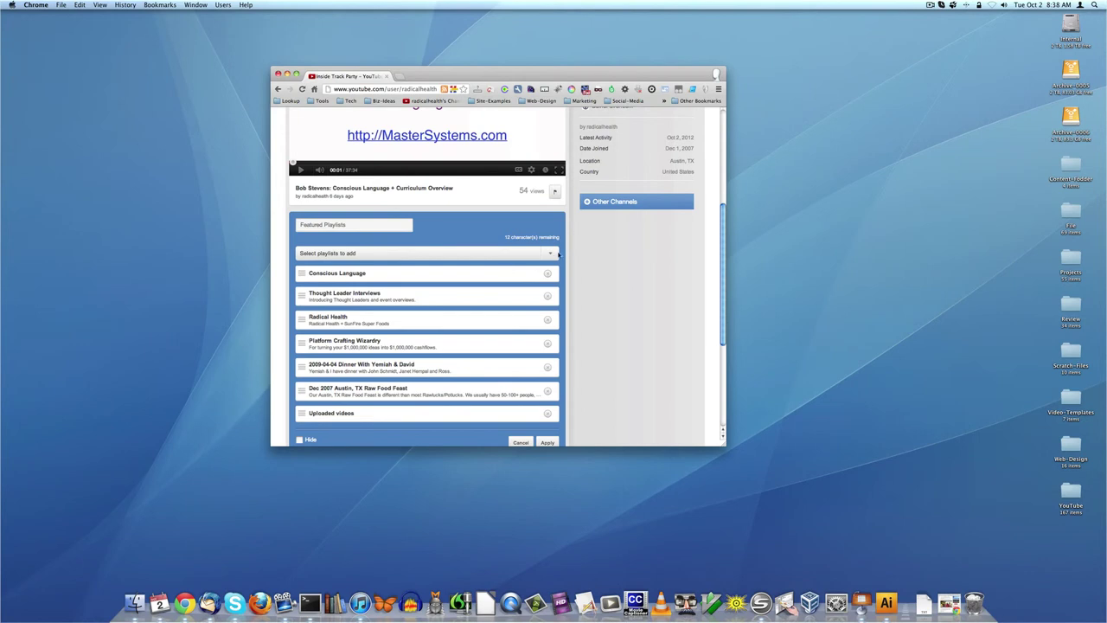
pyautogui.click(551, 254)
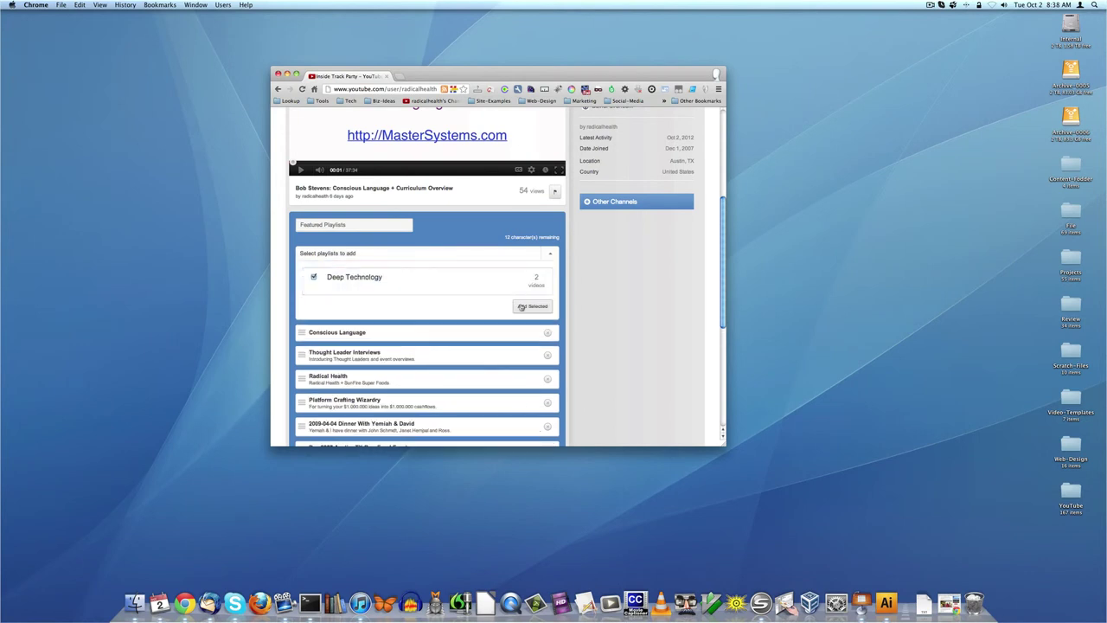
pyautogui.click(525, 307)
pyautogui.scroll(-2, 519, 312)
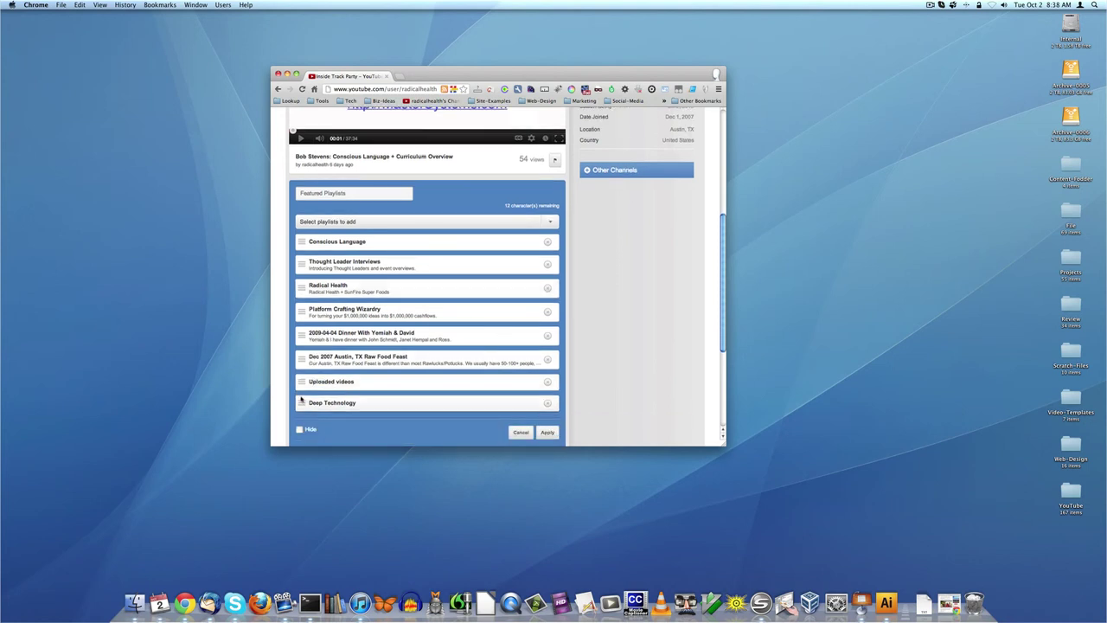
pyautogui.moveTo(301, 400); pyautogui.dragTo(299, 328)
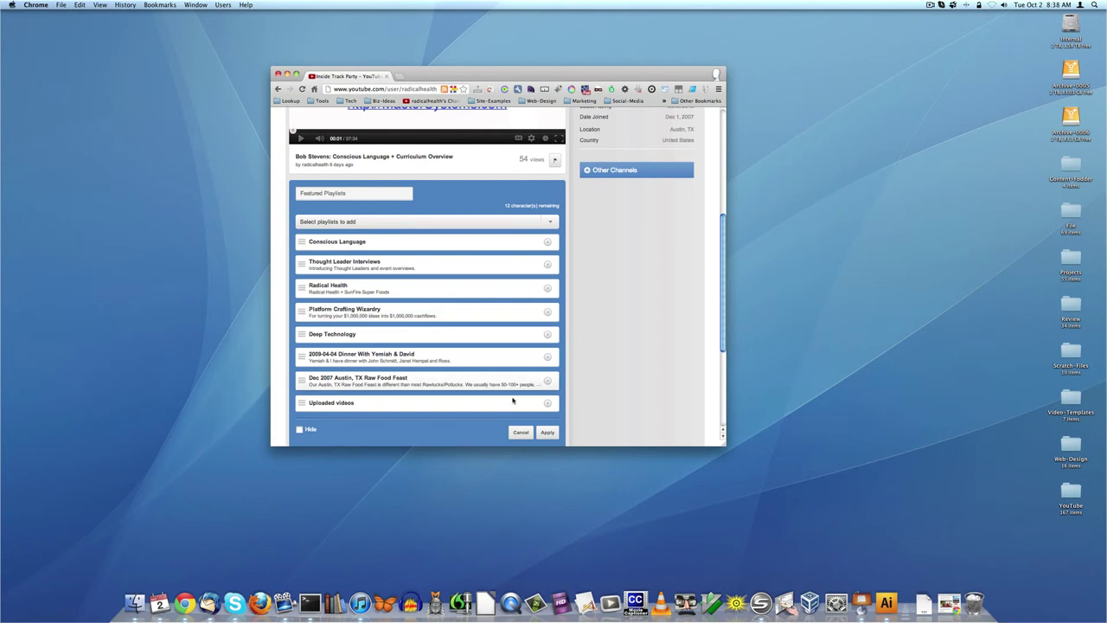
pyautogui.click(552, 431)
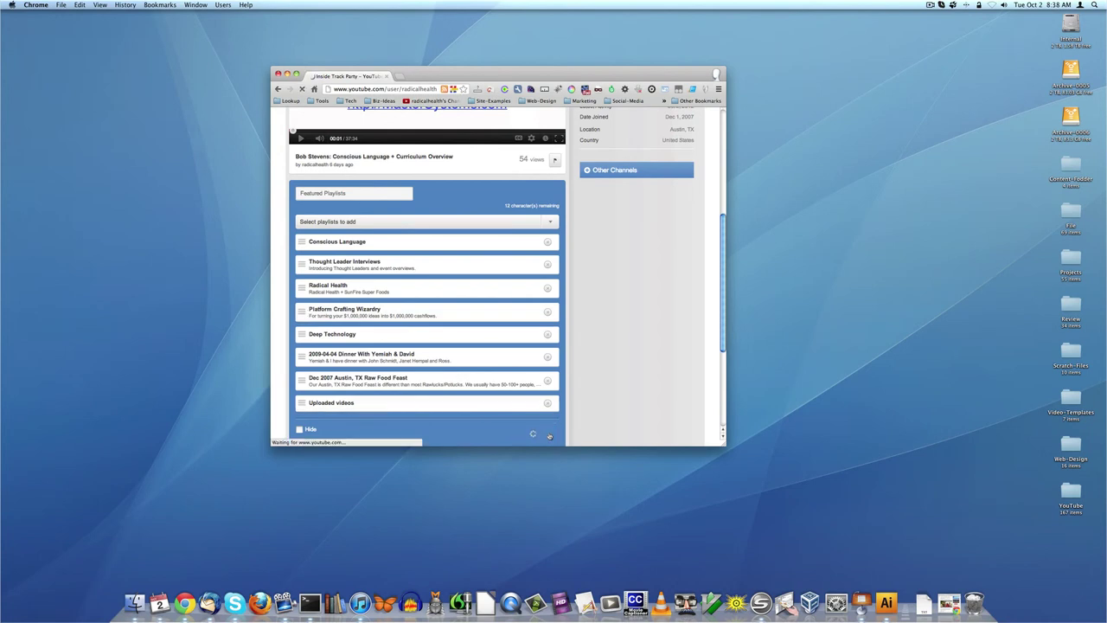
pyautogui.scroll(3, 597, 371)
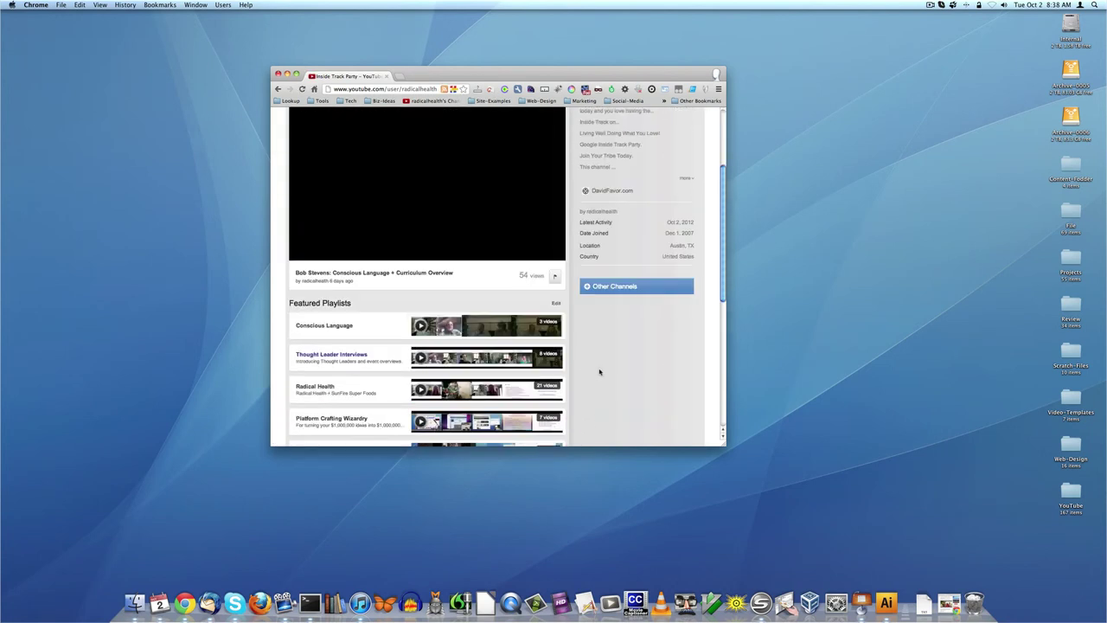
pyautogui.scroll(3, 599, 372)
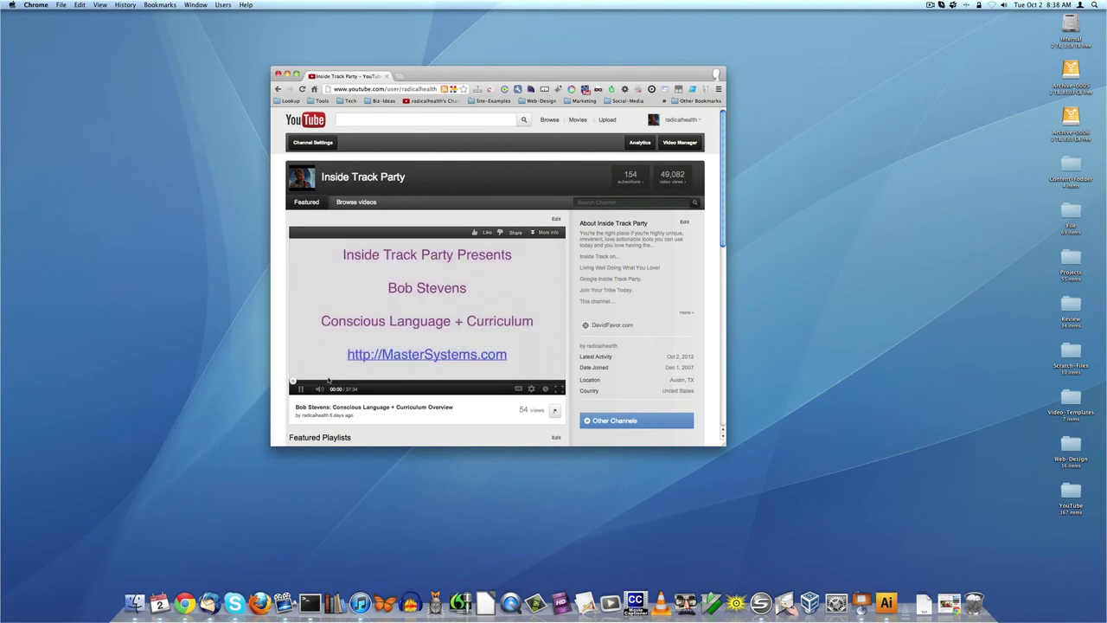
# - Pause the video, go to the Video Manager, and show the Edit options for the newest upload
pyautogui.click(328, 377)
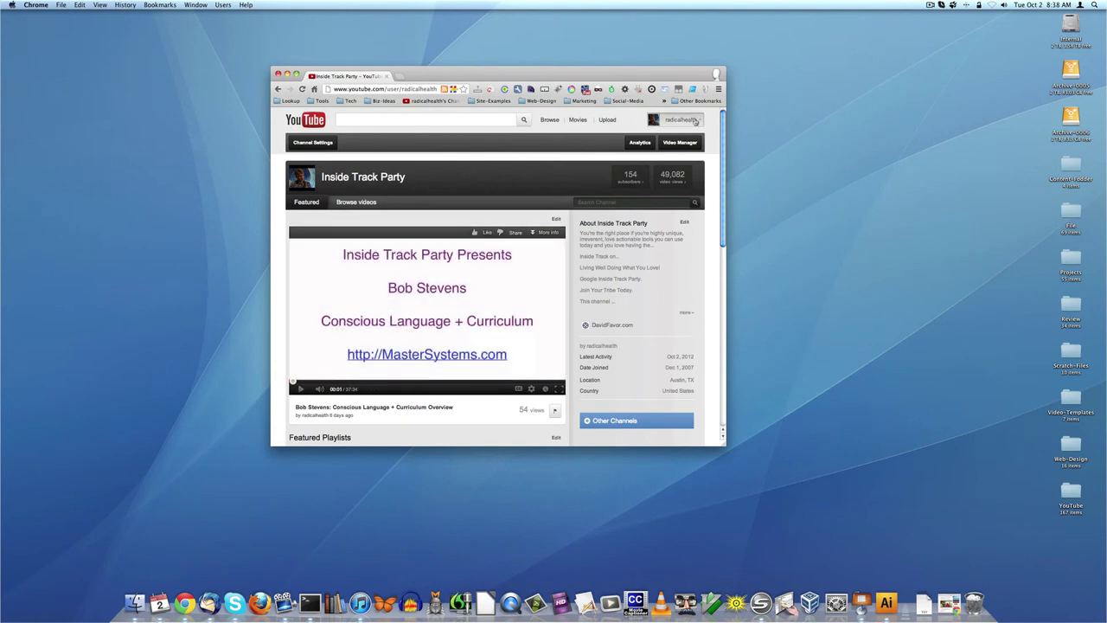
pyautogui.click(695, 121)
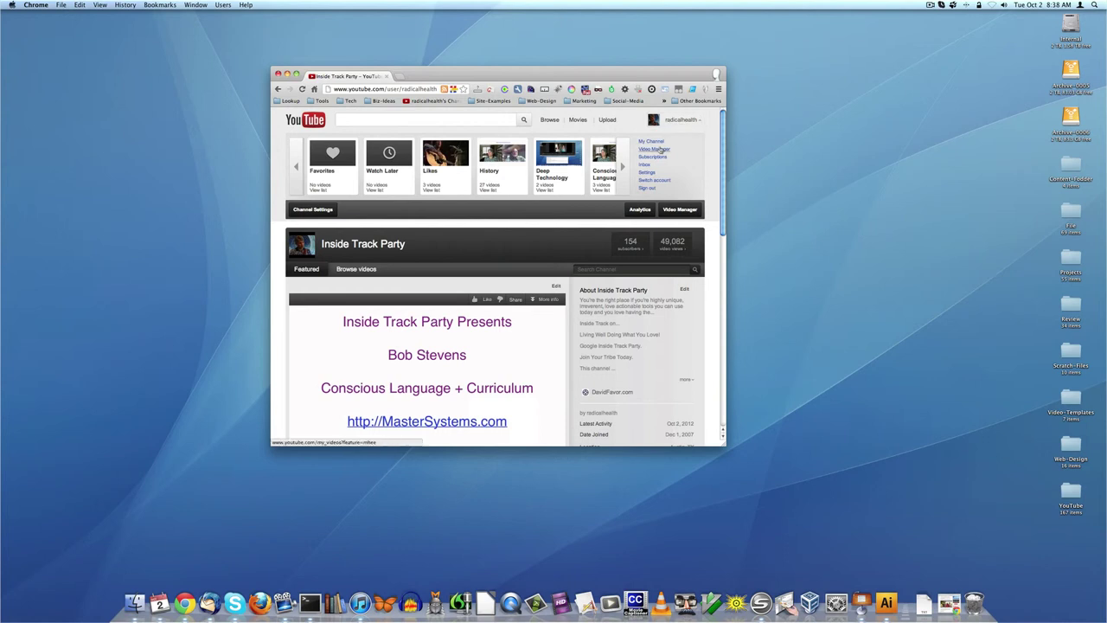
pyautogui.click(660, 149)
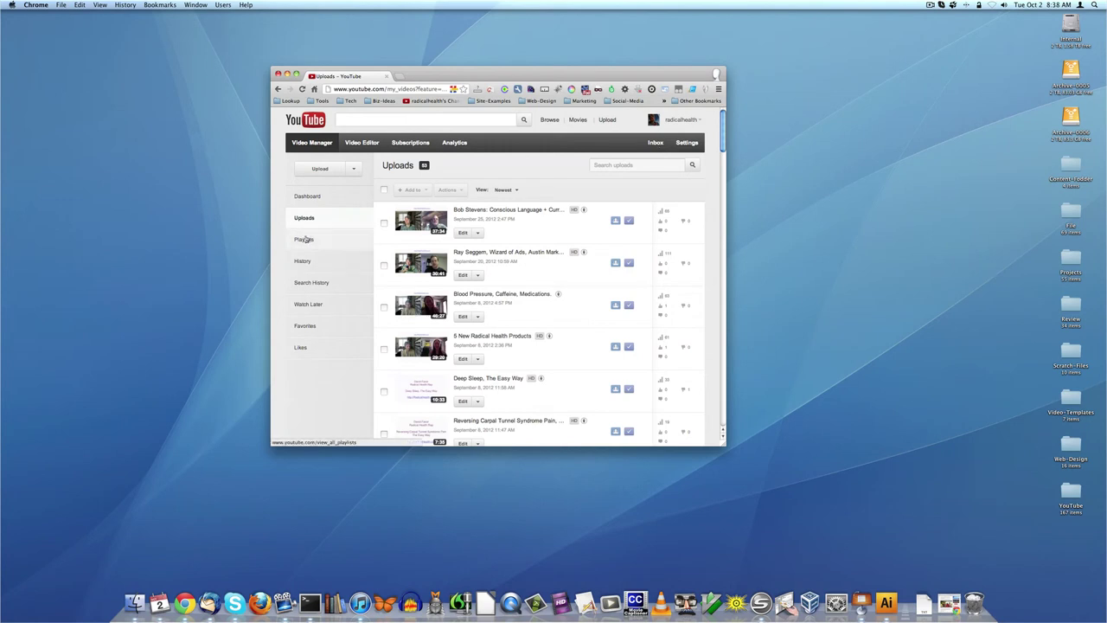
pyautogui.click(305, 239)
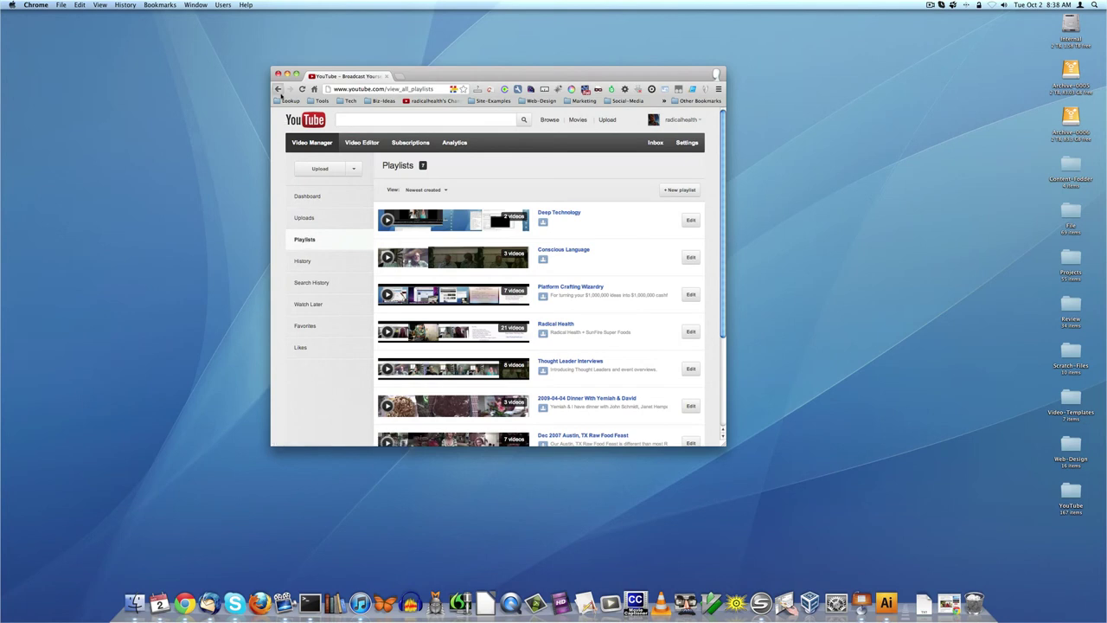
pyautogui.click(278, 90)
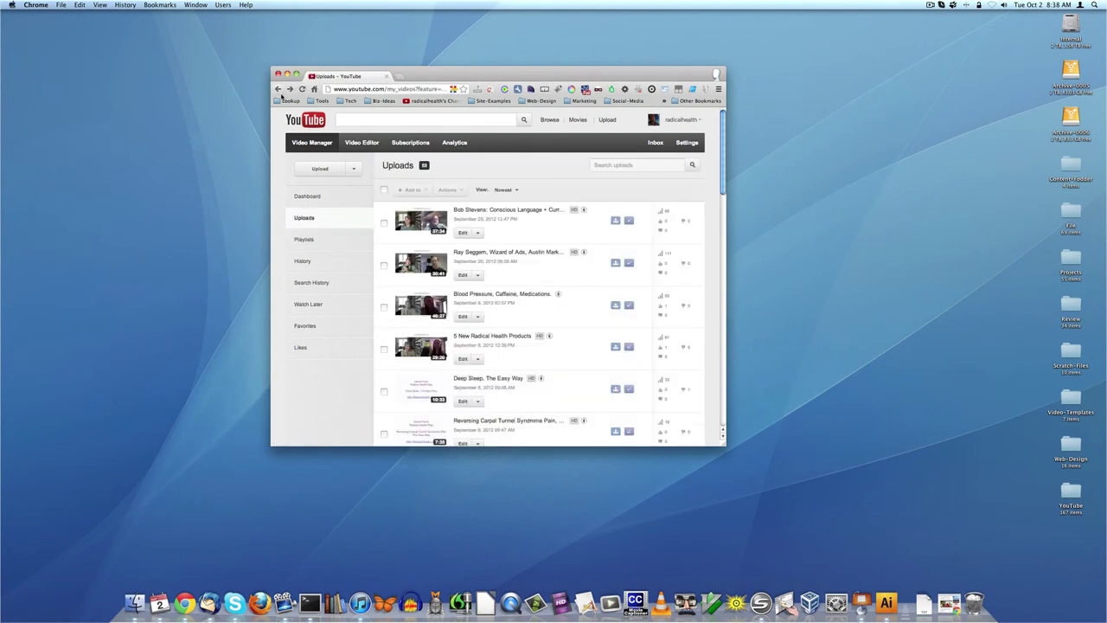
pyautogui.click(476, 233)
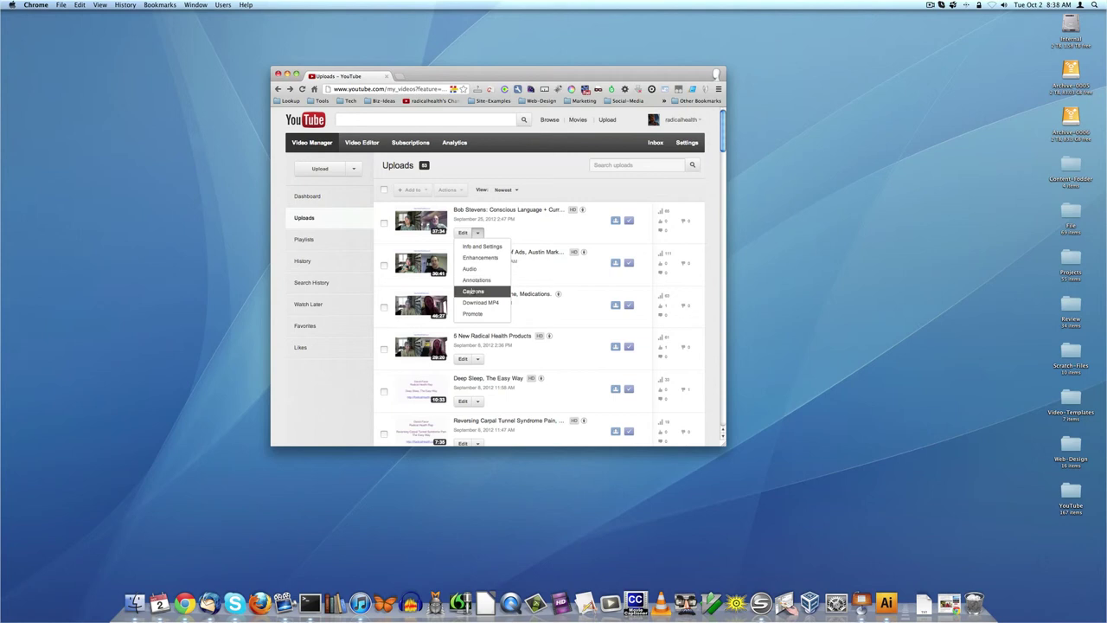
# - Open Info and Settings for Conscious Language + Curriculum Overview and show its Advanced Settings
pyautogui.click(463, 233)
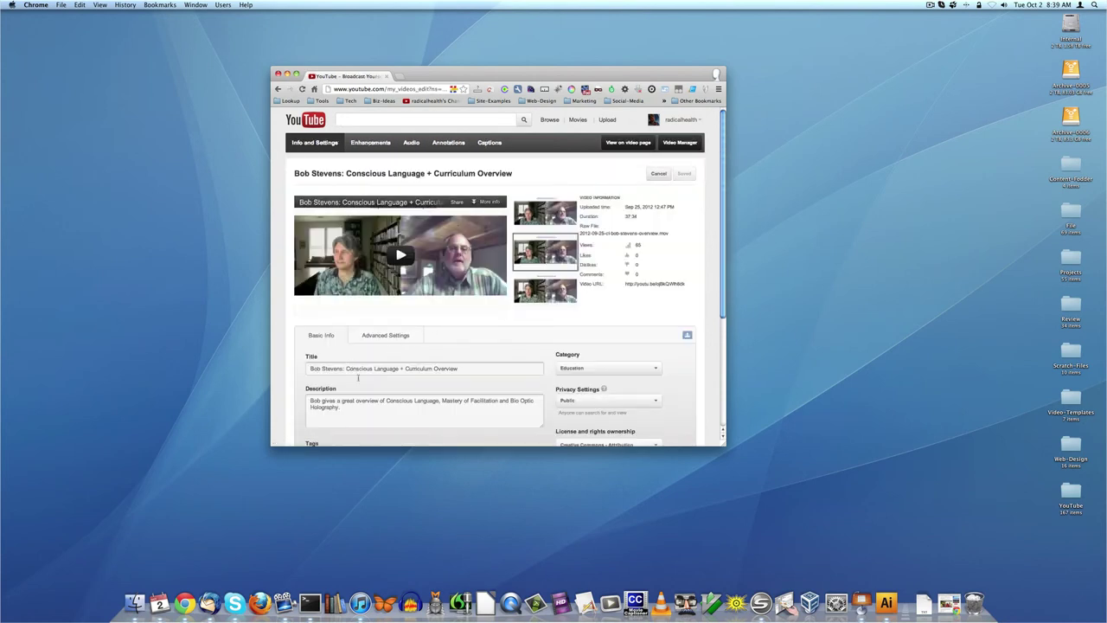
pyautogui.scroll(-4, 605, 285)
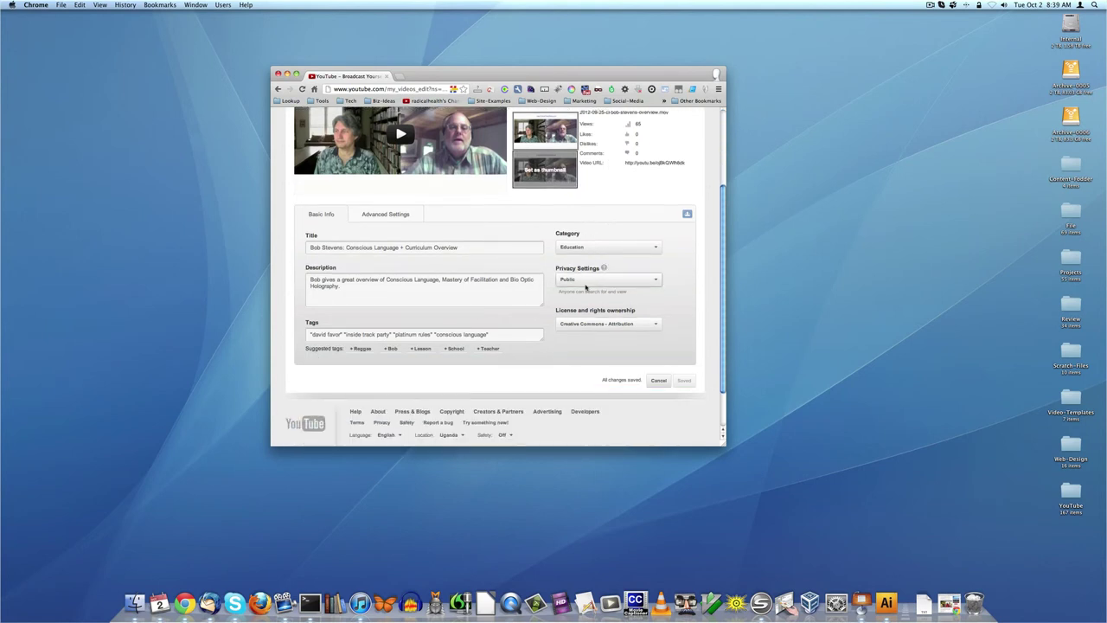
pyautogui.click(386, 213)
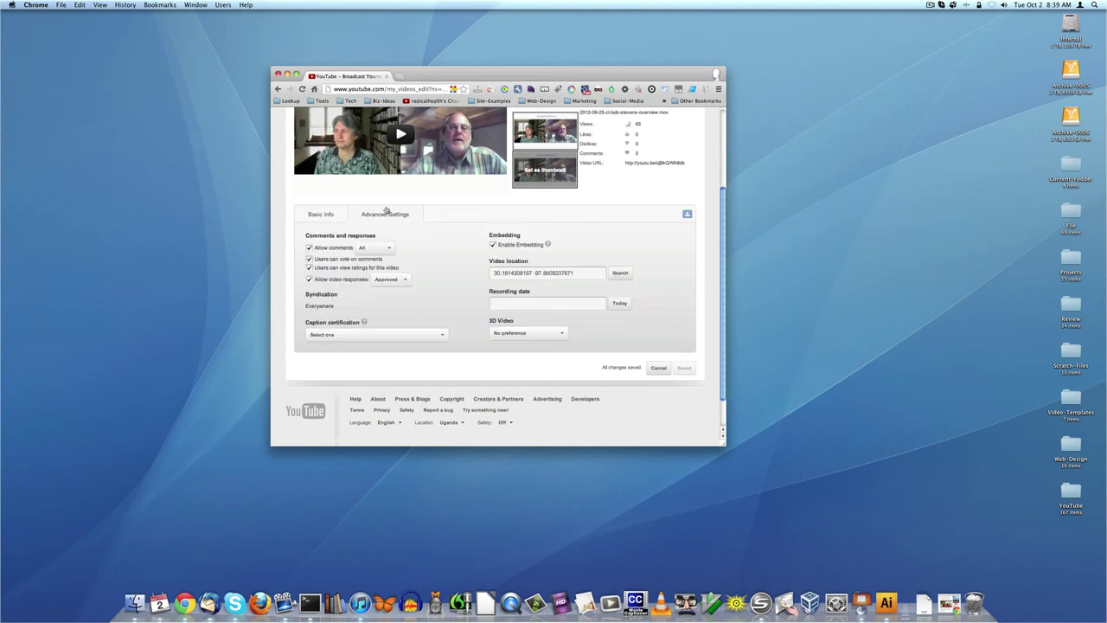
pyautogui.scroll(3, 522, 300)
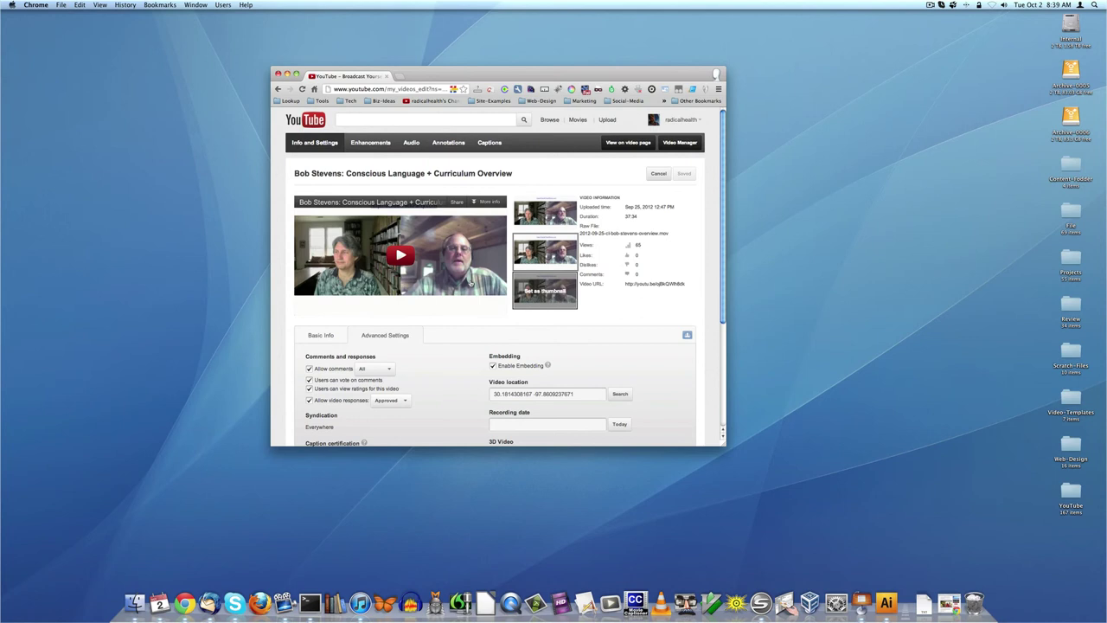
pyautogui.scroll(-2, 517, 367)
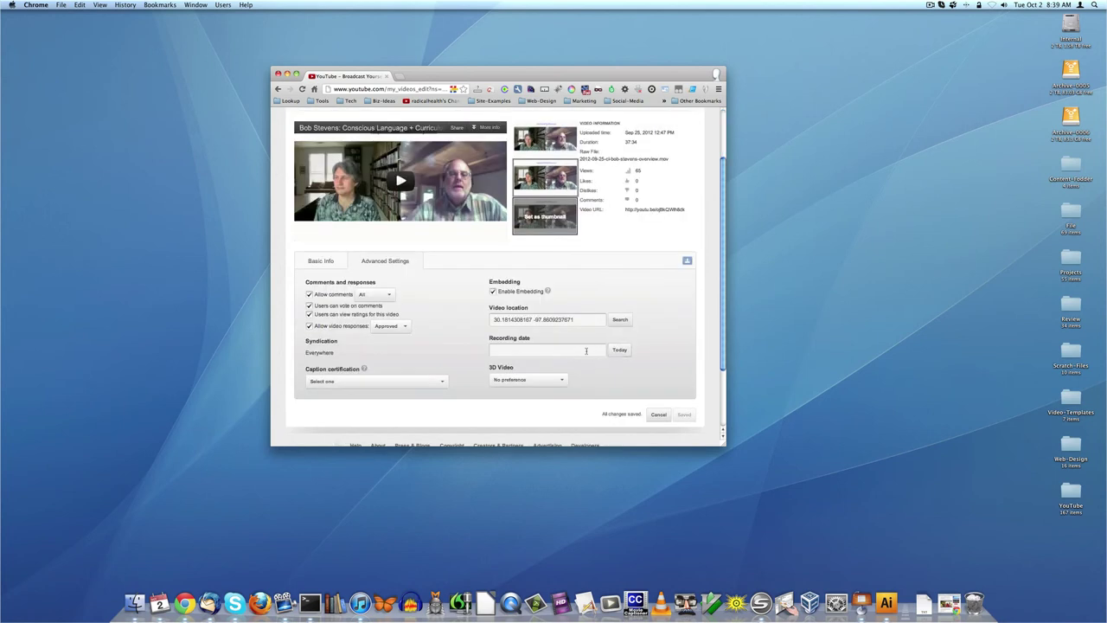
# - Pick September 25, 2012 as the recording date from the calendar
pyautogui.click(586, 350)
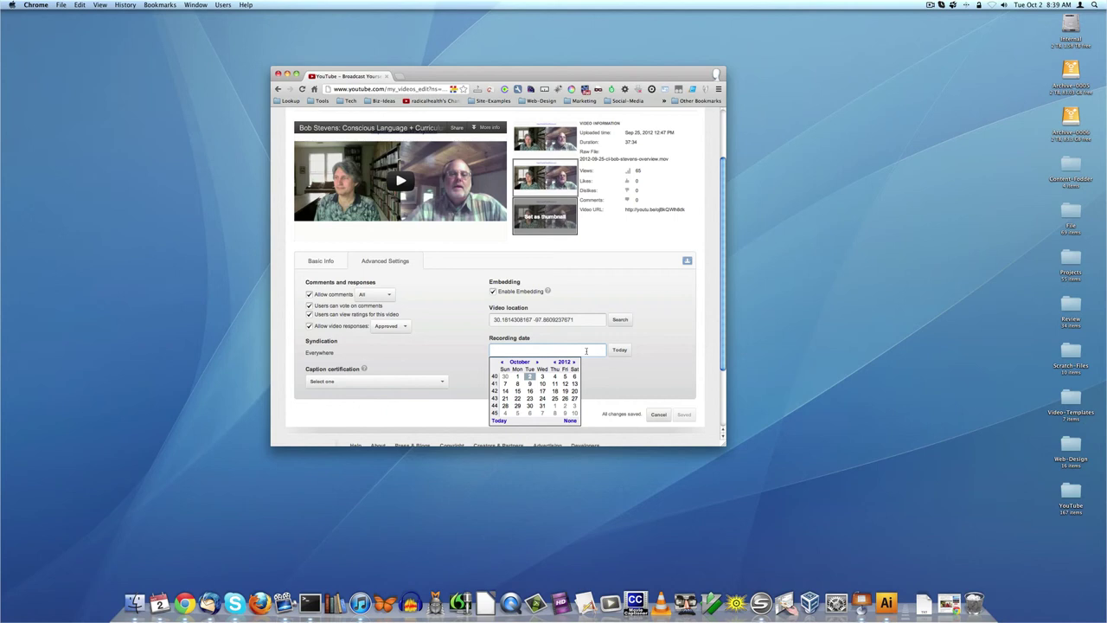
pyautogui.scroll(1, 586, 351)
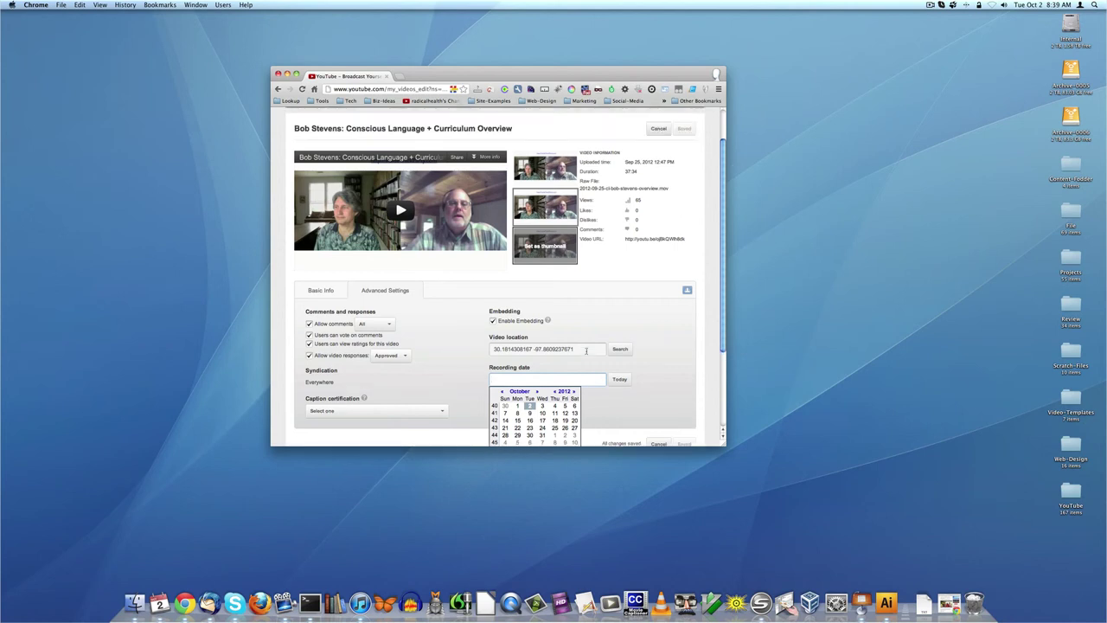
pyautogui.scroll(-1, 586, 351)
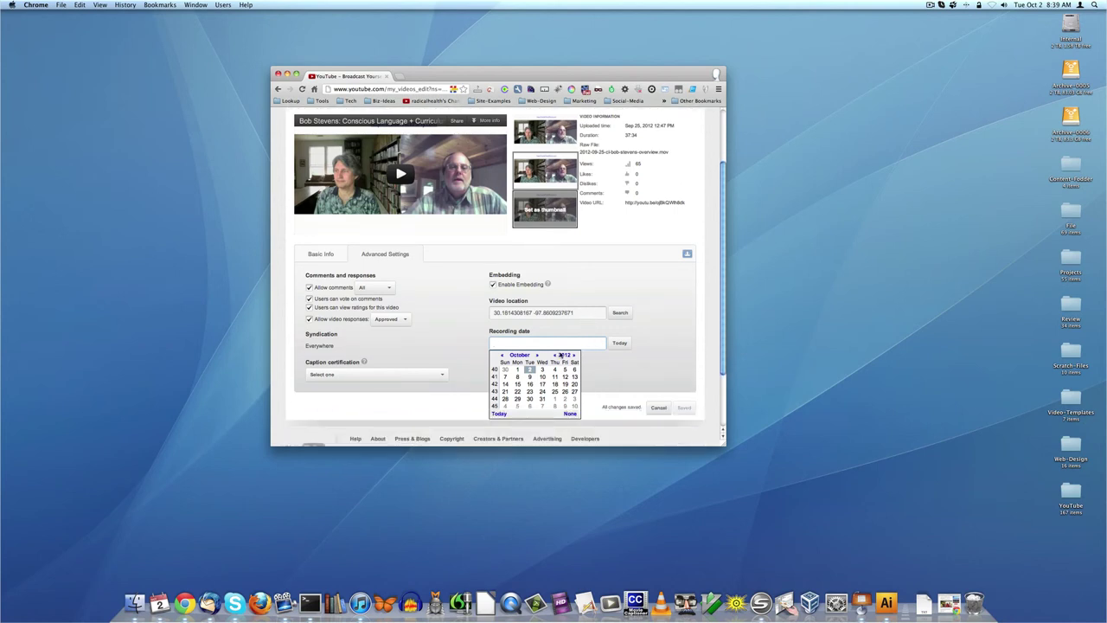
pyautogui.click(554, 355)
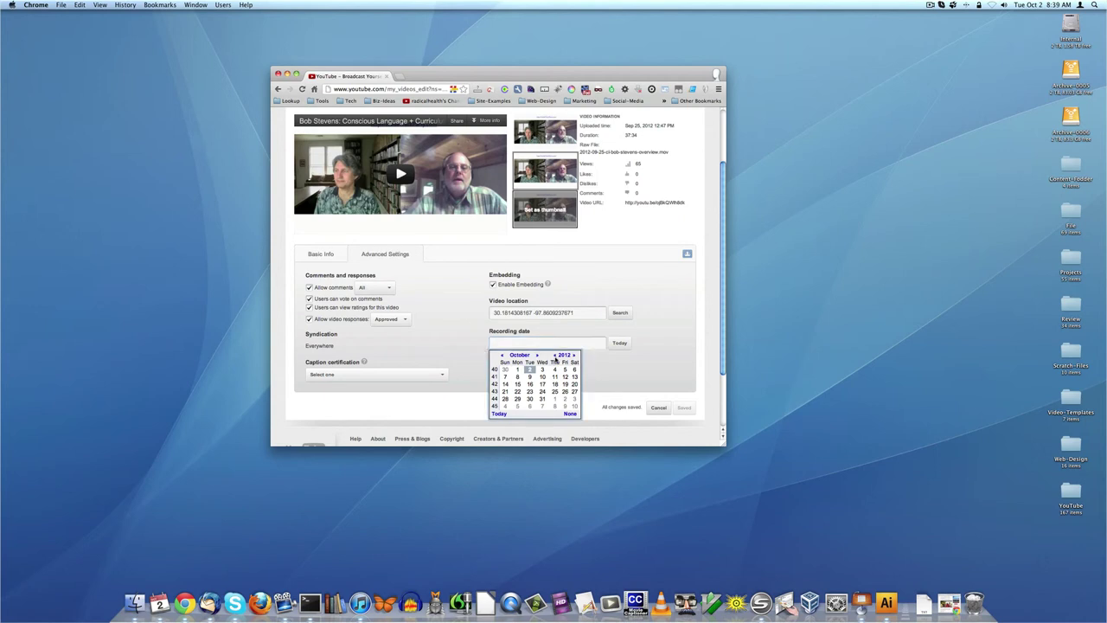
pyautogui.click(554, 356)
pyautogui.click(574, 355)
pyautogui.click(574, 355)
pyautogui.click(500, 355)
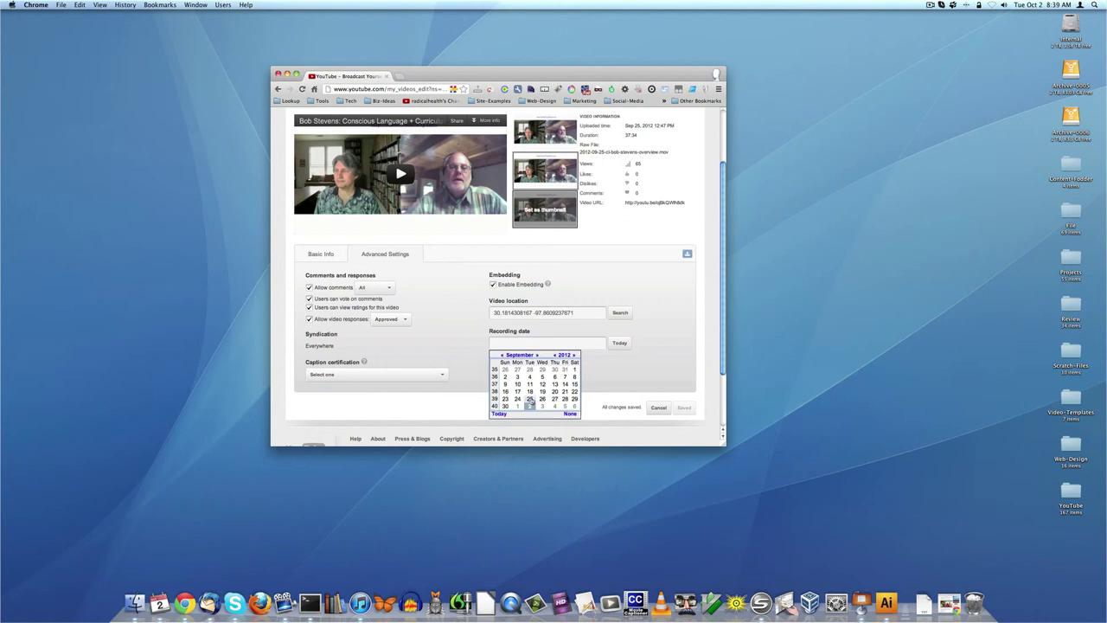
pyautogui.click(531, 400)
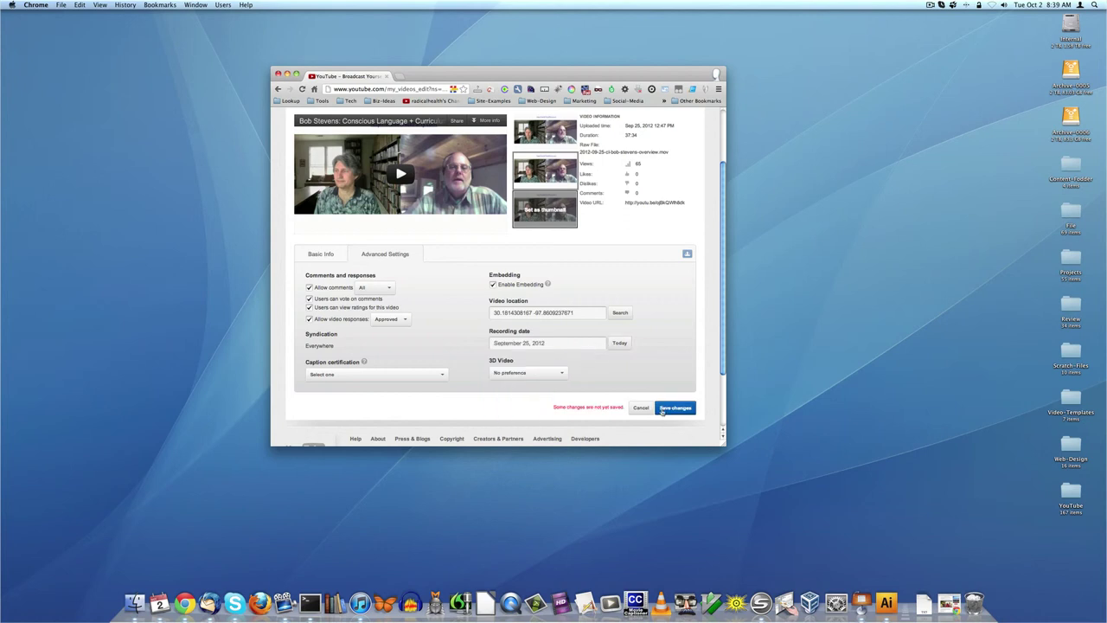
pyautogui.click(523, 373)
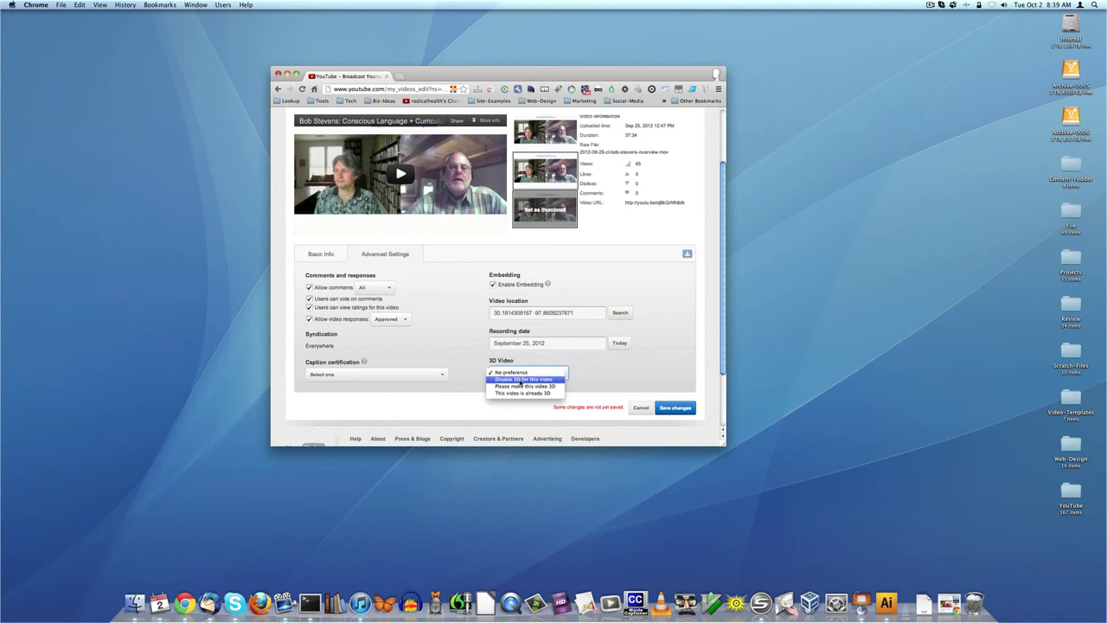
pyautogui.click(519, 380)
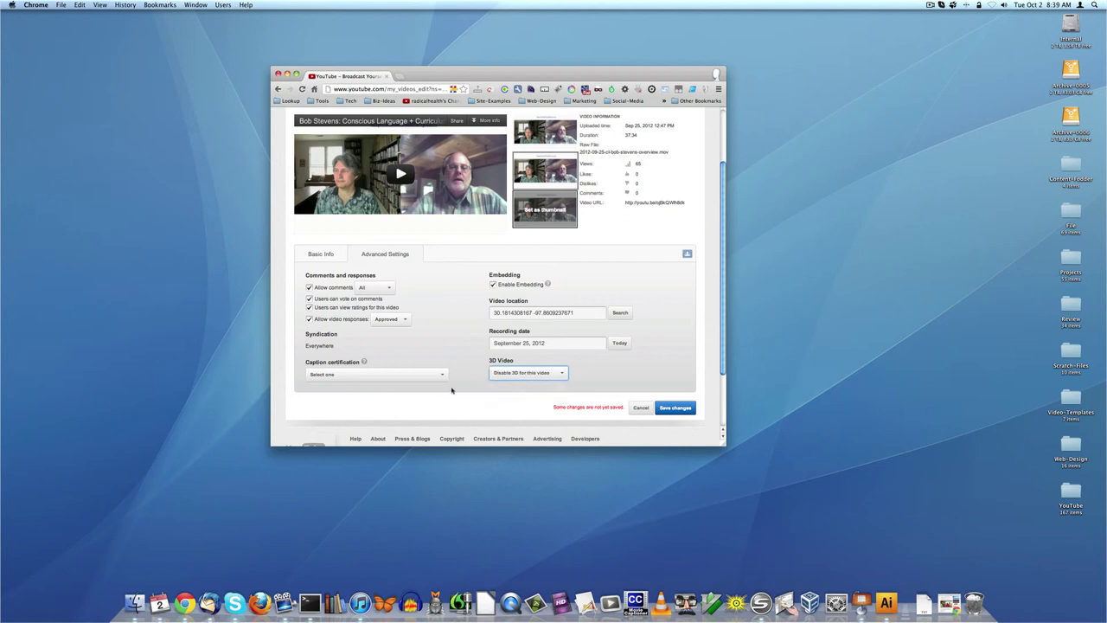
pyautogui.click(406, 375)
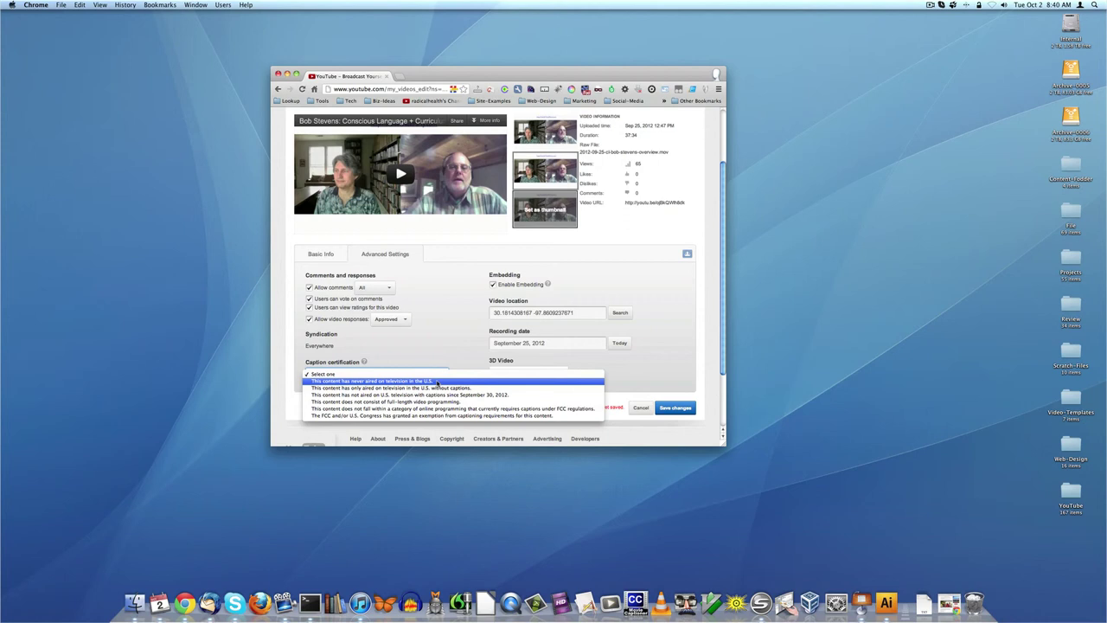
pyautogui.click(446, 354)
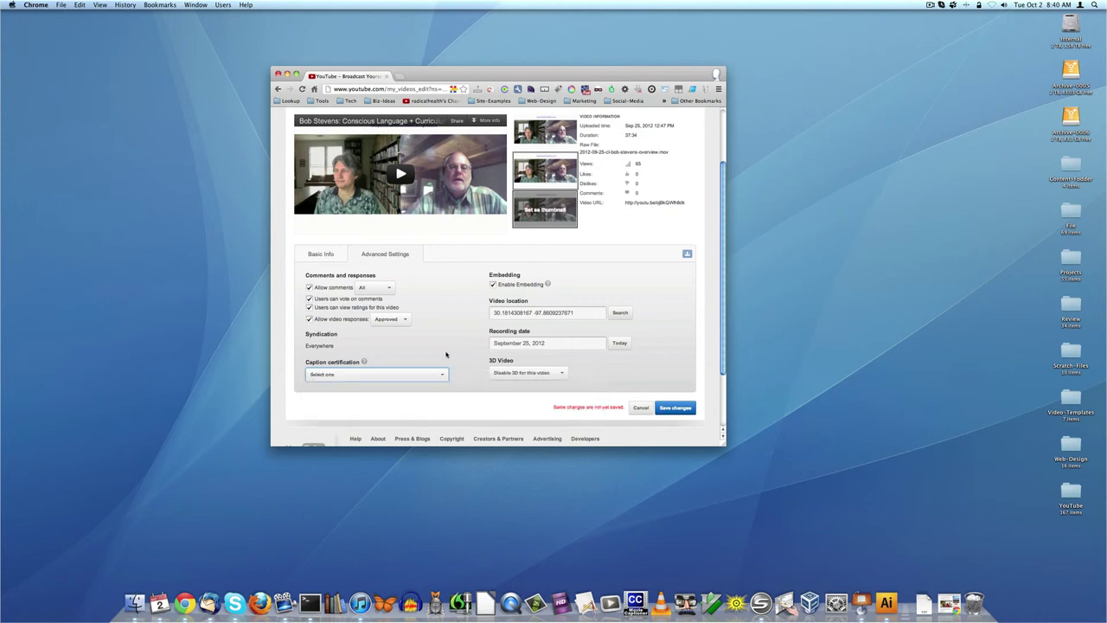
pyautogui.click(363, 362)
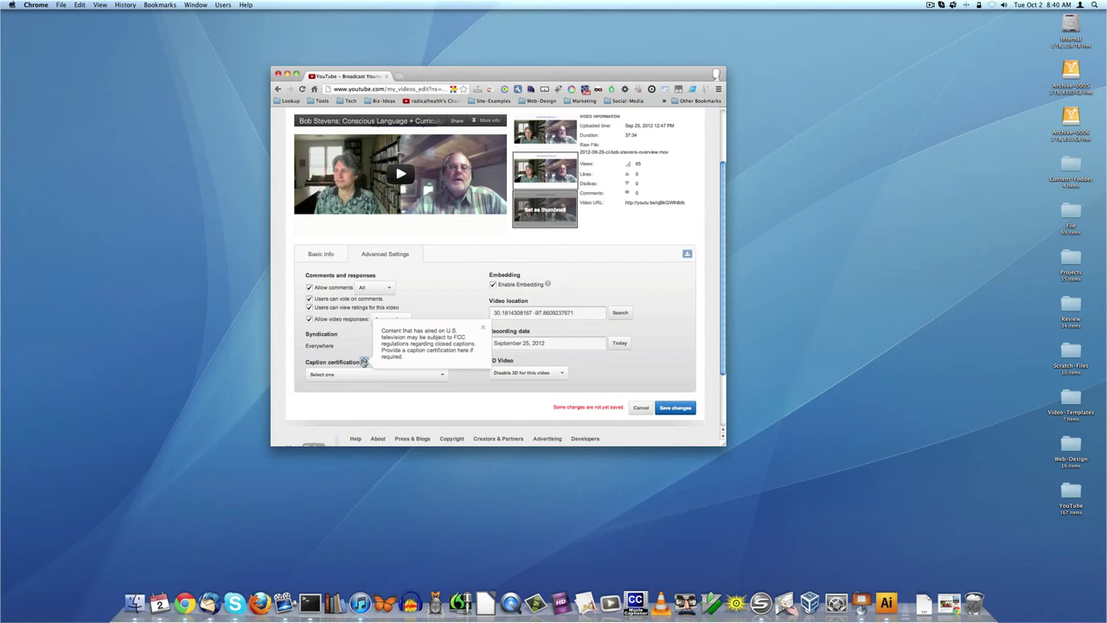
pyautogui.click(484, 328)
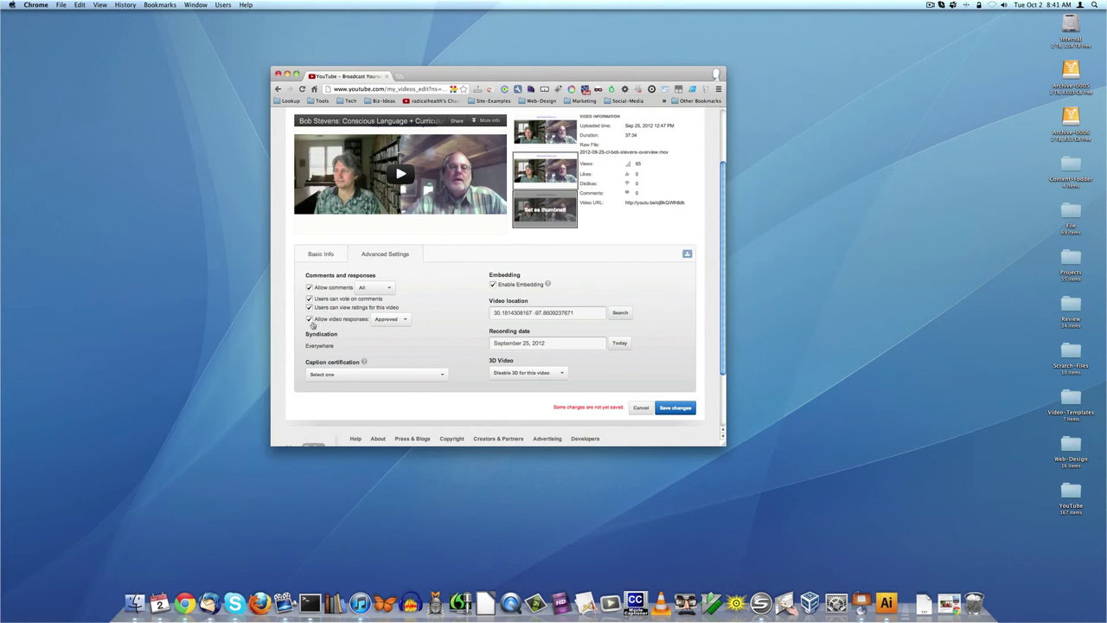
pyautogui.click(388, 320)
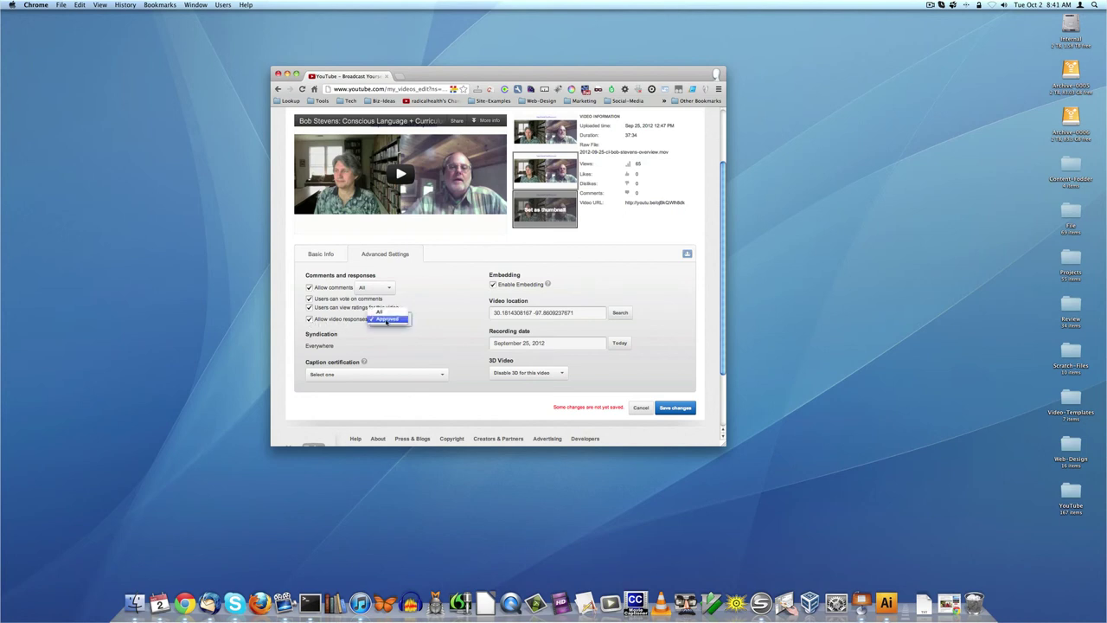
pyautogui.click(387, 319)
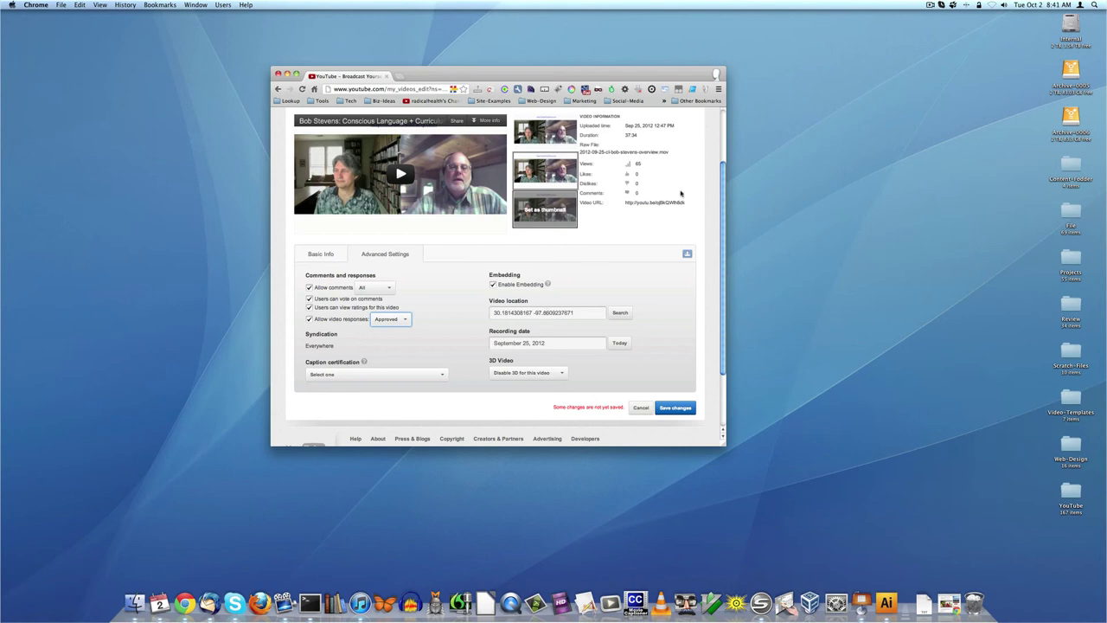
# - Choose the third frame as thumbnail and save the video's changed settings
pyautogui.click(551, 208)
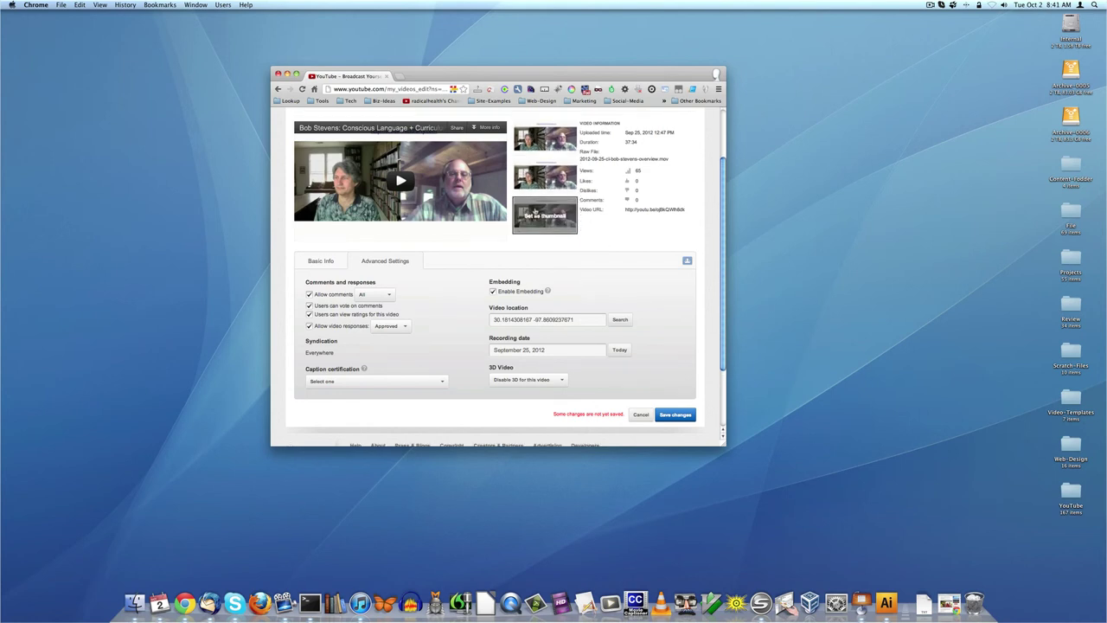
pyautogui.click(536, 214)
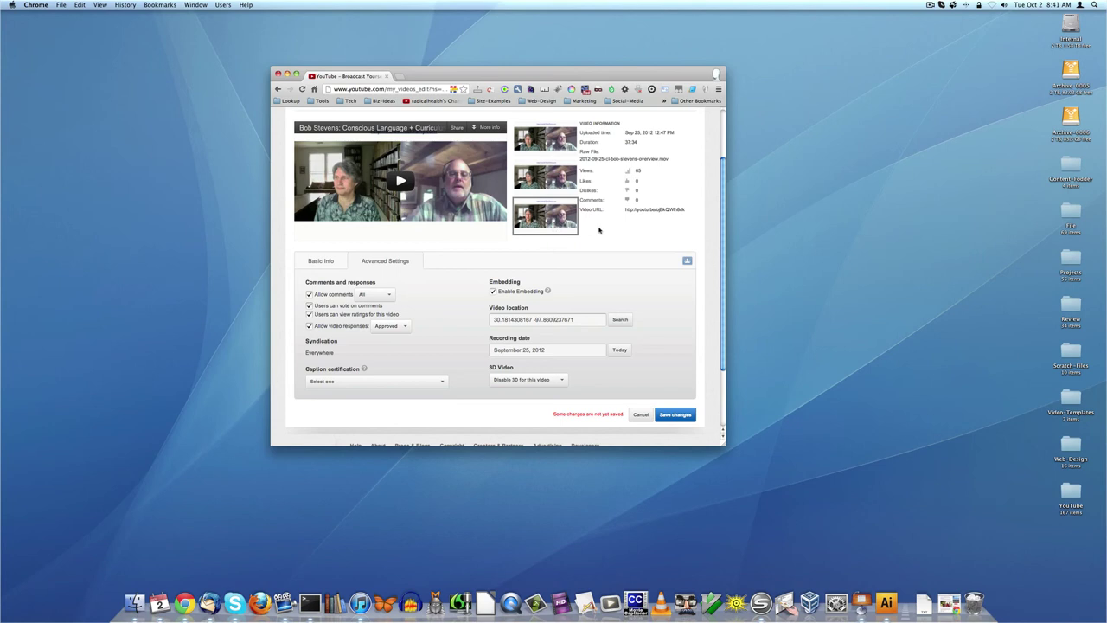
pyautogui.click(677, 415)
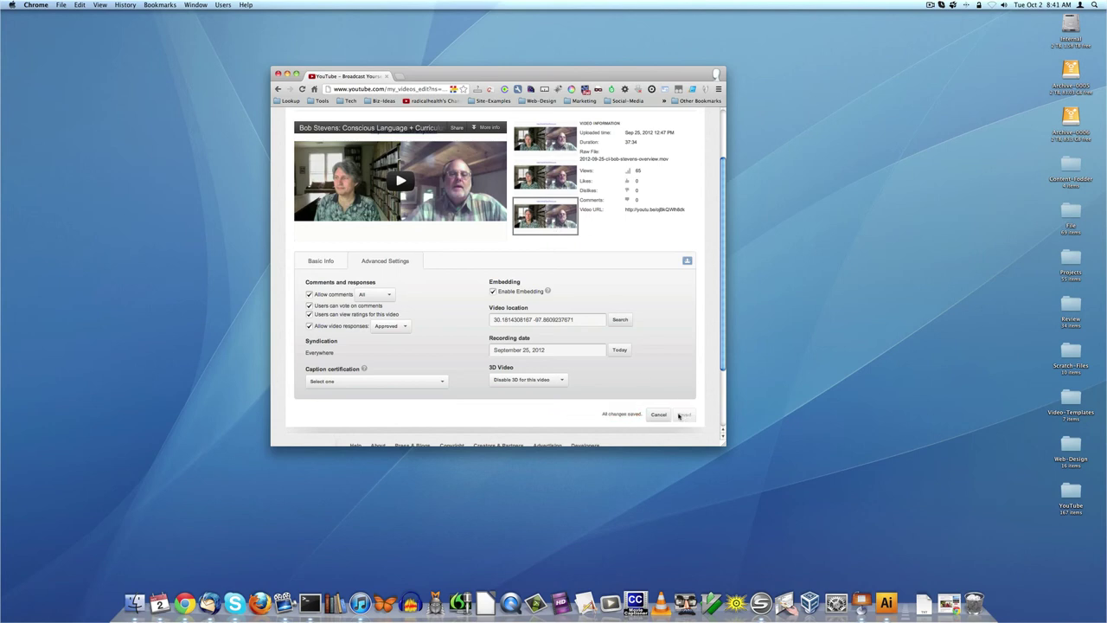
pyautogui.scroll(3, 678, 351)
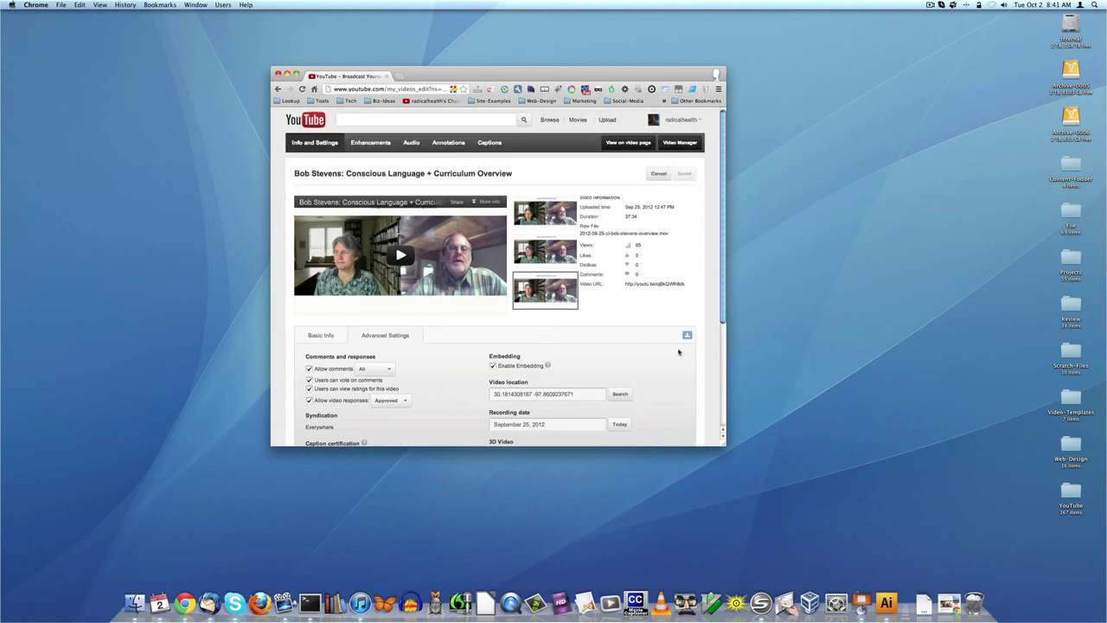
# - Open the Conscious Language video's watch page and pause playback at 0:03
pyautogui.click(643, 145)
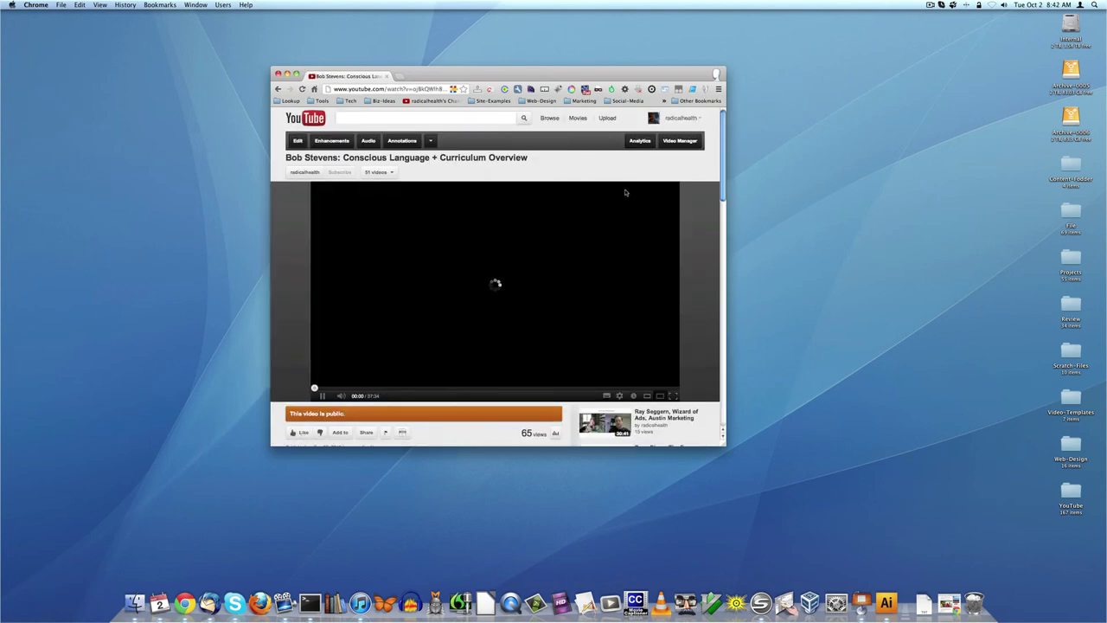
pyautogui.scroll(-5, 643, 147)
pyautogui.scroll(4, 622, 195)
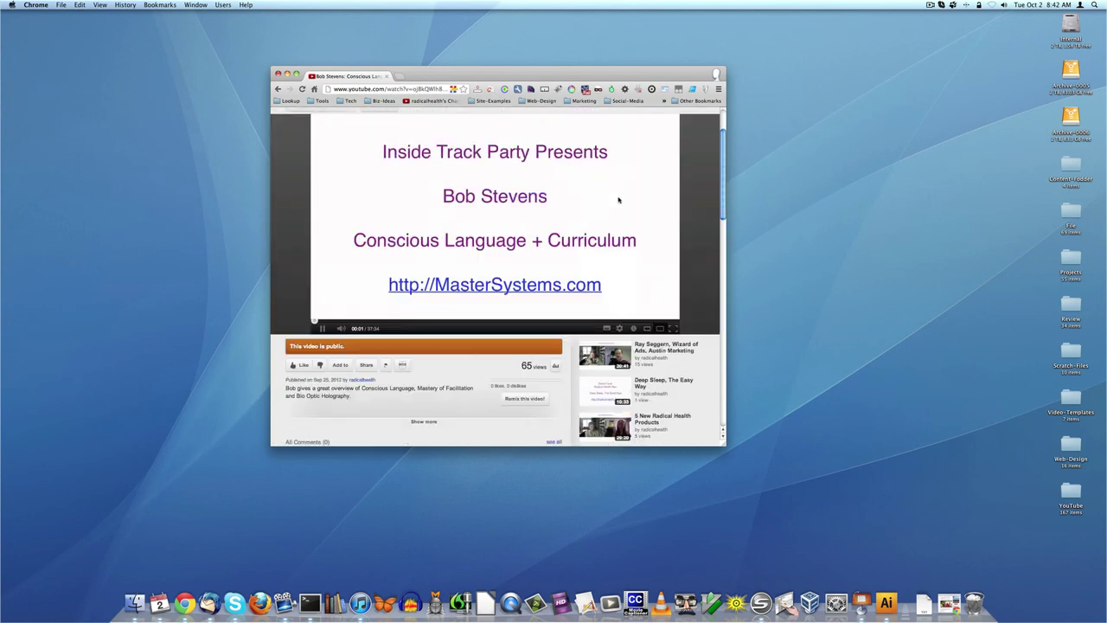
pyautogui.click(322, 328)
pyautogui.scroll(1, 321, 327)
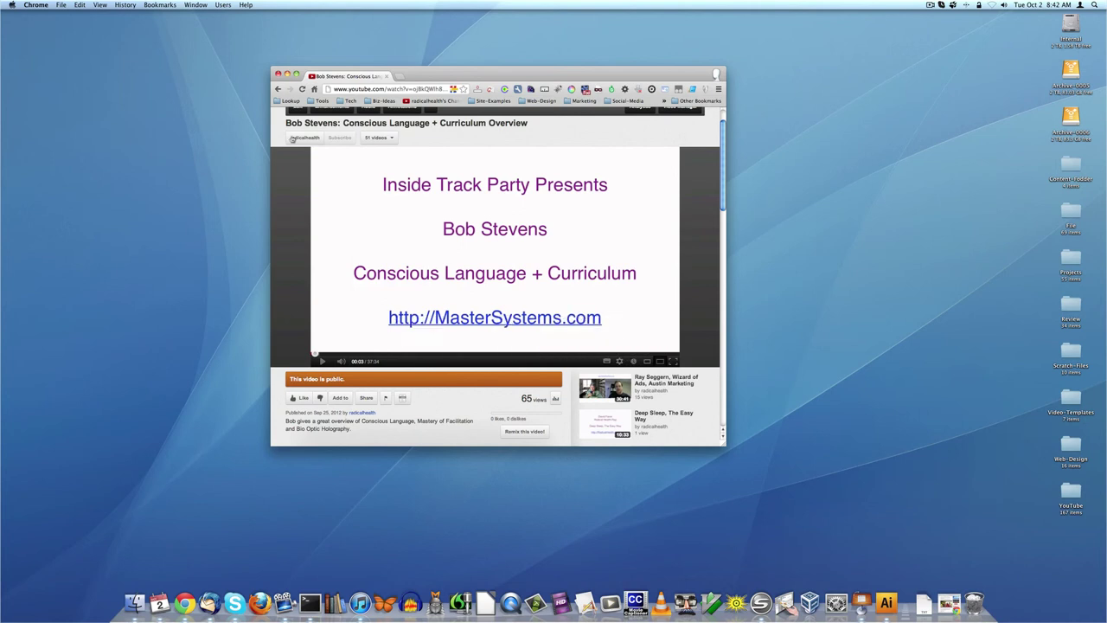
pyautogui.scroll(2, 595, 302)
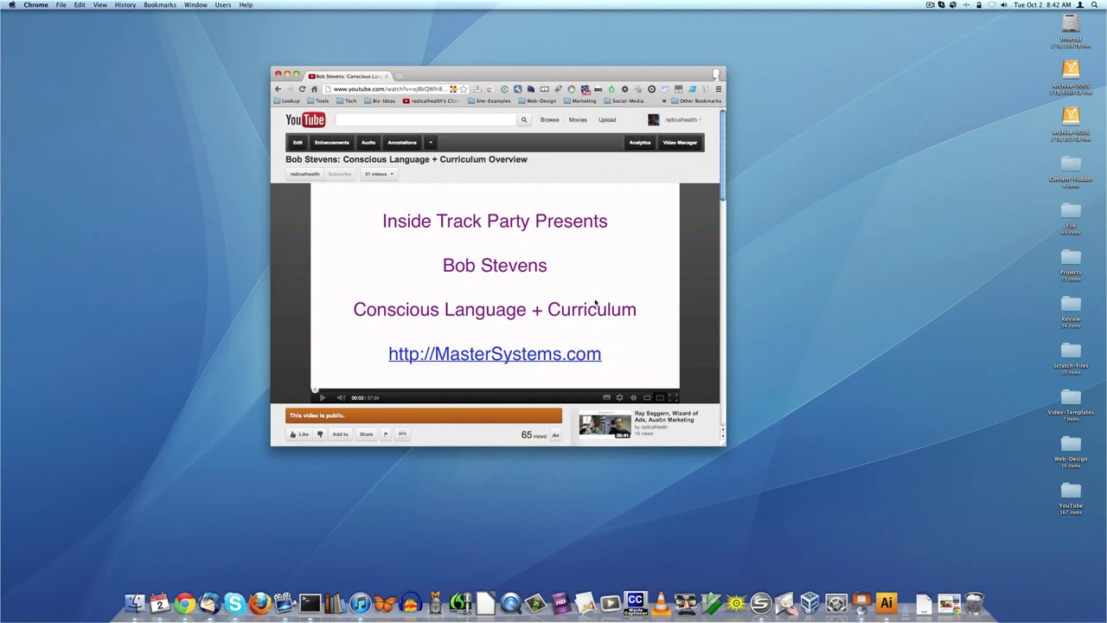
# - Go to the Video Manager from the account panel and open its Playlists page
pyautogui.click(681, 121)
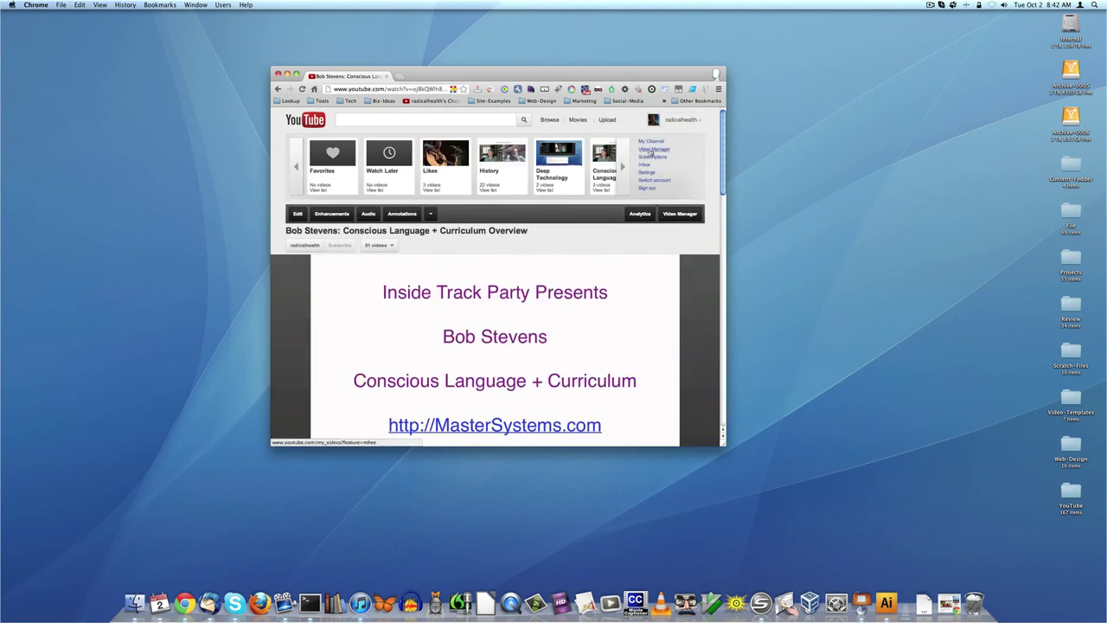
pyautogui.click(650, 152)
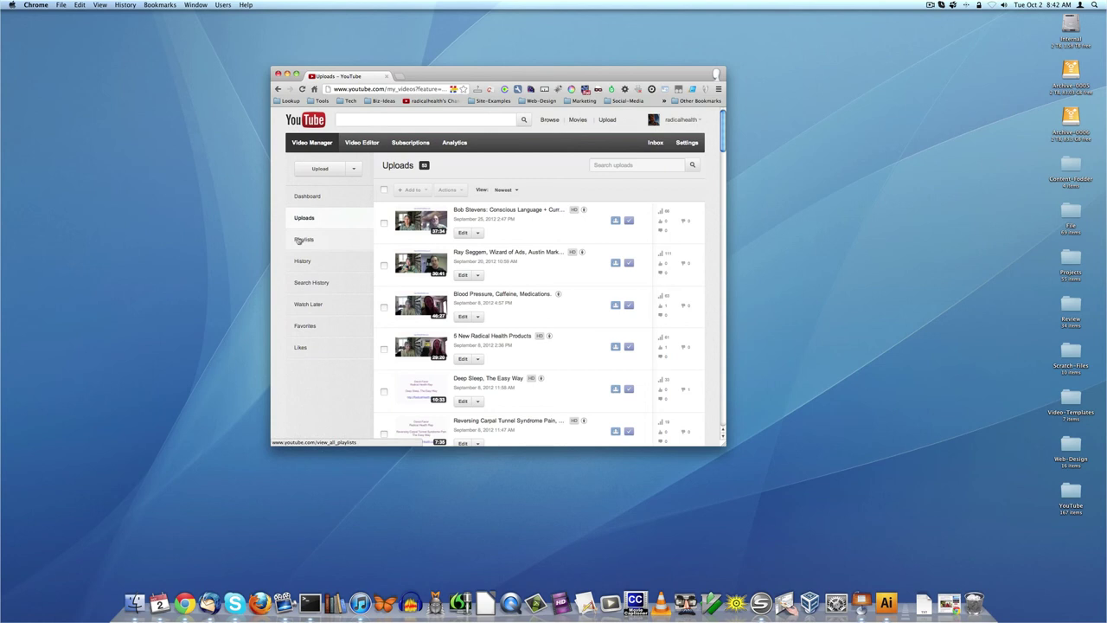
pyautogui.click(299, 240)
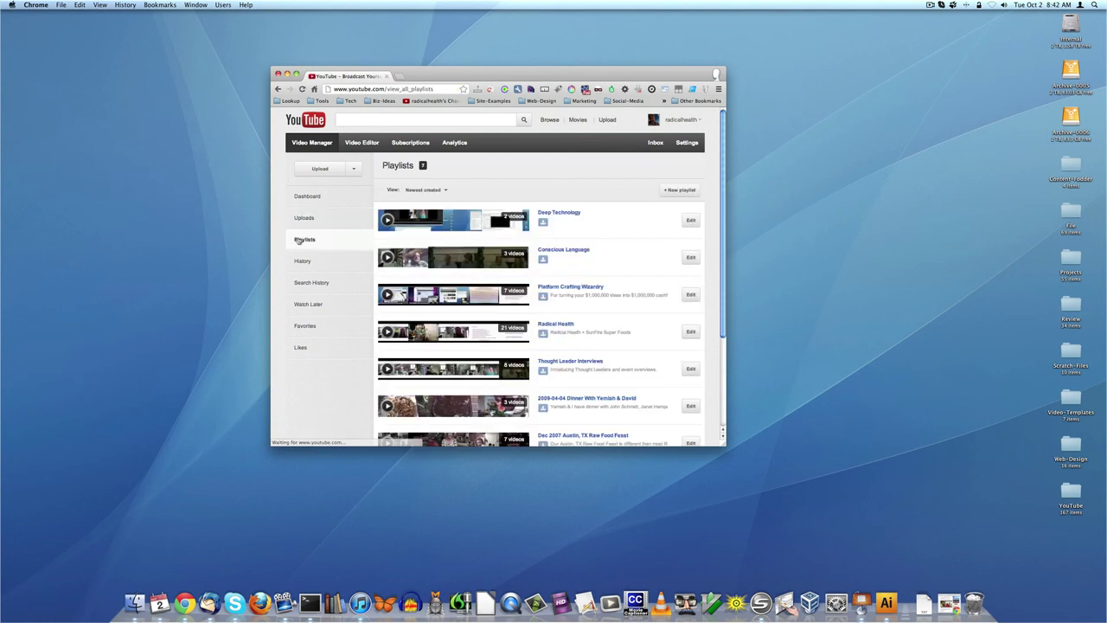
pyautogui.scroll(-3, 307, 256)
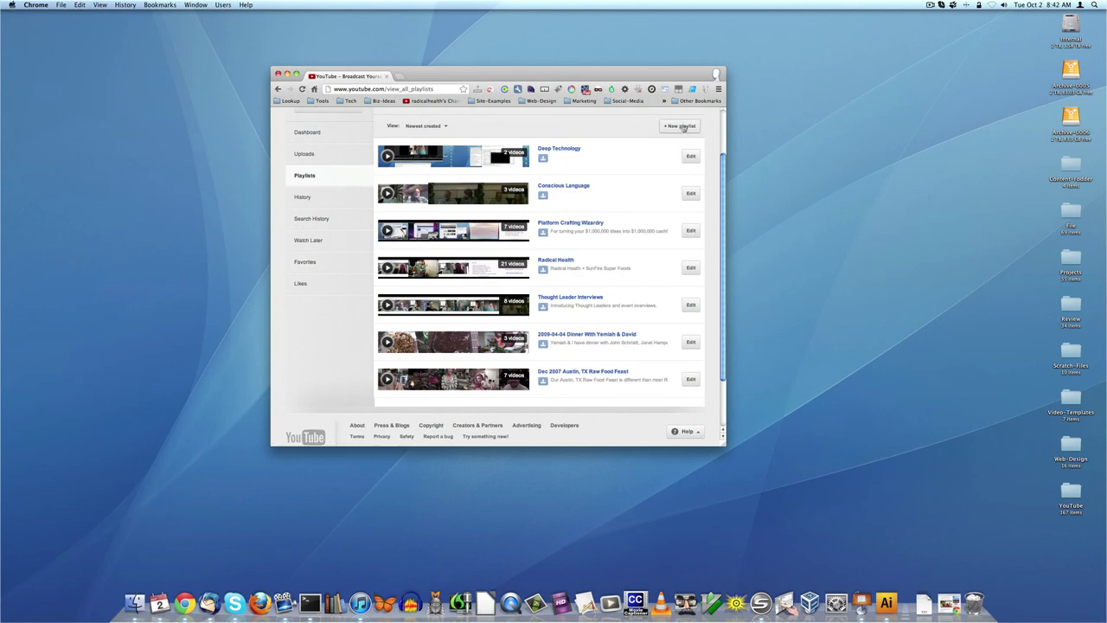
# - Create an empty playlist named foo, reveal Add video by URL, and open a new browser window
pyautogui.click(681, 126)
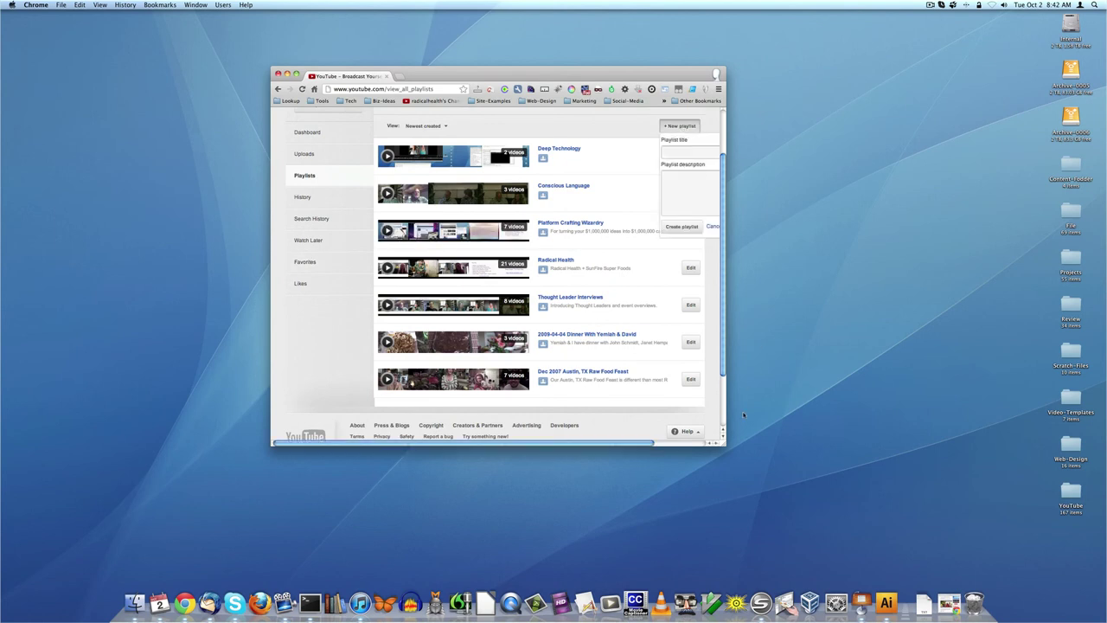
pyautogui.moveTo(724, 445); pyautogui.dragTo(862, 446)
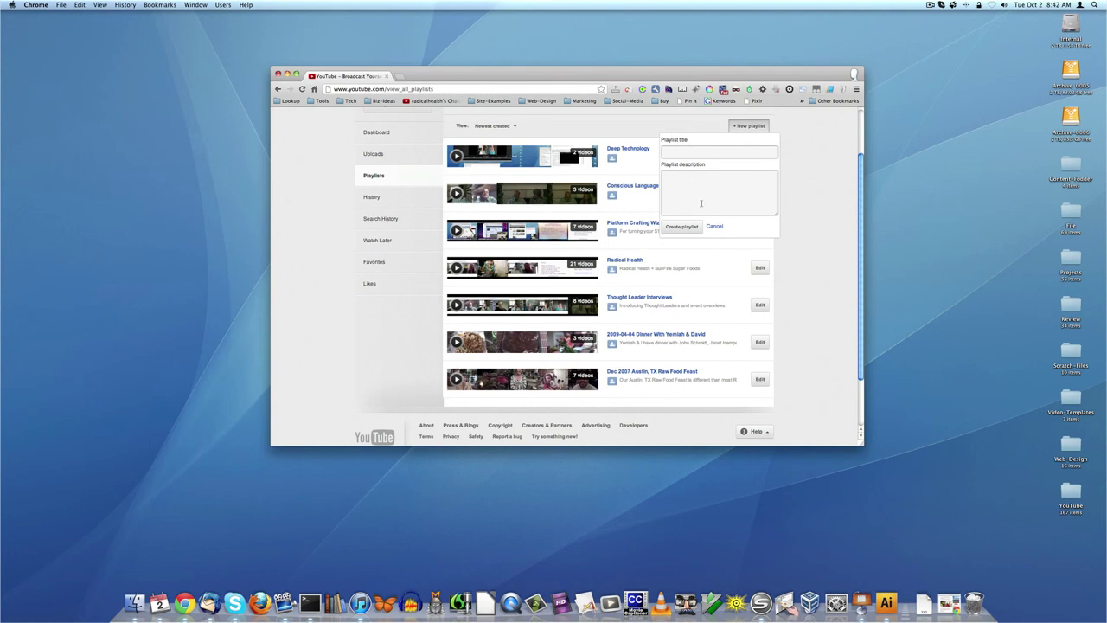
pyautogui.click(703, 153)
pyautogui.write('foo')
pyautogui.click(683, 227)
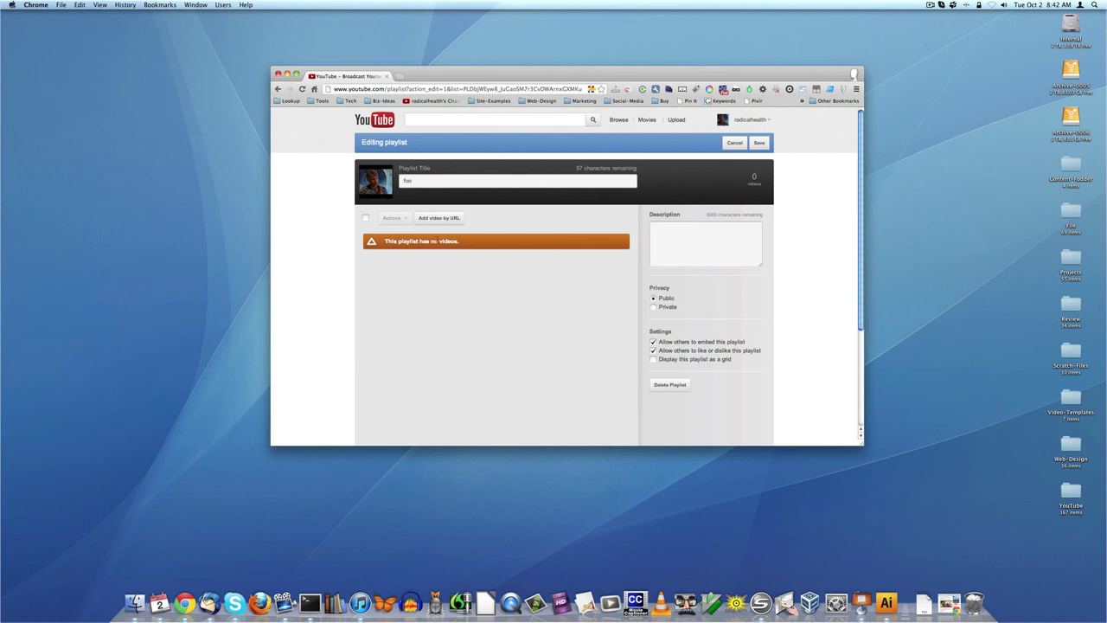
pyautogui.click(438, 220)
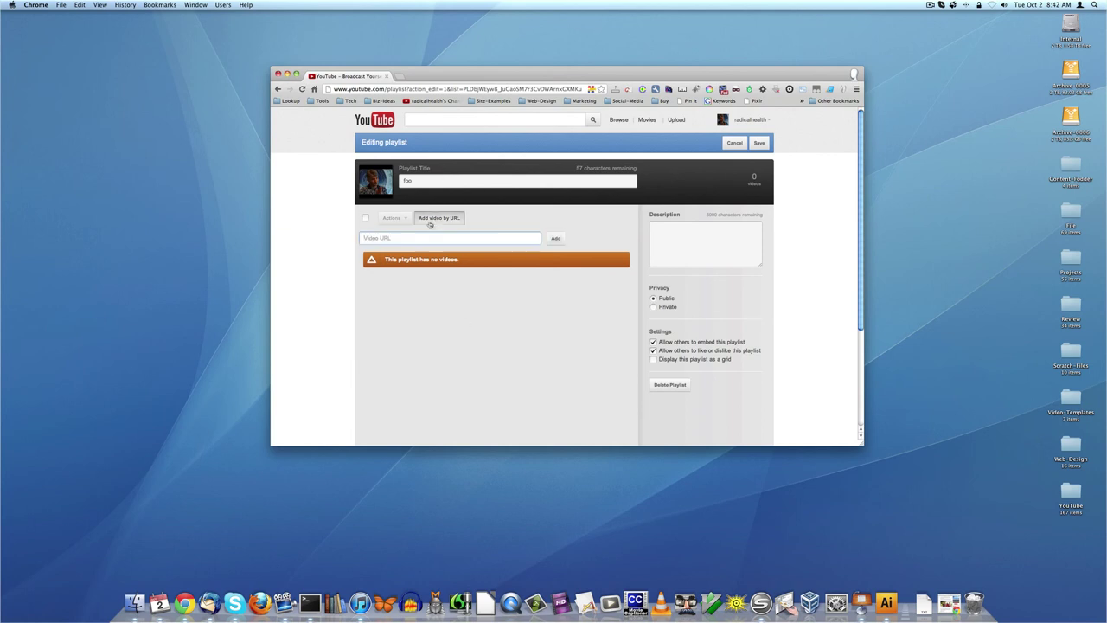
pyautogui.press('super+n')
# - Load the YouTube channel home page and place the shrunken playlist editor window on the left
pyautogui.write('you')
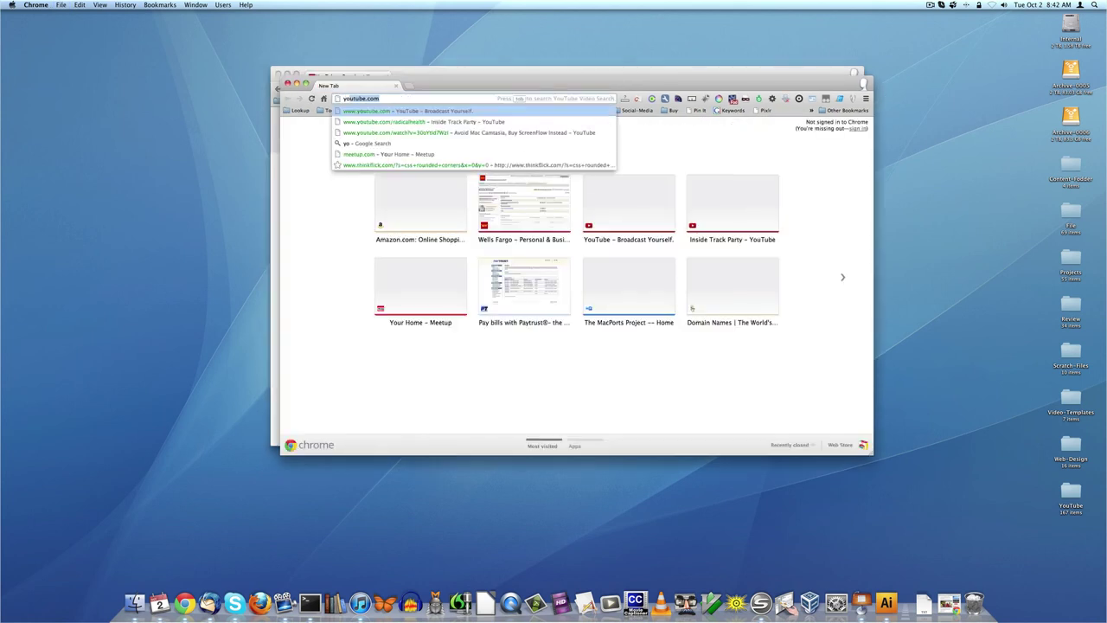
pyautogui.click(407, 122)
pyautogui.moveTo(434, 91); pyautogui.dragTo(670, 110)
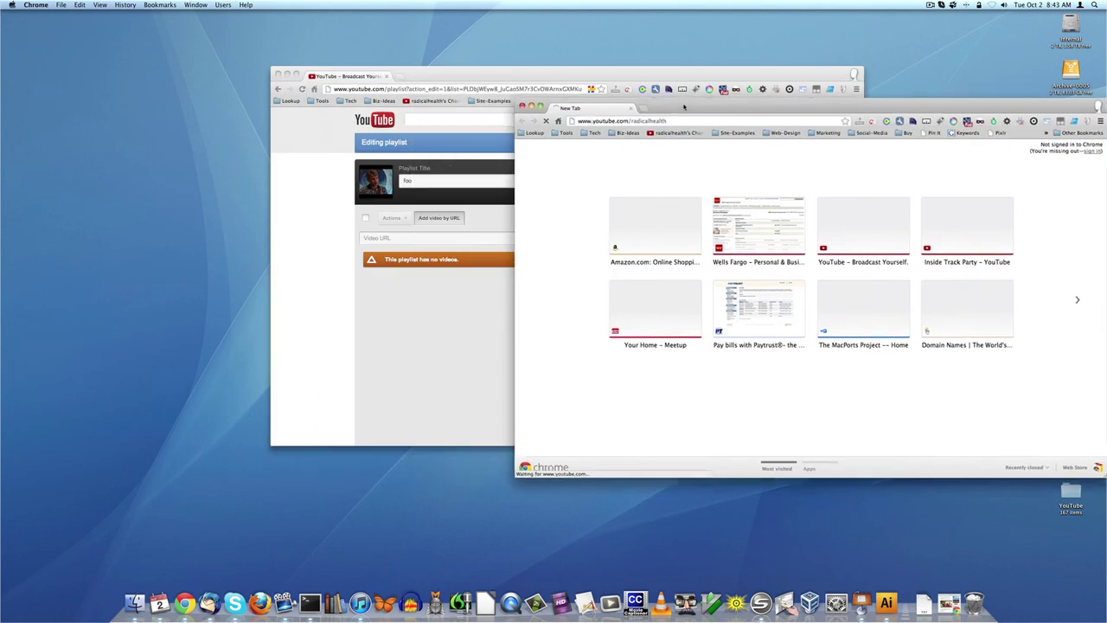
pyautogui.moveTo(449, 81); pyautogui.dragTo(243, 87)
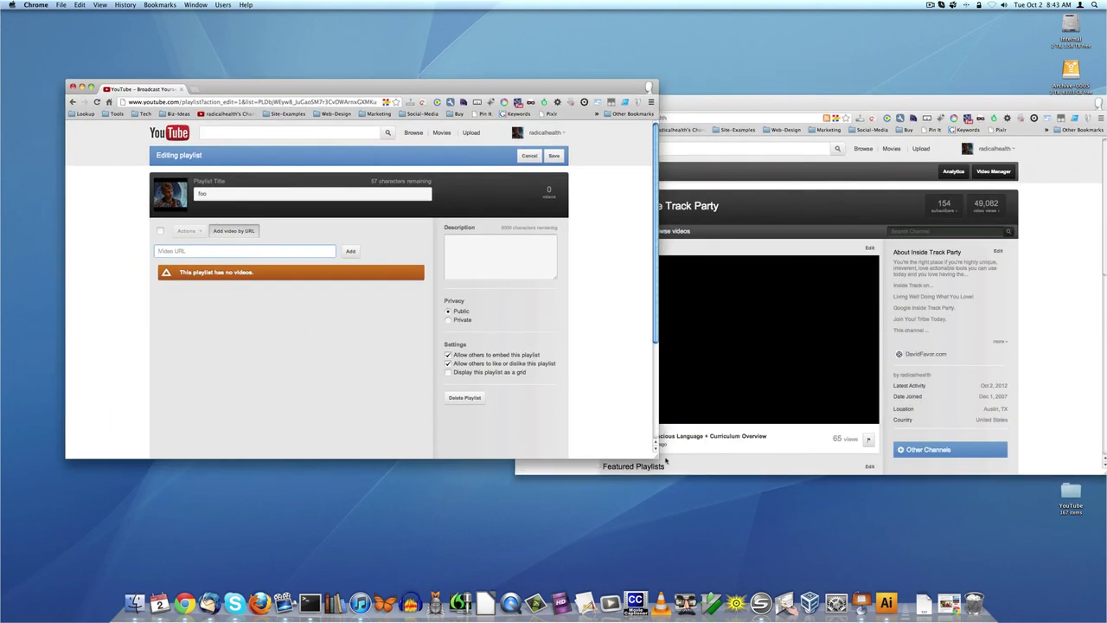
pyautogui.moveTo(656, 452); pyautogui.dragTo(499, 490)
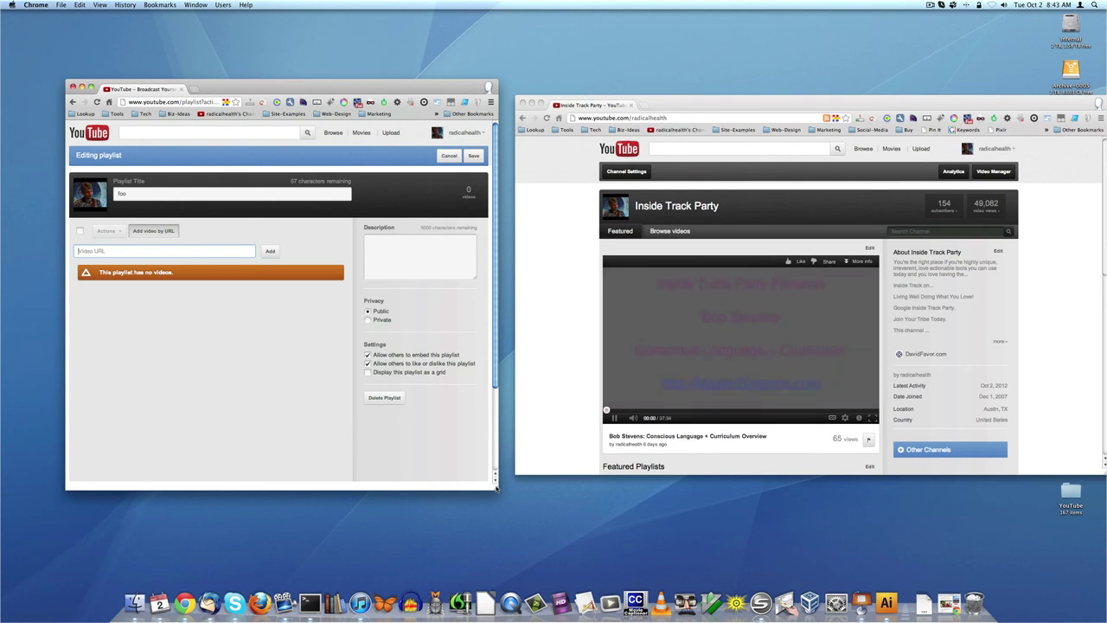
# - Show the Video Manager Uploads list in the channel window, sized and placed beside the editor
pyautogui.click(991, 151)
pyautogui.click(984, 151)
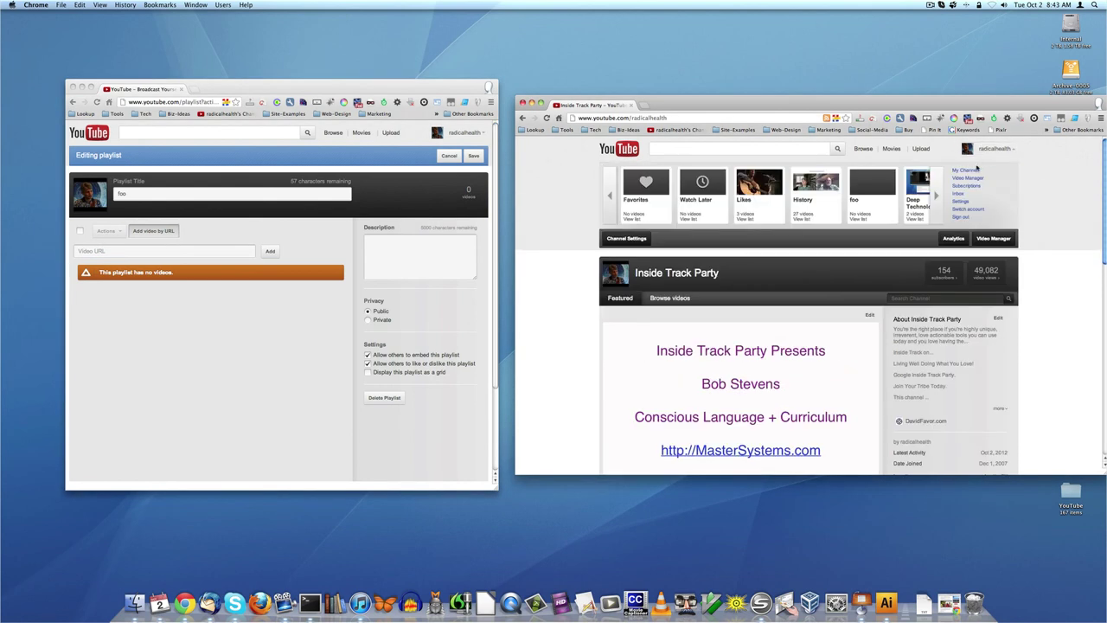
pyautogui.click(996, 244)
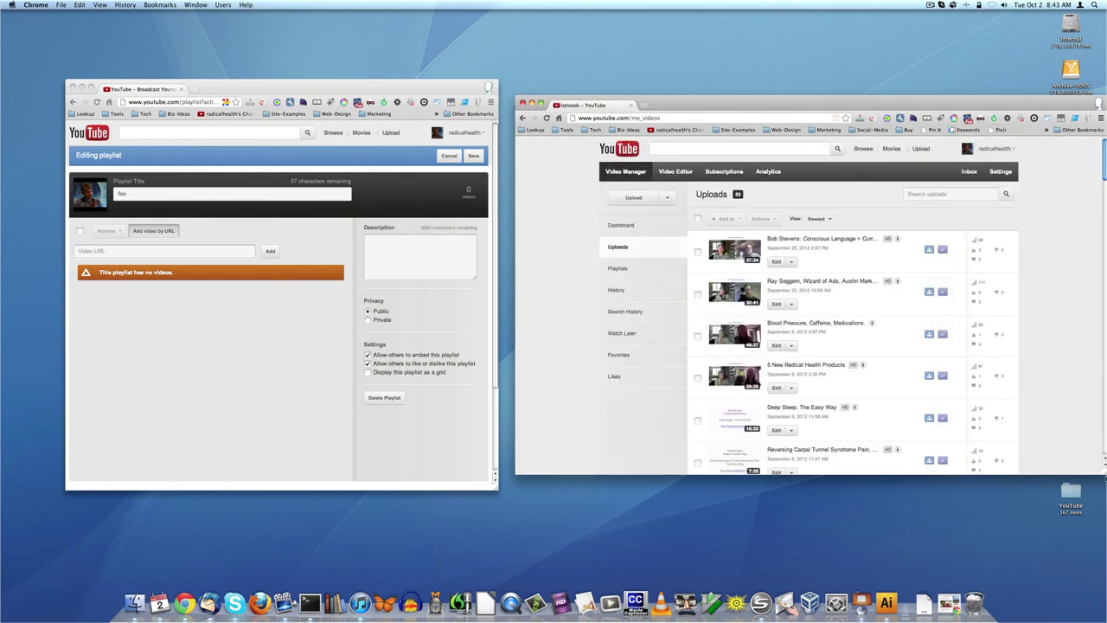
pyautogui.moveTo(1103, 472); pyautogui.dragTo(962, 486)
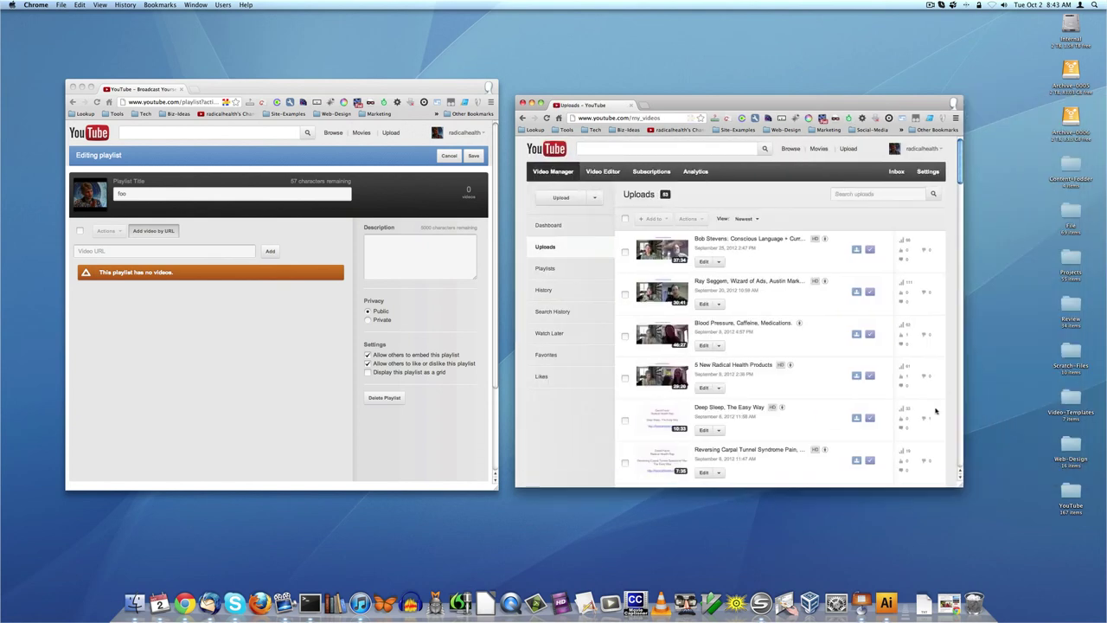
pyautogui.moveTo(817, 105); pyautogui.dragTo(872, 69)
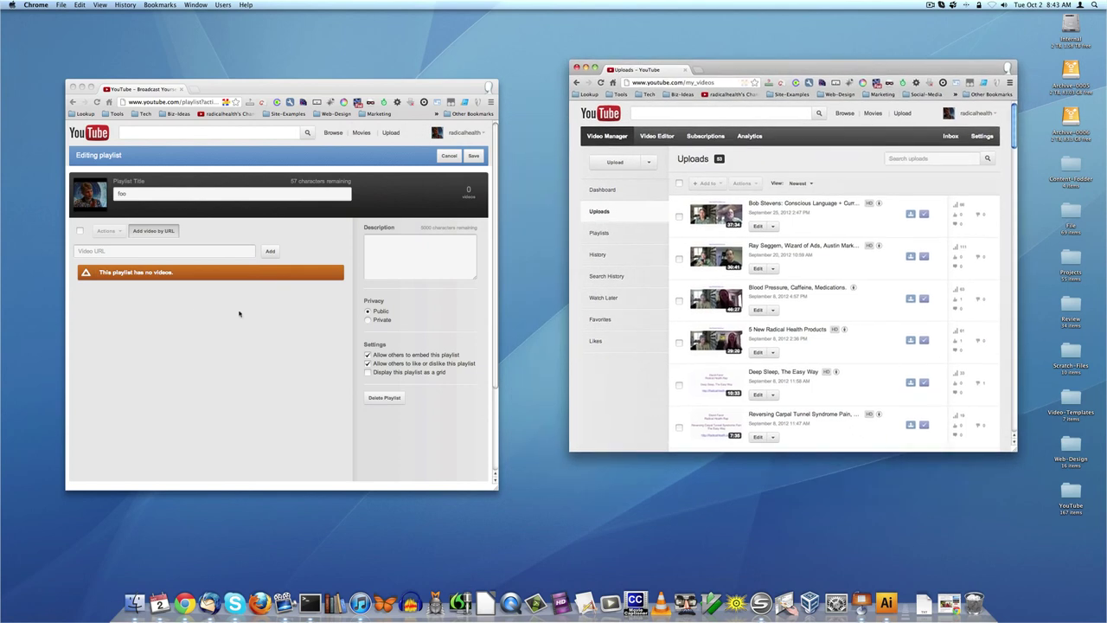
# - Retitle the playlist 'Random Fun Videos' and add the Conscious Language video
pyautogui.doubleClick(122, 192)
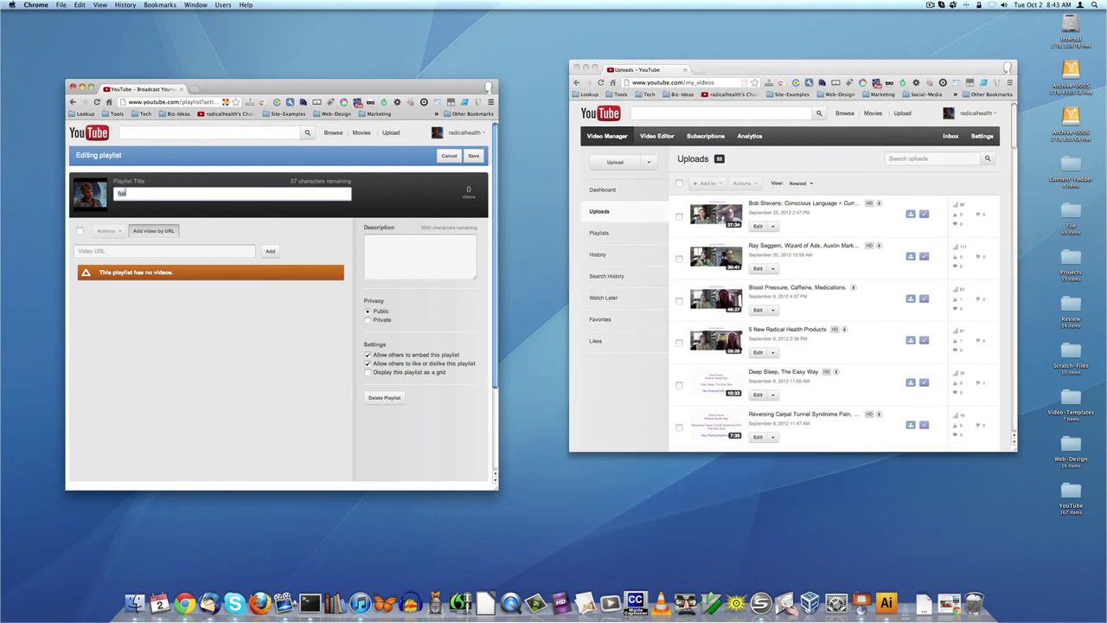
pyautogui.write('Random Fun Videos')
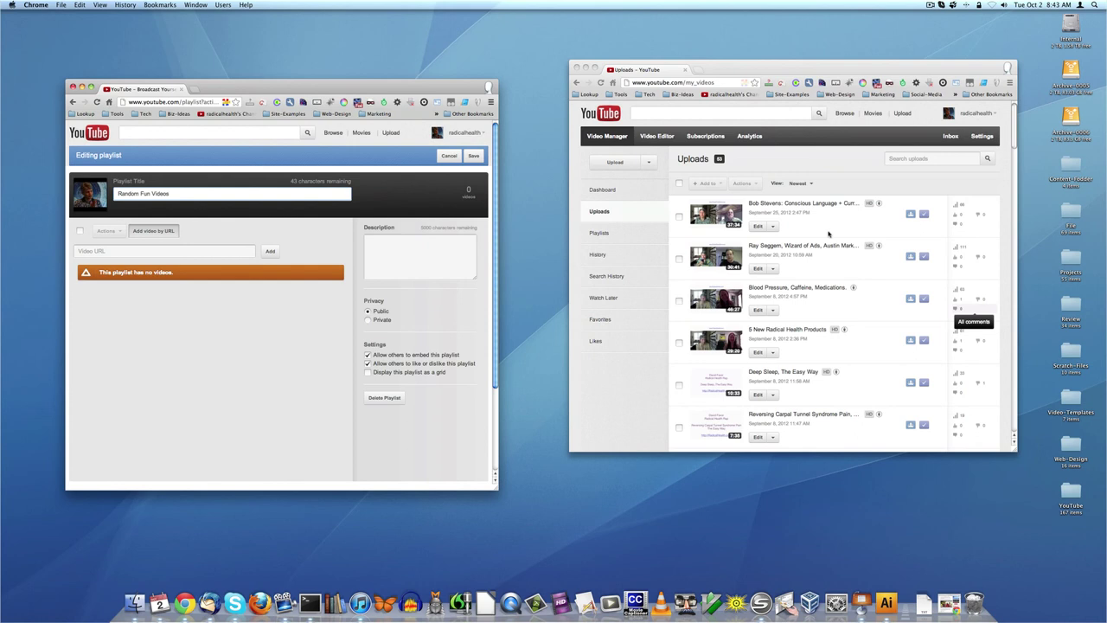
pyautogui.click(808, 211)
pyautogui.moveTo(801, 206); pyautogui.dragTo(161, 254)
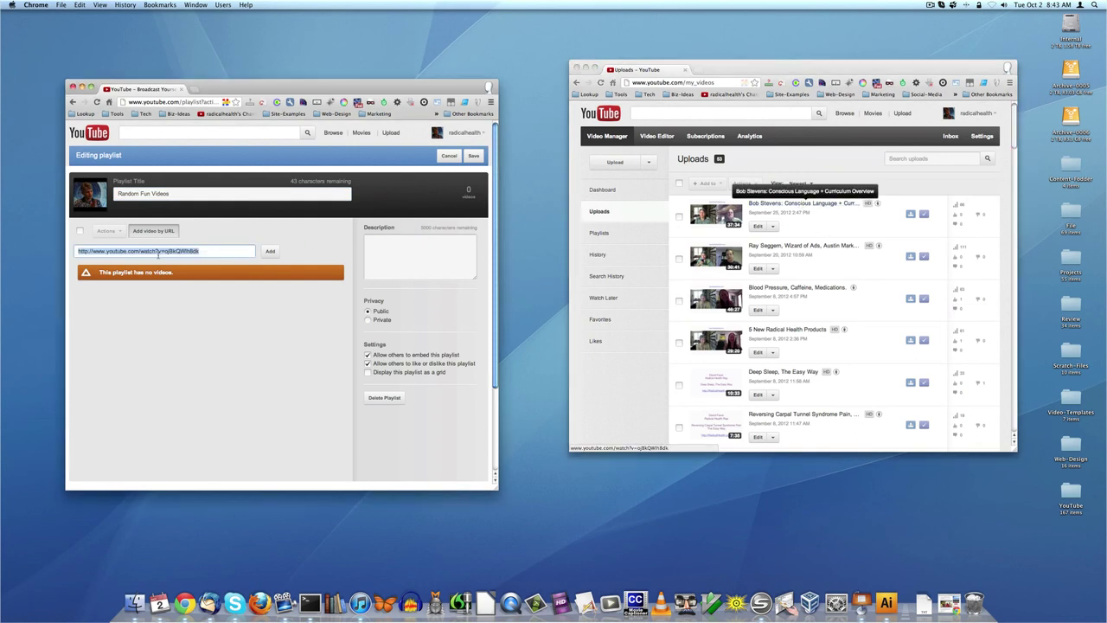
pyautogui.click(270, 251)
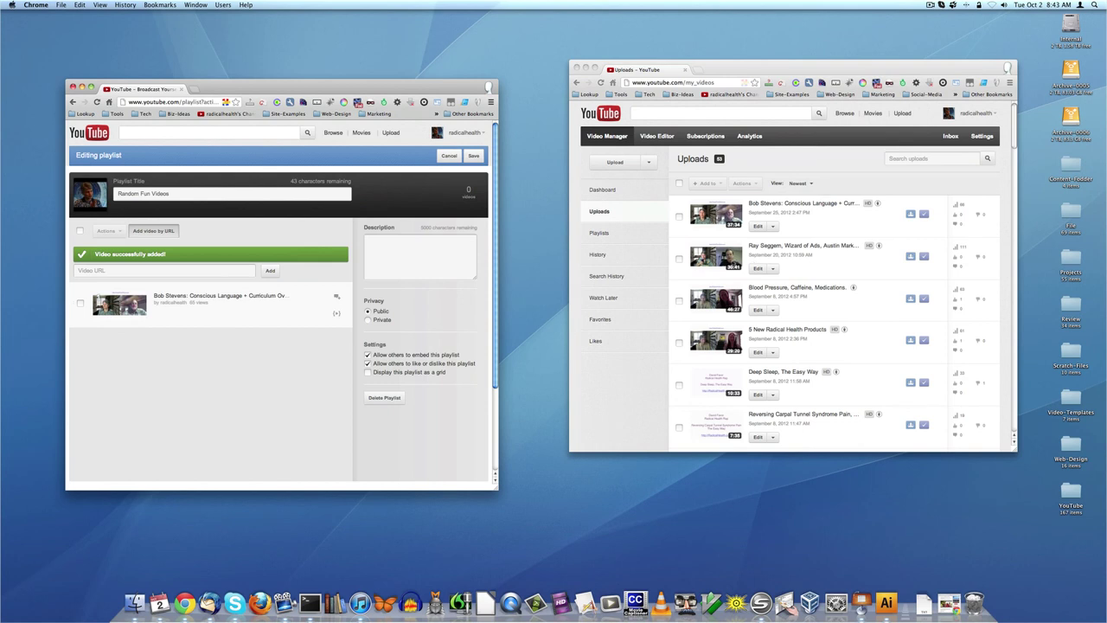
# - Add the Wizard of Ads video to the playlist and move it to the top
pyautogui.click(722, 262)
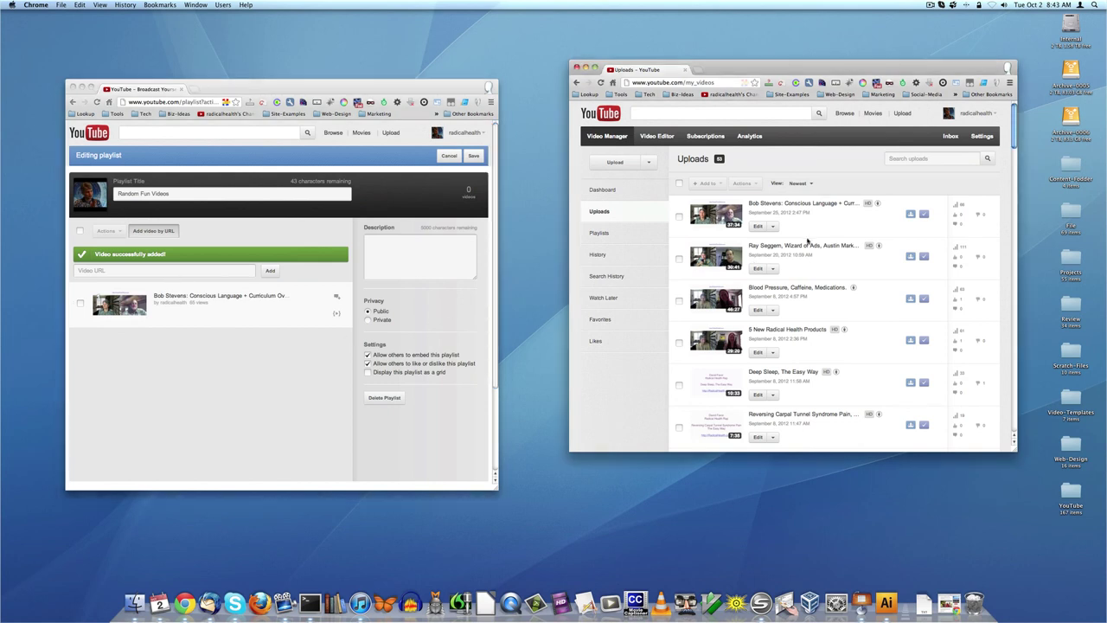
pyautogui.moveTo(803, 249); pyautogui.dragTo(202, 270)
pyautogui.click(269, 271)
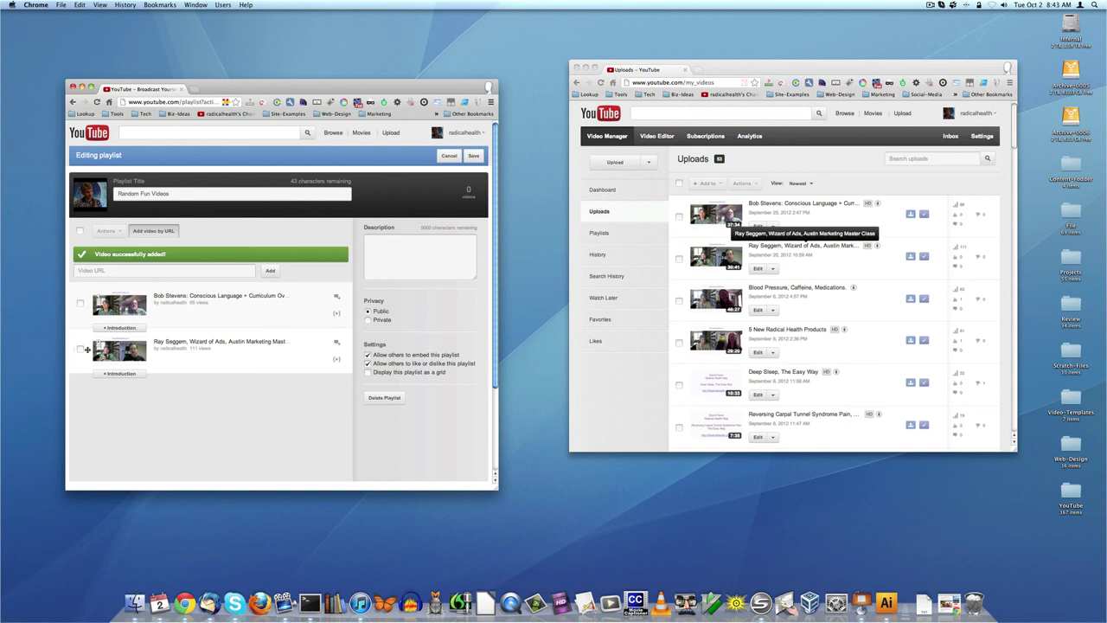
pyautogui.moveTo(85, 349)
pyautogui.mouseDown()
pyautogui.moveTo(90, 294)
pyautogui.moveTo(90, 376)
pyautogui.moveTo(87, 303)
pyautogui.moveTo(88, 362)
pyautogui.mouseUp()
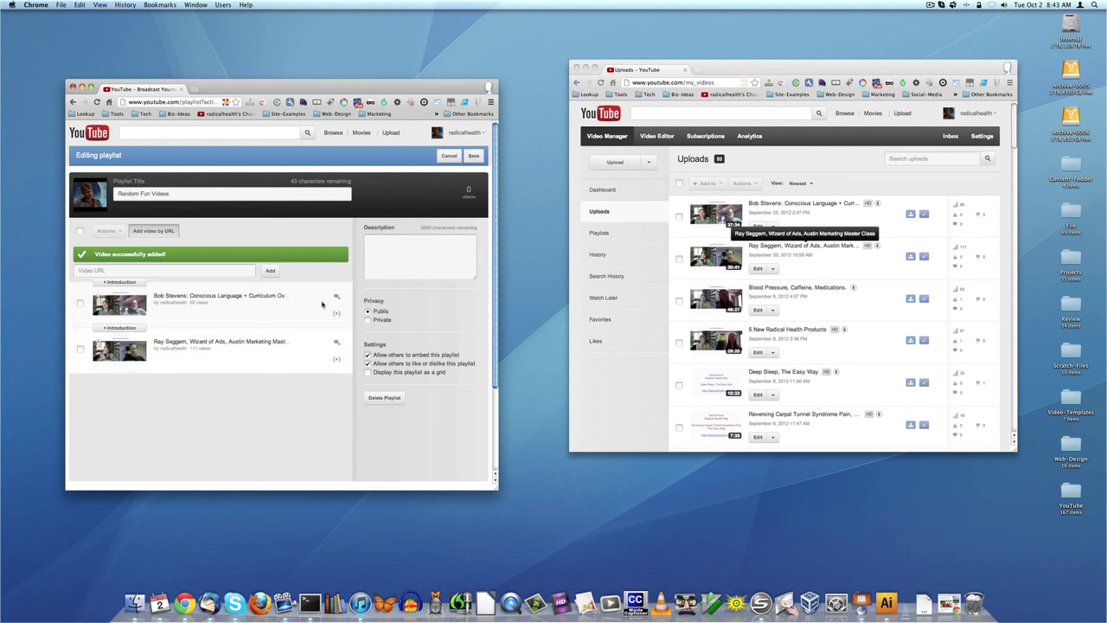
# - Discard the unsaved playlist edits and go to the list of all playlists
pyautogui.click(449, 156)
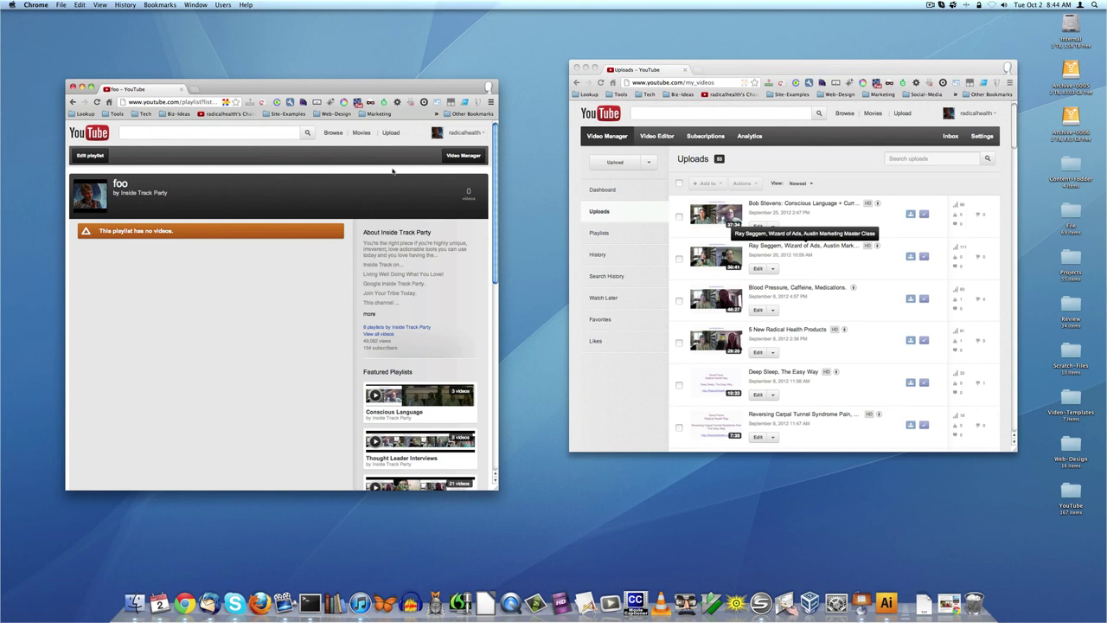
pyautogui.scroll(-10, 336, 358)
pyautogui.scroll(10, 336, 358)
pyautogui.click(462, 158)
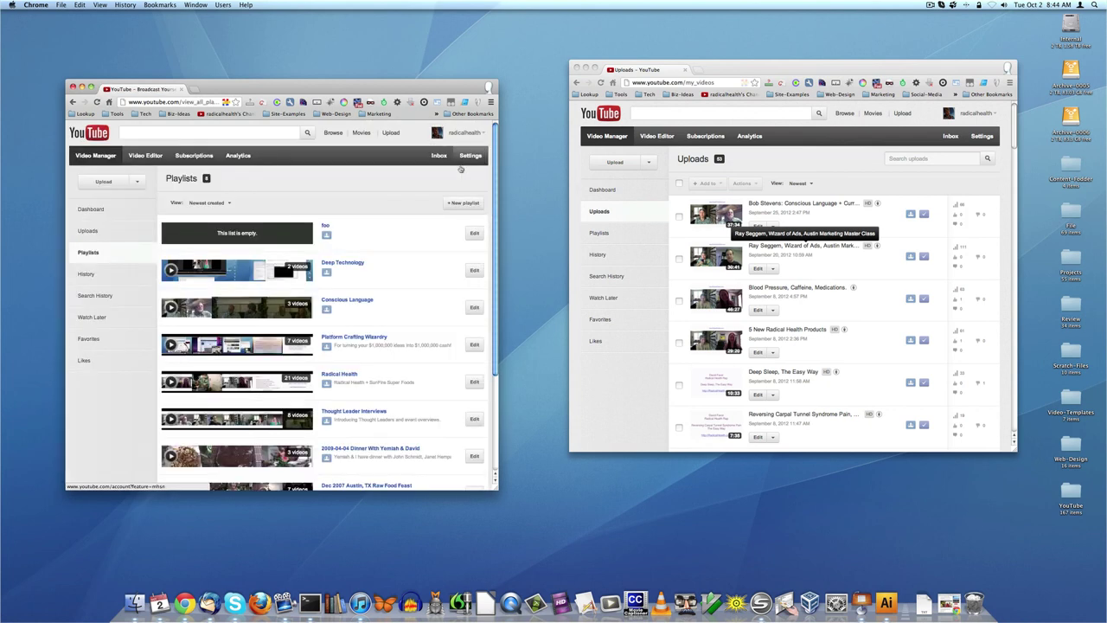
# - Delete the foo playlist and confirm the deletion
pyautogui.scroll(-10, 370, 320)
pyautogui.scroll(9, 370, 320)
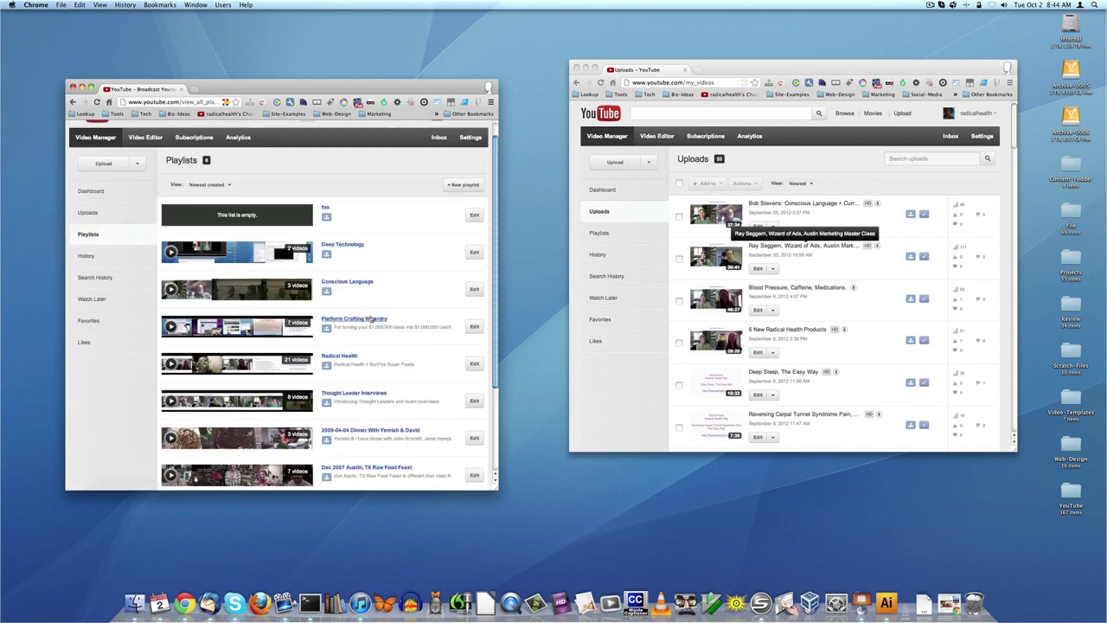
pyautogui.click(474, 215)
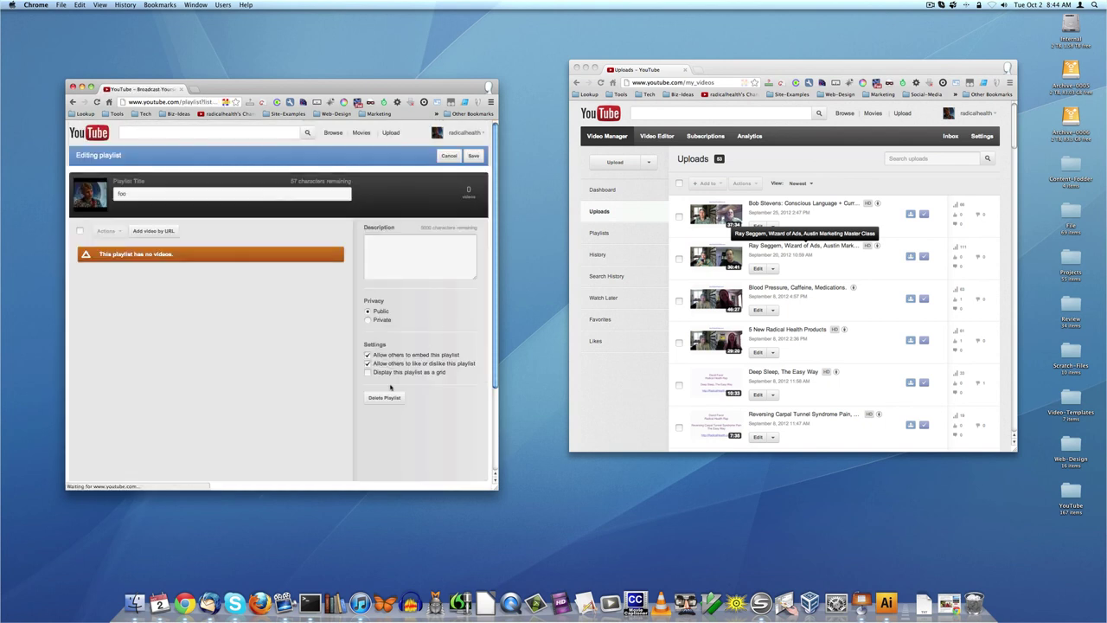
pyautogui.click(389, 398)
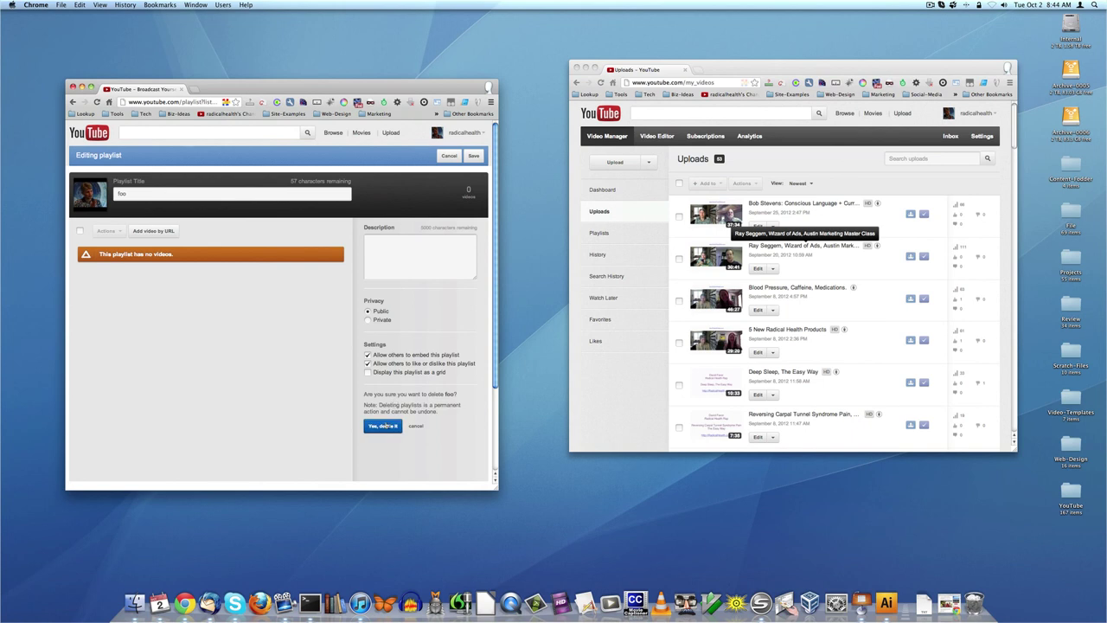
pyautogui.click(385, 426)
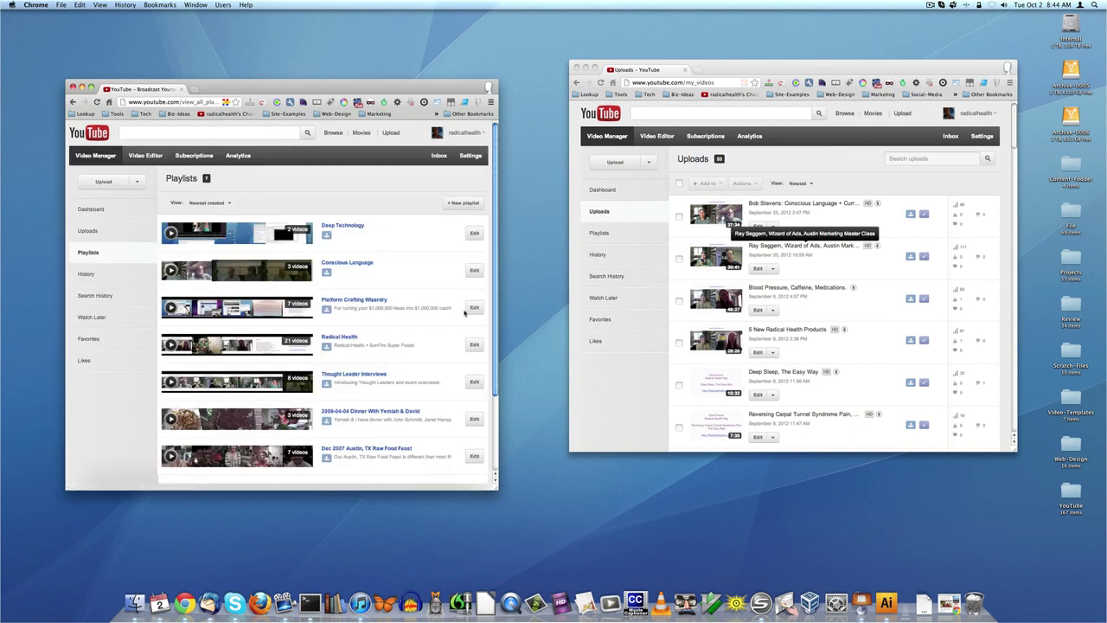
# - Sort the playlists by Newest created in the View dropdown, then dismiss it
pyautogui.scroll(-2, 403, 304)
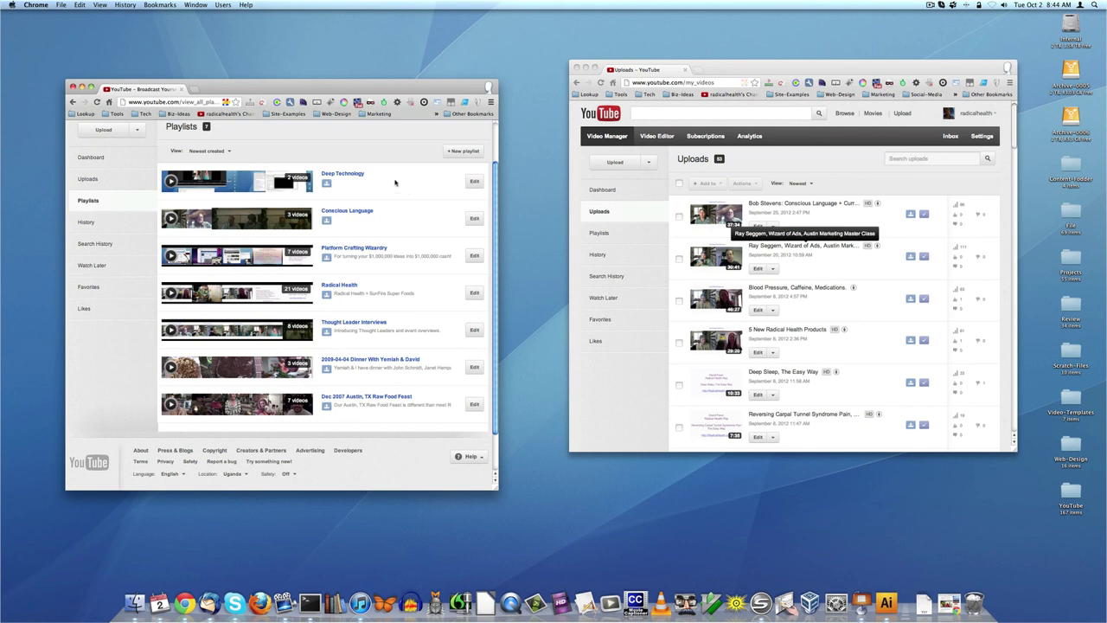
pyautogui.click(222, 152)
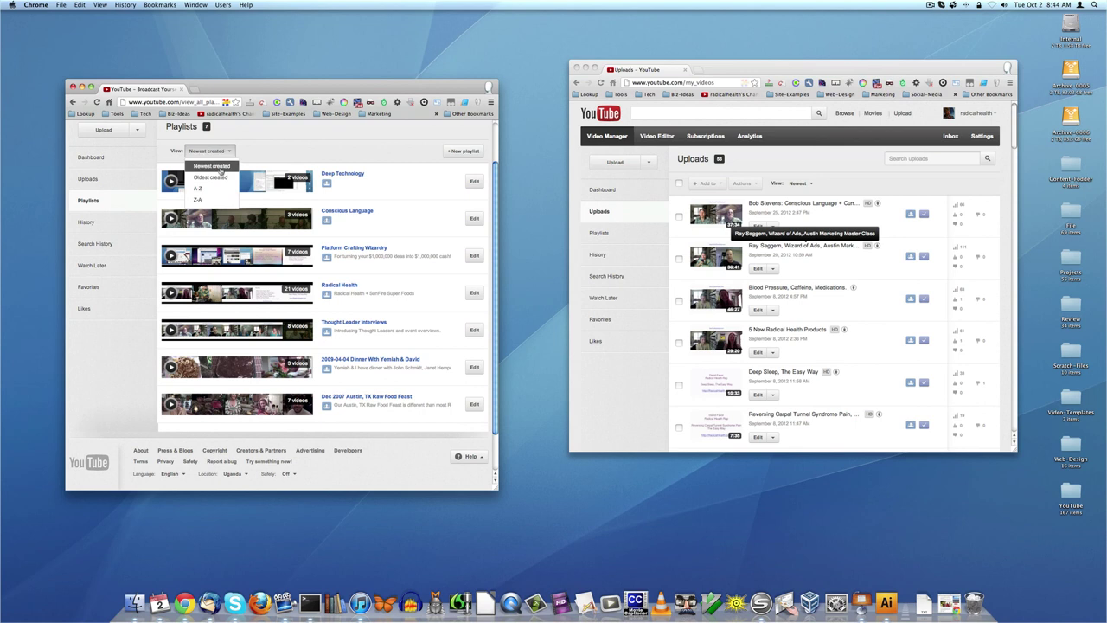
pyautogui.click(221, 166)
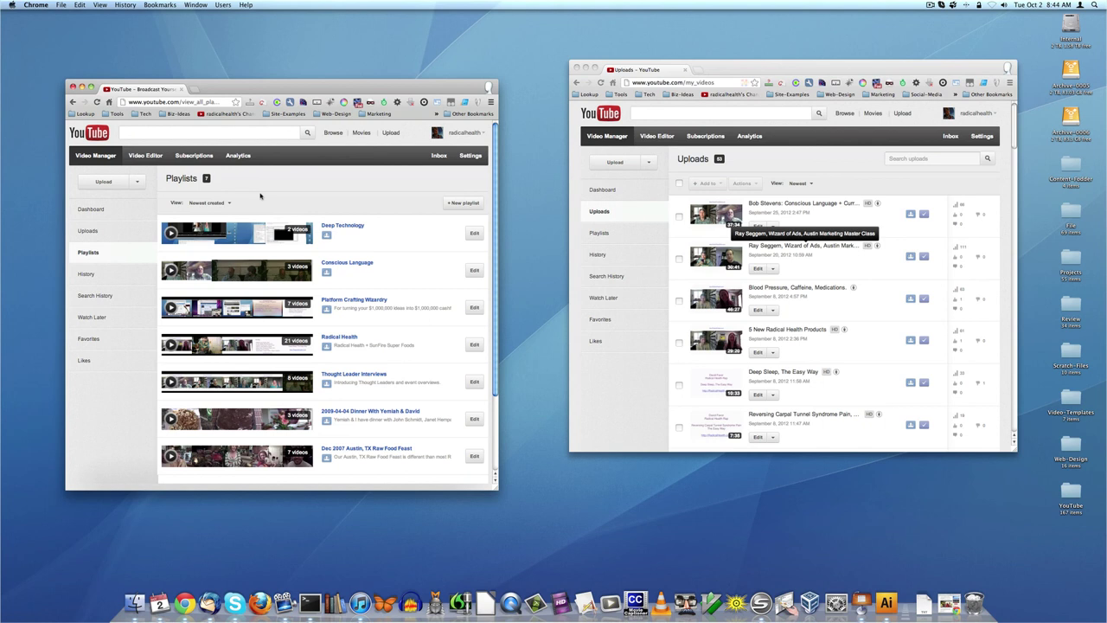
pyautogui.click(213, 204)
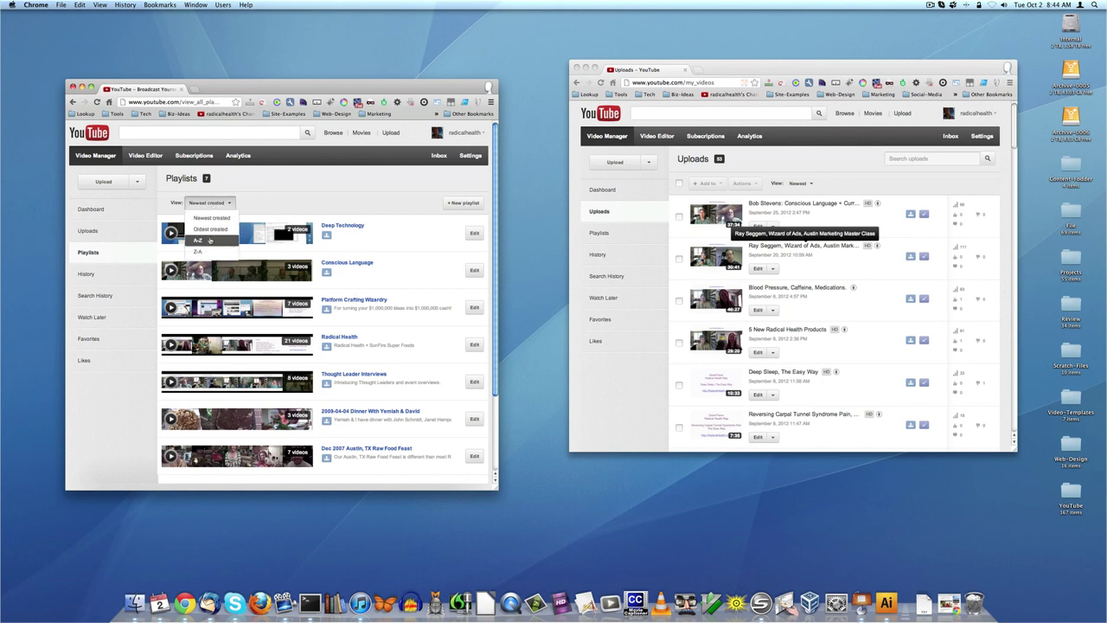
pyautogui.click(293, 180)
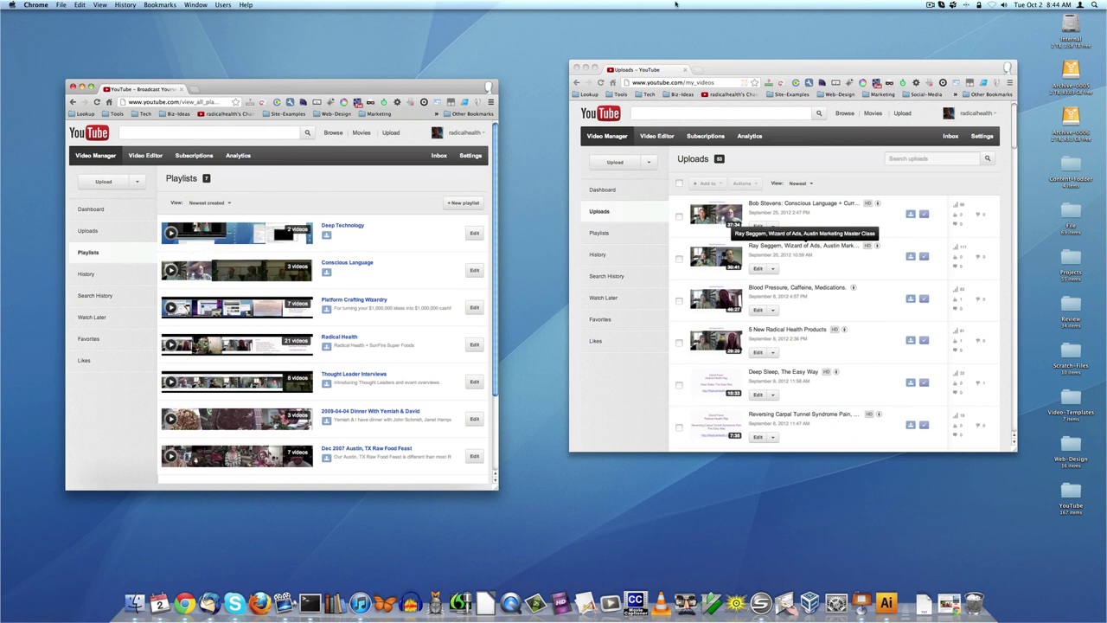
# - Close the Uploads window and go to My Channel from the account menu
pyautogui.click(576, 67)
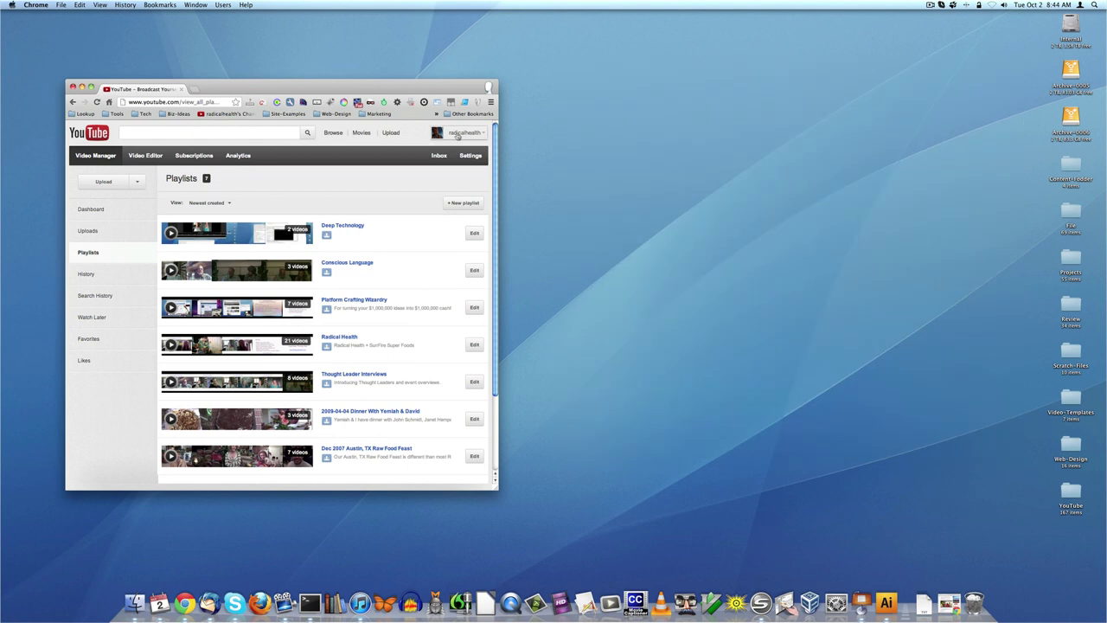
pyautogui.click(459, 134)
pyautogui.click(441, 155)
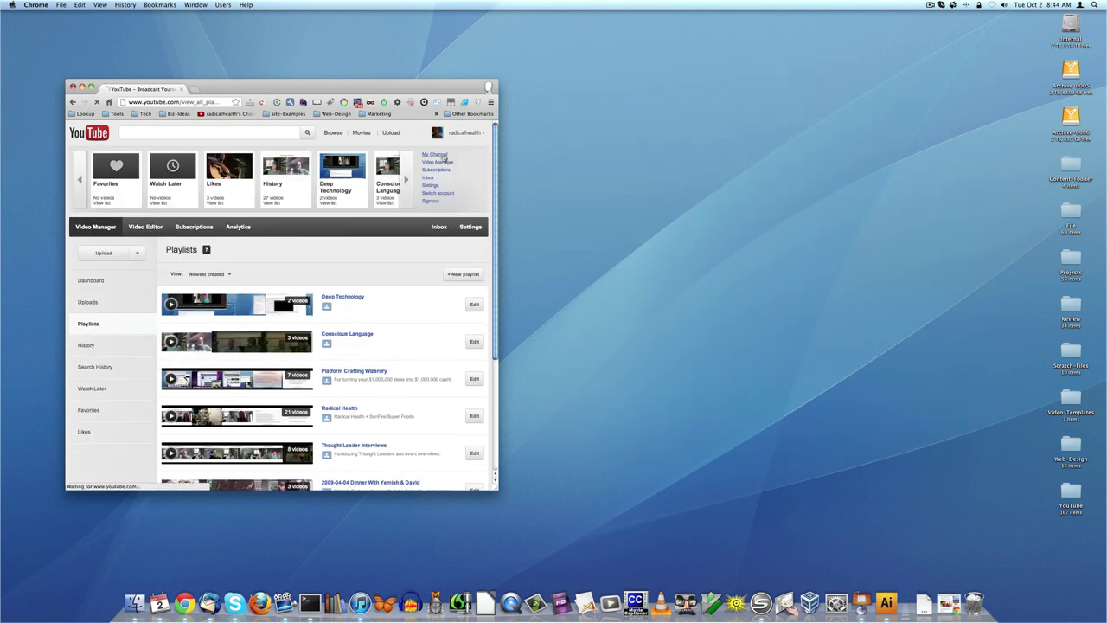
pyautogui.moveTo(277, 88); pyautogui.dragTo(435, 28)
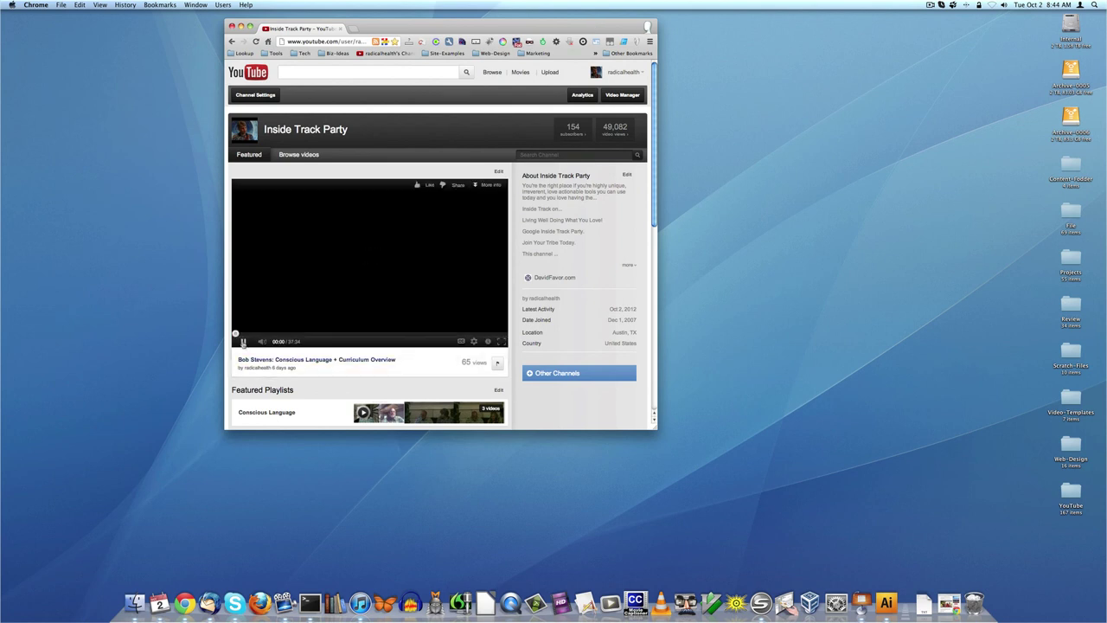
# - Pause the featured video and browse the Featured Playlists section, then return to the top
pyautogui.click(243, 342)
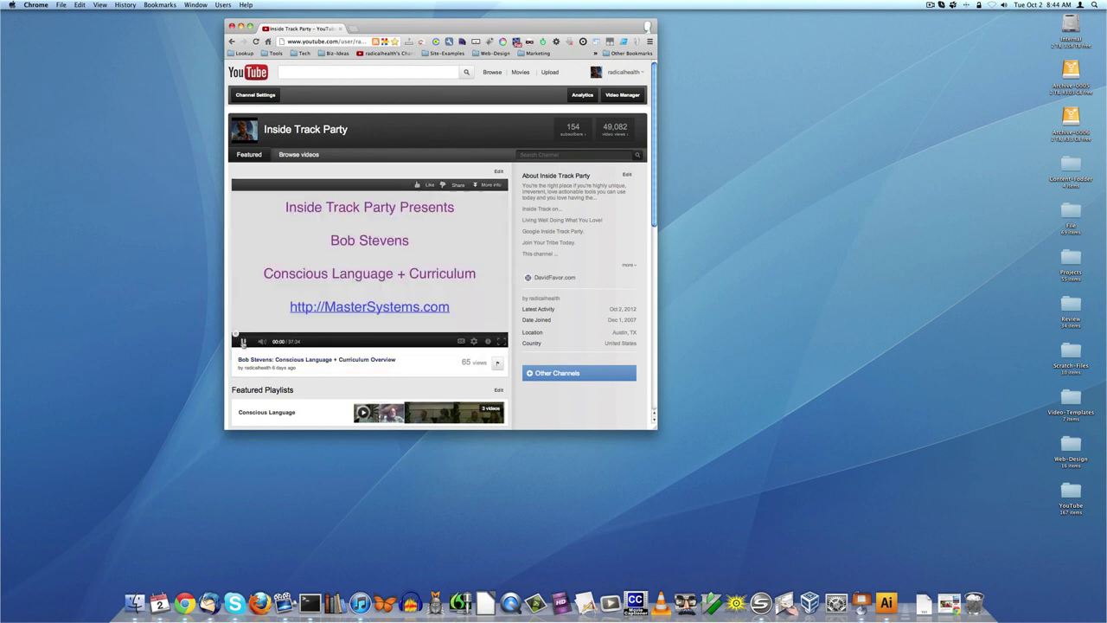
pyautogui.scroll(-2, 499, 351)
pyautogui.scroll(-3, 502, 353)
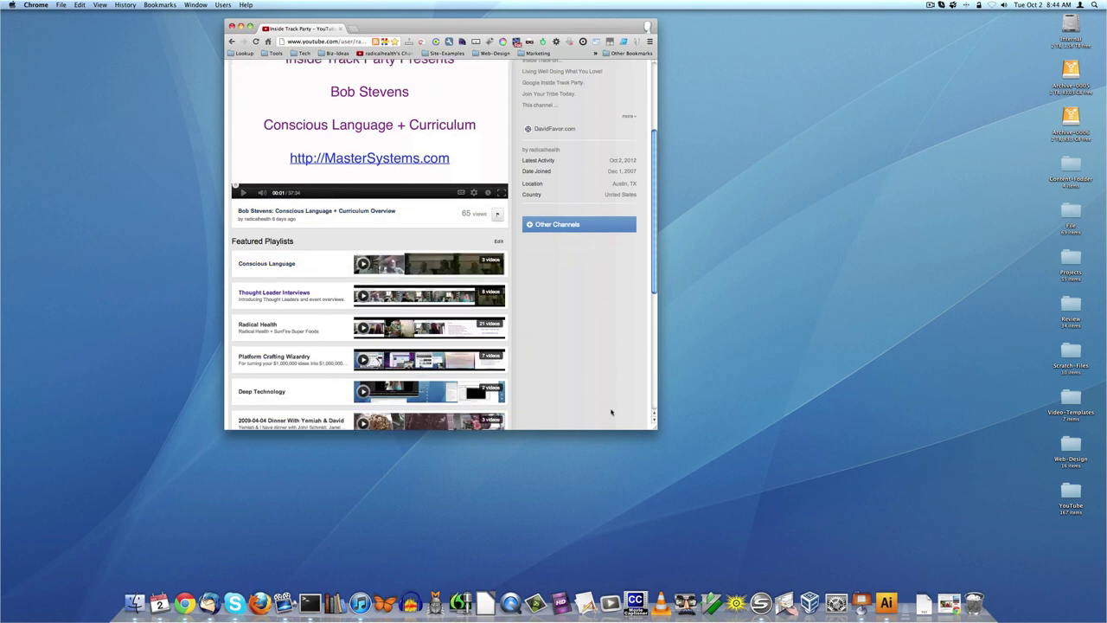
pyautogui.scroll(2, 599, 392)
pyautogui.scroll(-5, 598, 393)
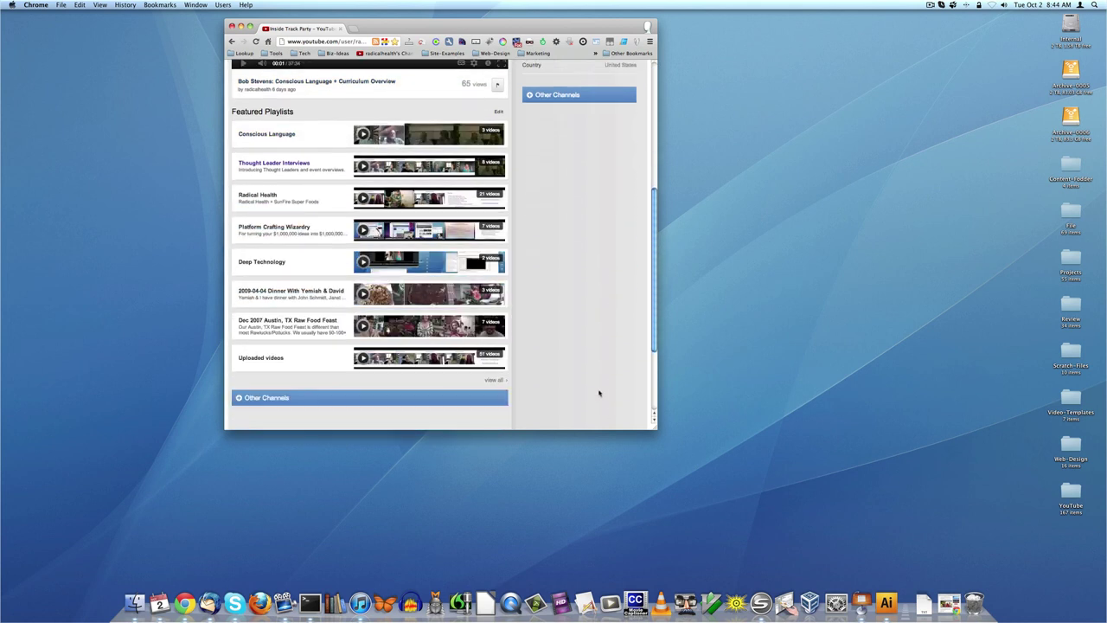
pyautogui.scroll(8, 599, 393)
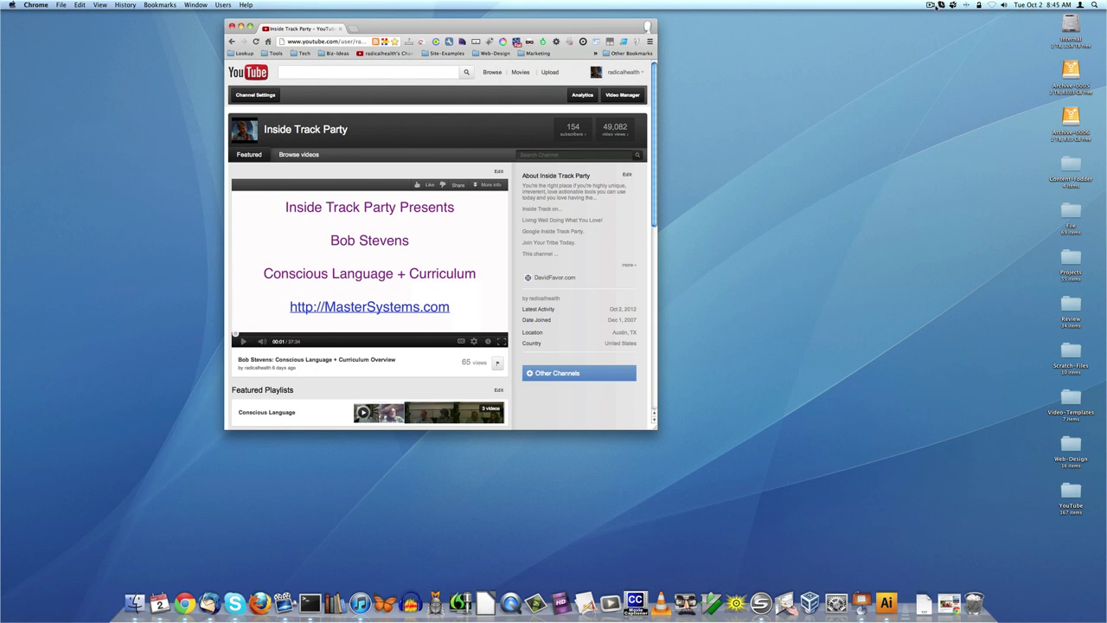
pyautogui.click(931, 5)
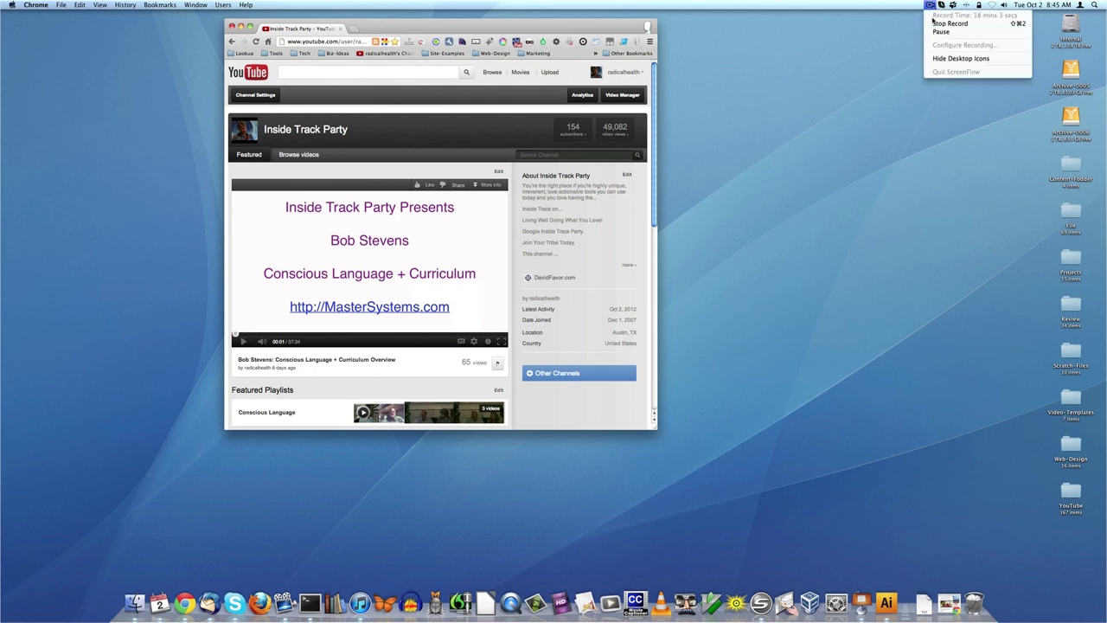